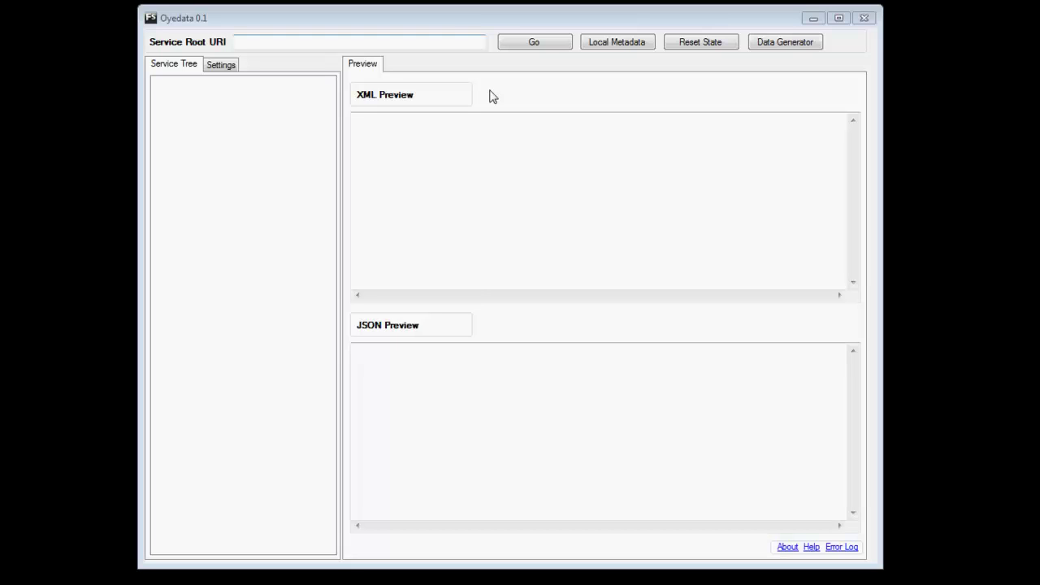
Step: Switch to the browser, return to the OData Test Service welcome page and open the Read-Only Service
{"action": "left_click", "coordinate": [382, 22]}
{"action": "left_click", "coordinate": [266, 47]}
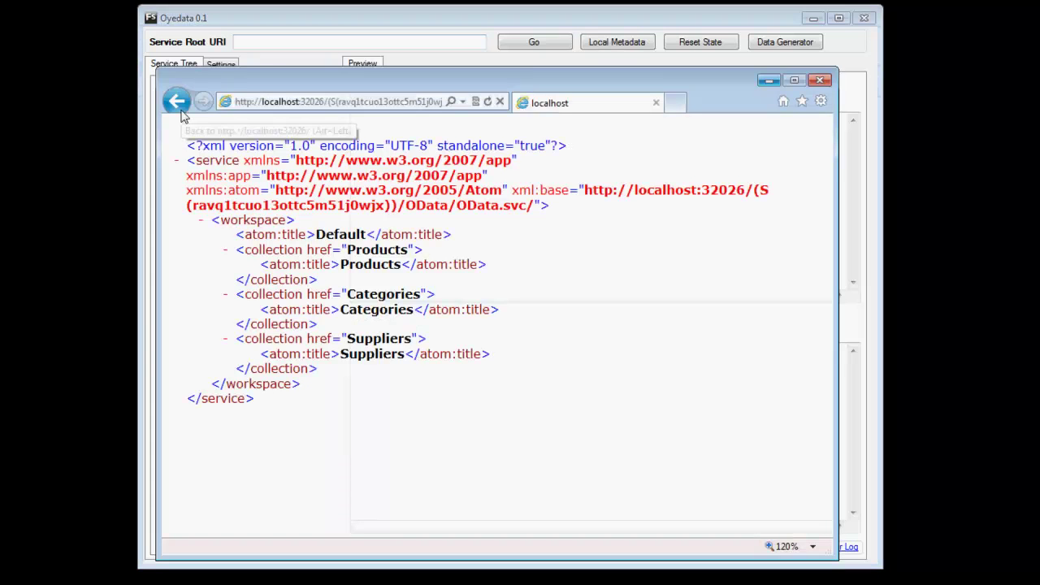
{"action": "left_click", "coordinate": [179, 106]}
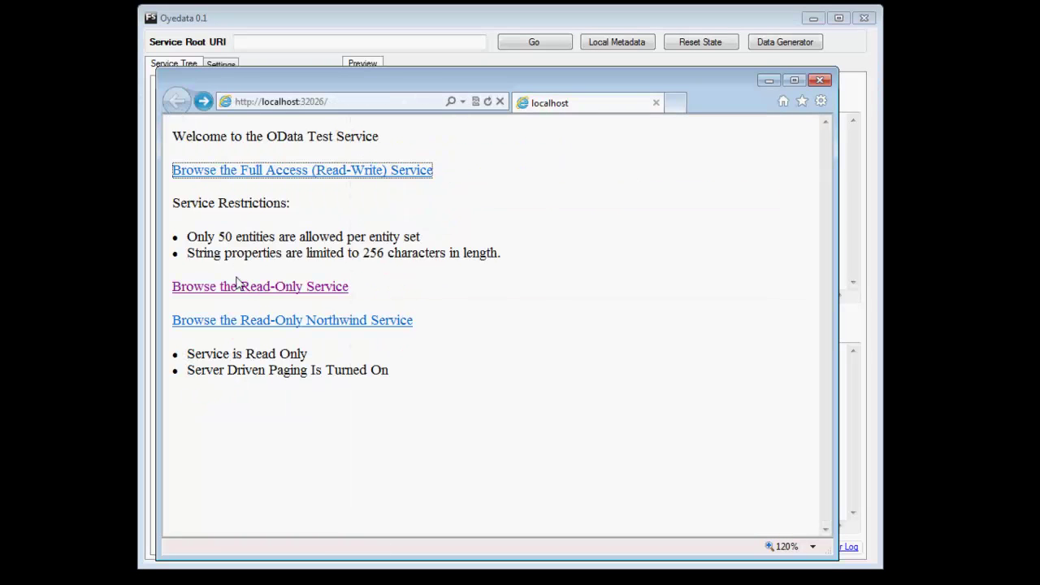
{"action": "left_click", "coordinate": [236, 294]}
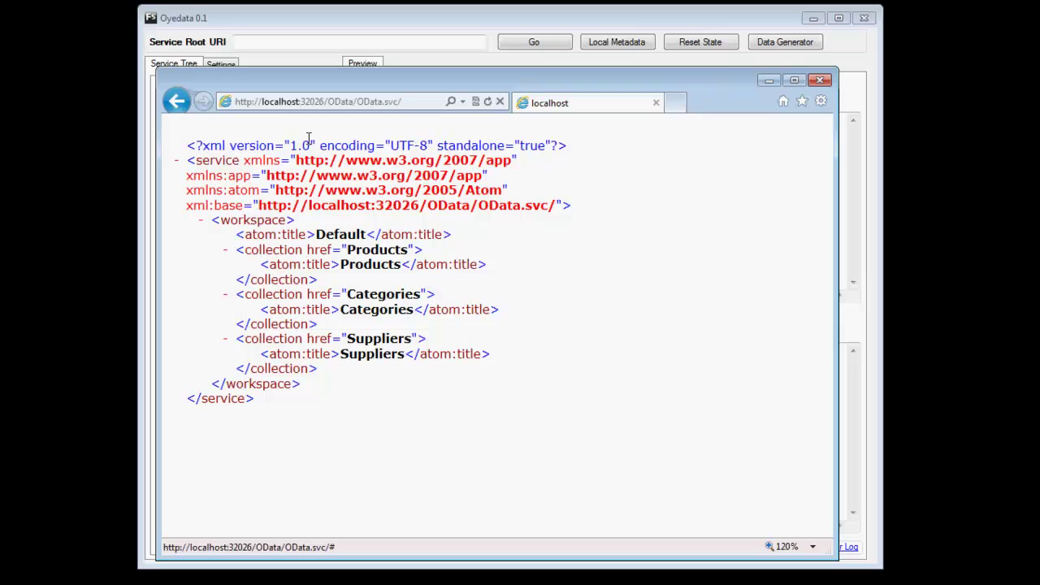
Step: Copy the read-only service's address from the browser into Oyedata's Service Root URI and load the service tree
{"action": "left_click", "coordinate": [375, 102]}
{"action": "right_click", "coordinate": [376, 101]}
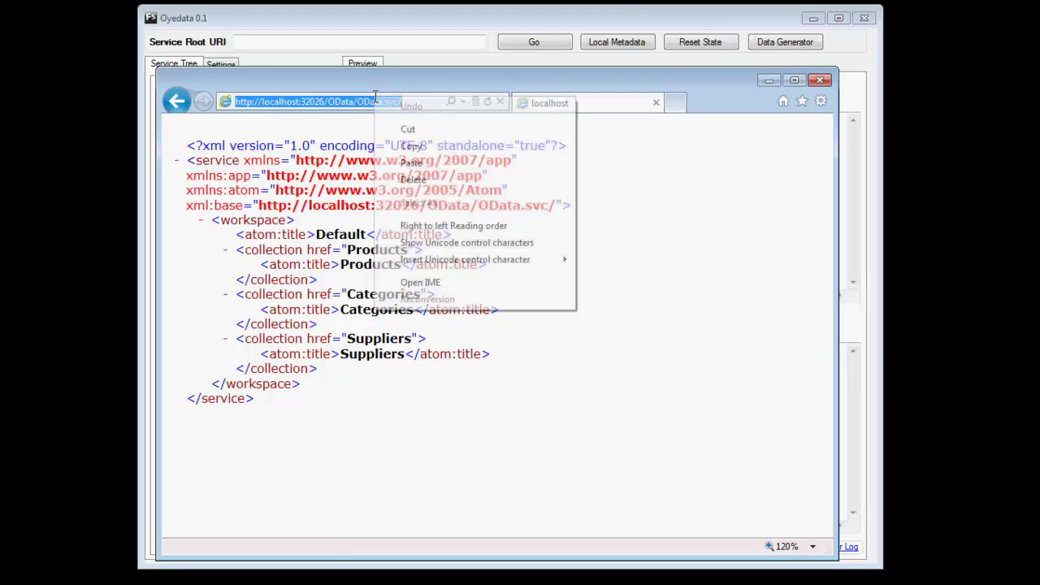
{"action": "left_click", "coordinate": [413, 147]}
{"action": "left_click", "coordinate": [330, 418]}
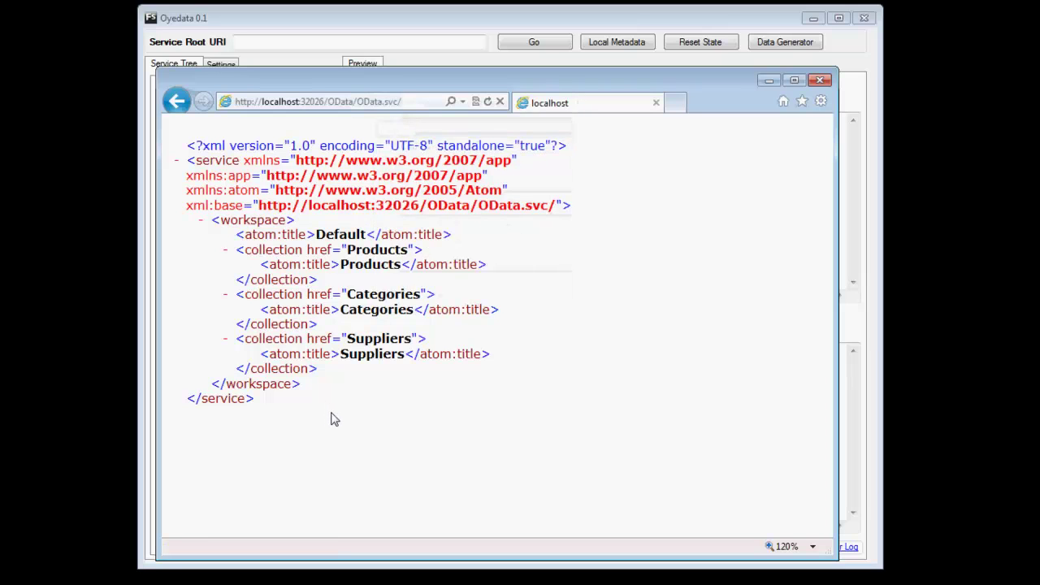
{"action": "left_click", "coordinate": [366, 40]}
{"action": "right_click", "coordinate": [364, 39]}
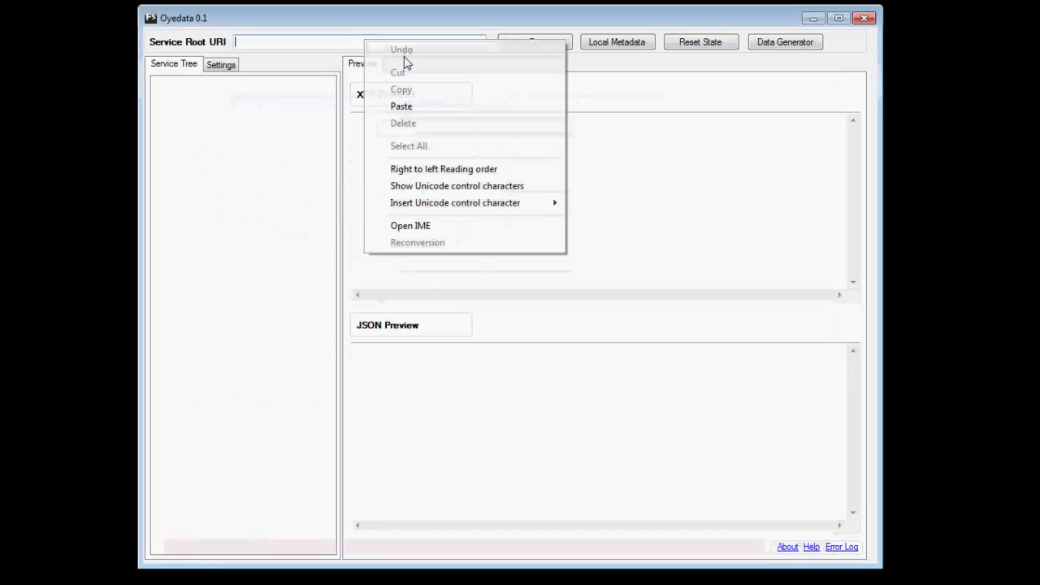
{"action": "left_click", "coordinate": [420, 109]}
{"action": "left_click", "coordinate": [535, 42]}
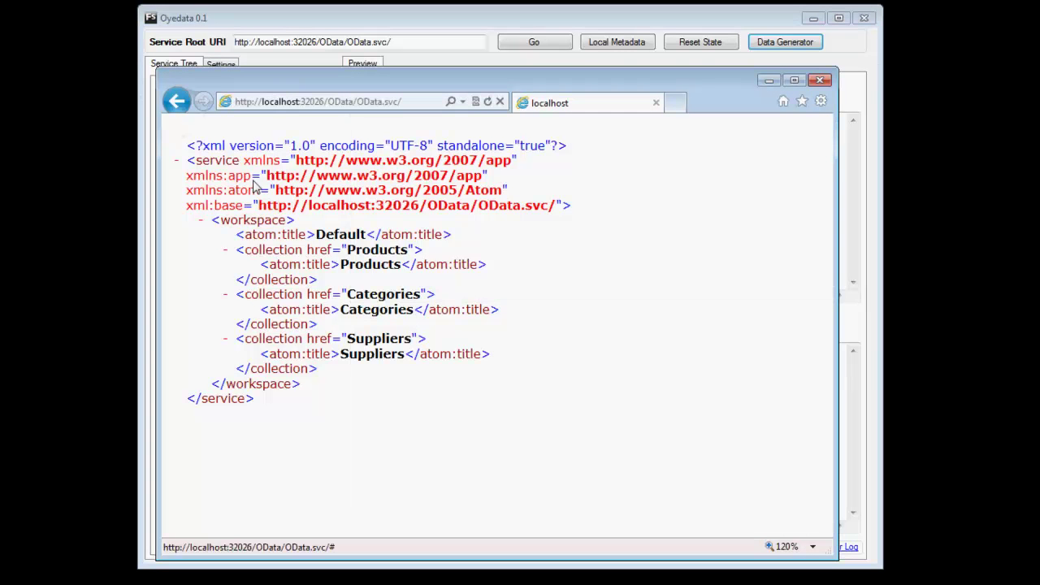
Step: In the browser, open the service's metadata by appending $metadata to its address, review the Product entity type, and return to Oyedata
{"action": "left_click", "coordinate": [408, 104]}
{"action": "left_click", "coordinate": [413, 101]}
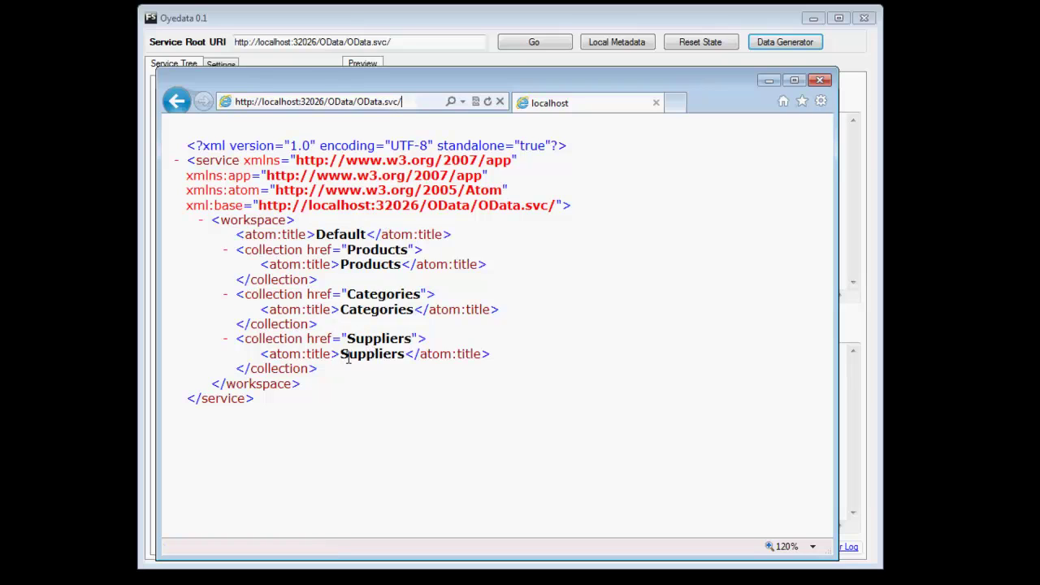
{"action": "type", "text": "$metad"}
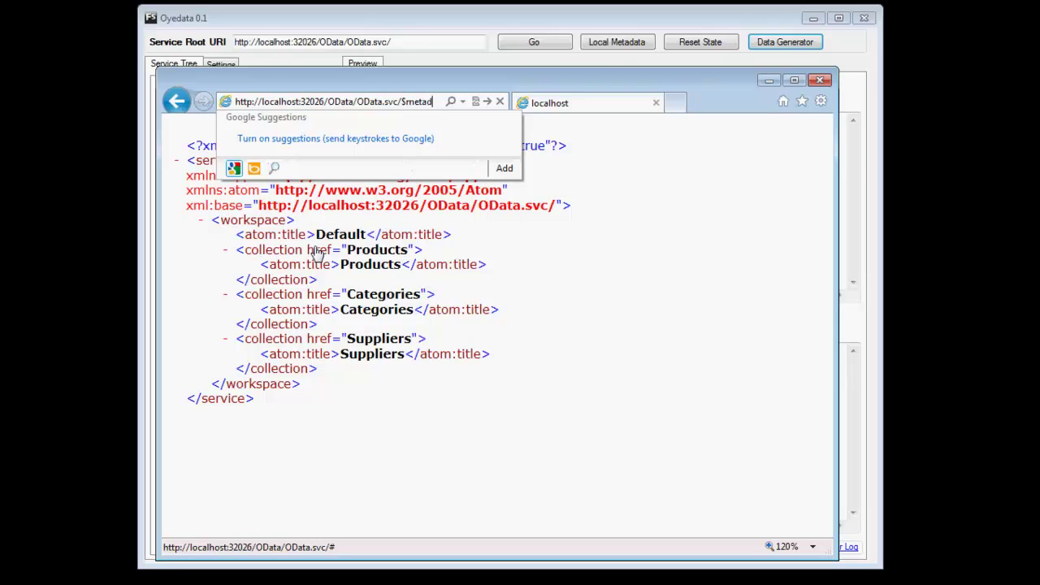
{"action": "type", "text": "ata"}
{"action": "key", "text": "Return"}
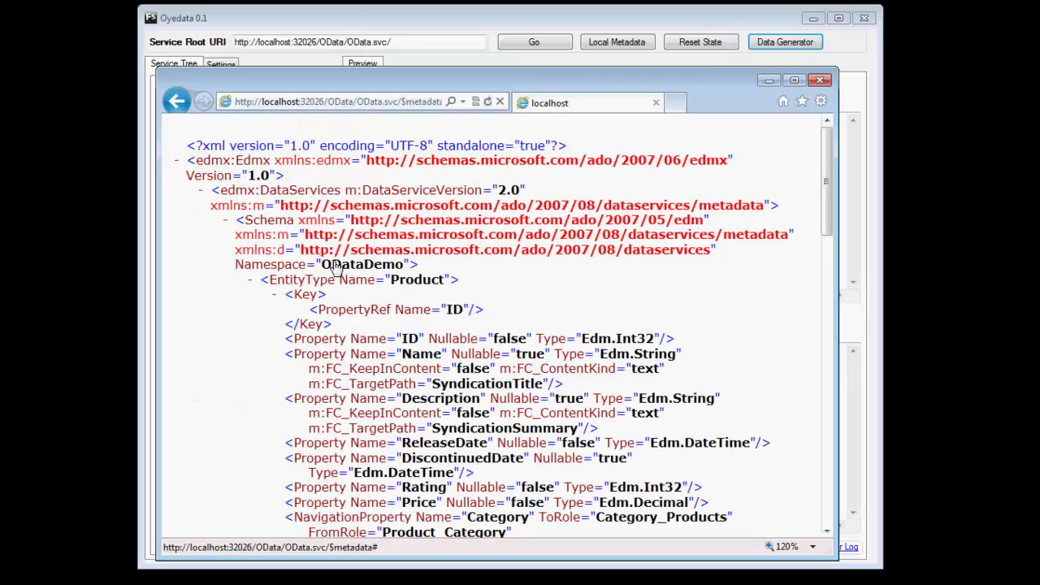
{"action": "scroll", "coordinate": [370, 298], "scroll_direction": "down", "scroll_amount": 4}
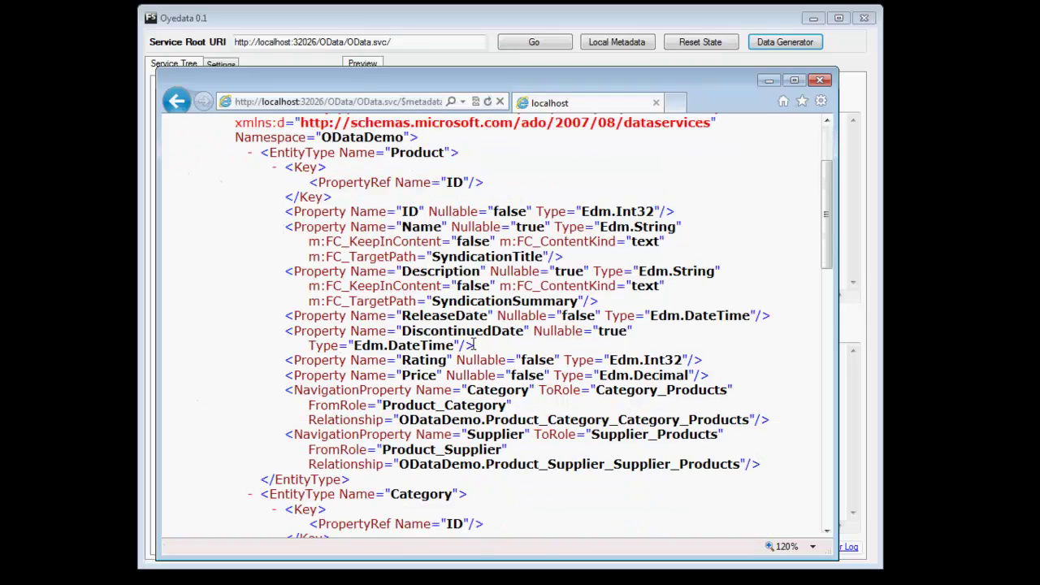
{"action": "scroll", "coordinate": [475, 349], "scroll_direction": "up", "scroll_amount": 2}
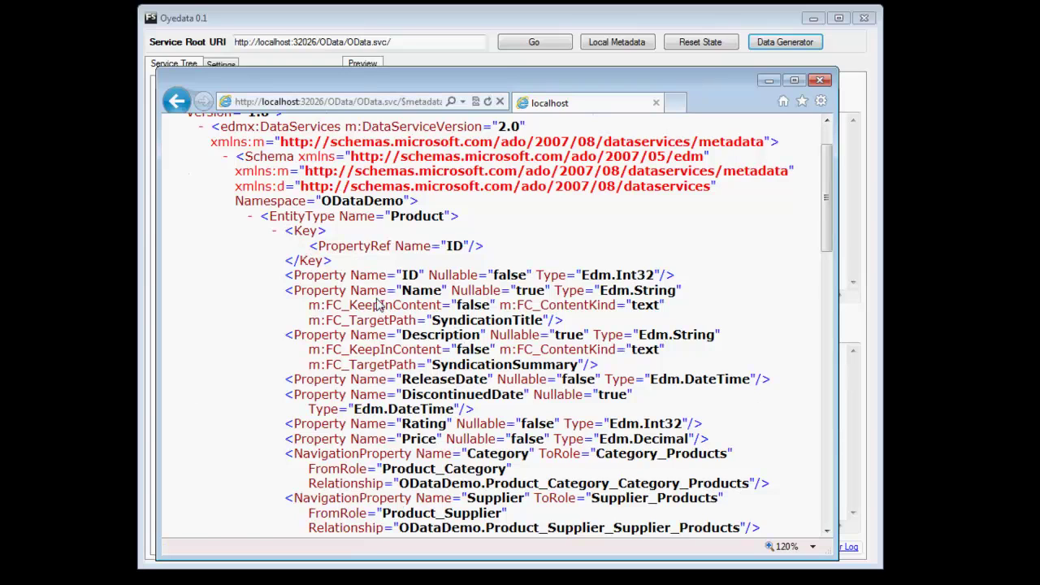
{"action": "left_click", "coordinate": [770, 80]}
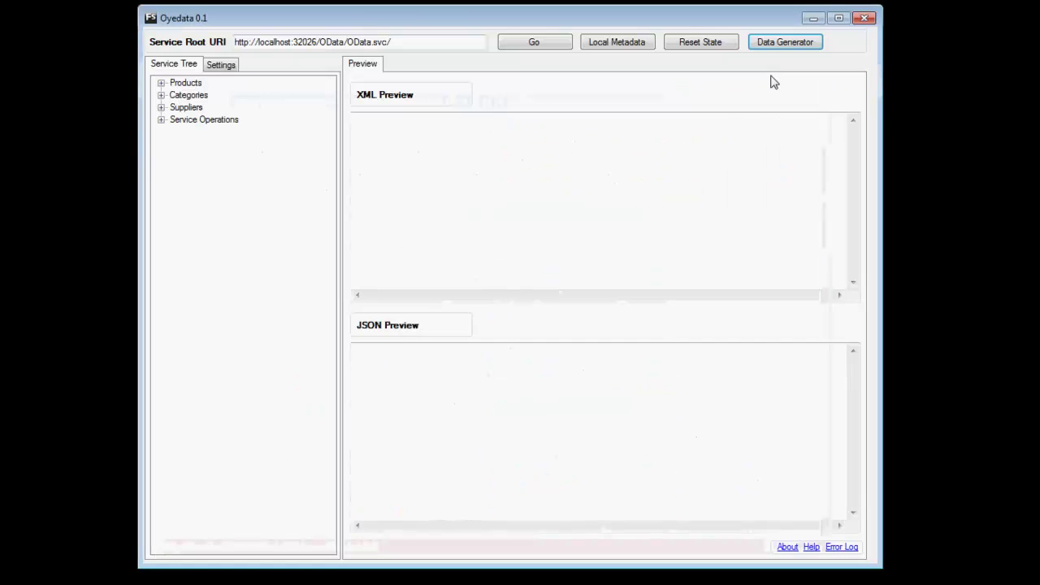
Step: Expand the Read operations under Products and preview the /Products request in XML and JSON
{"action": "left_click", "coordinate": [161, 84]}
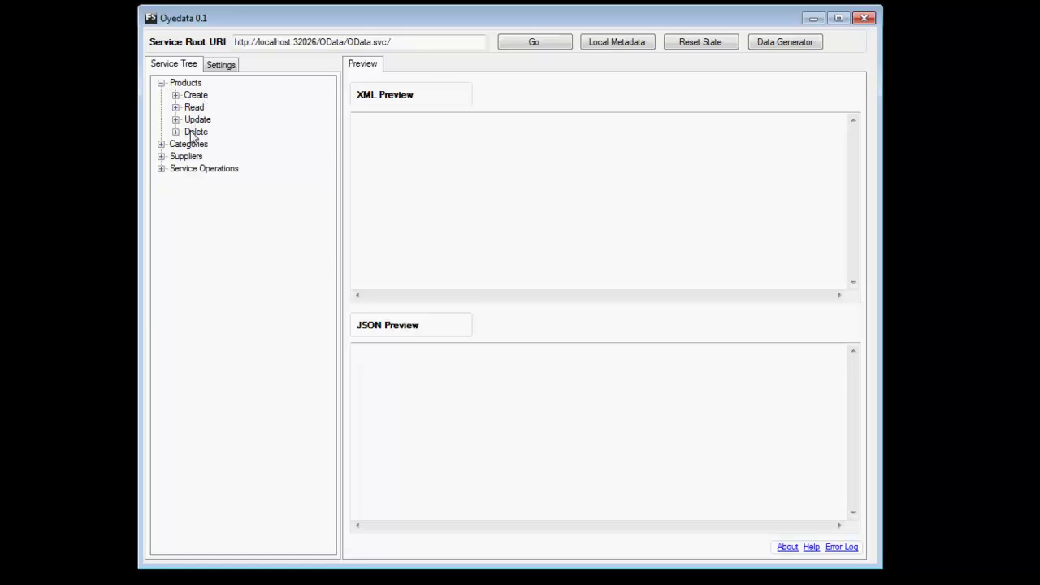
{"action": "left_click", "coordinate": [175, 108]}
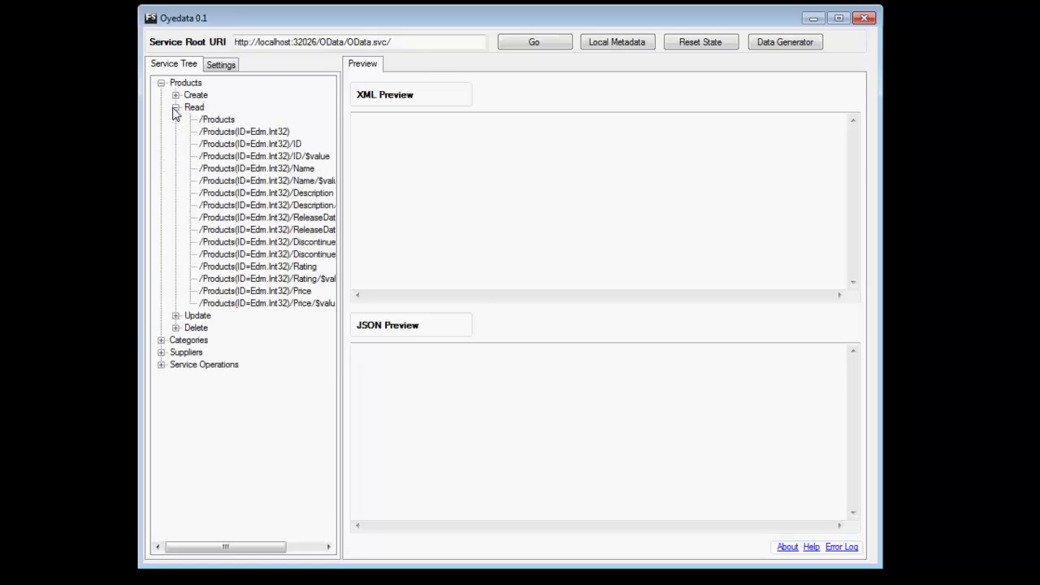
{"action": "left_click", "coordinate": [218, 120]}
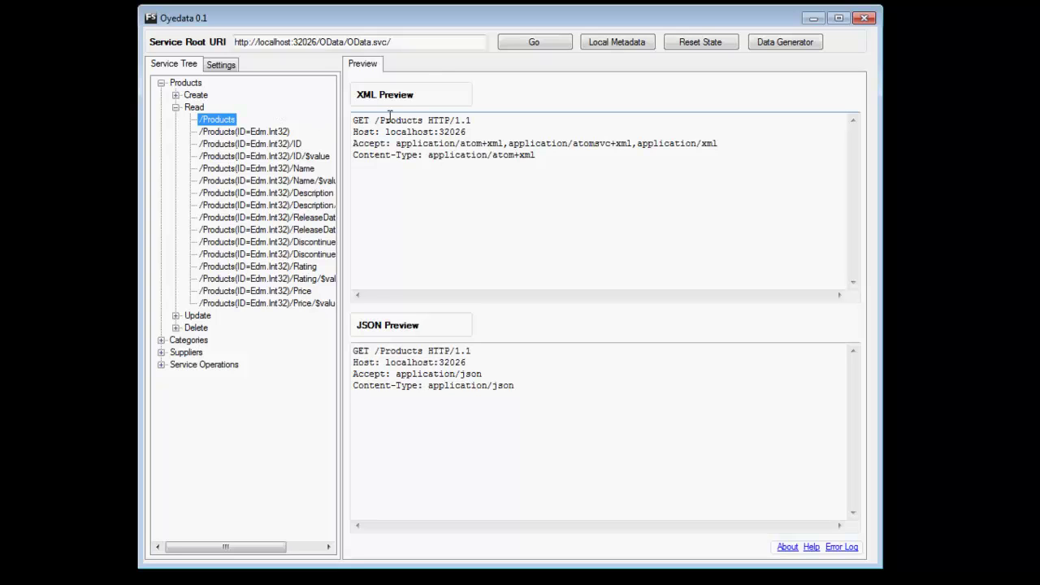
{"action": "left_click", "coordinate": [421, 462]}
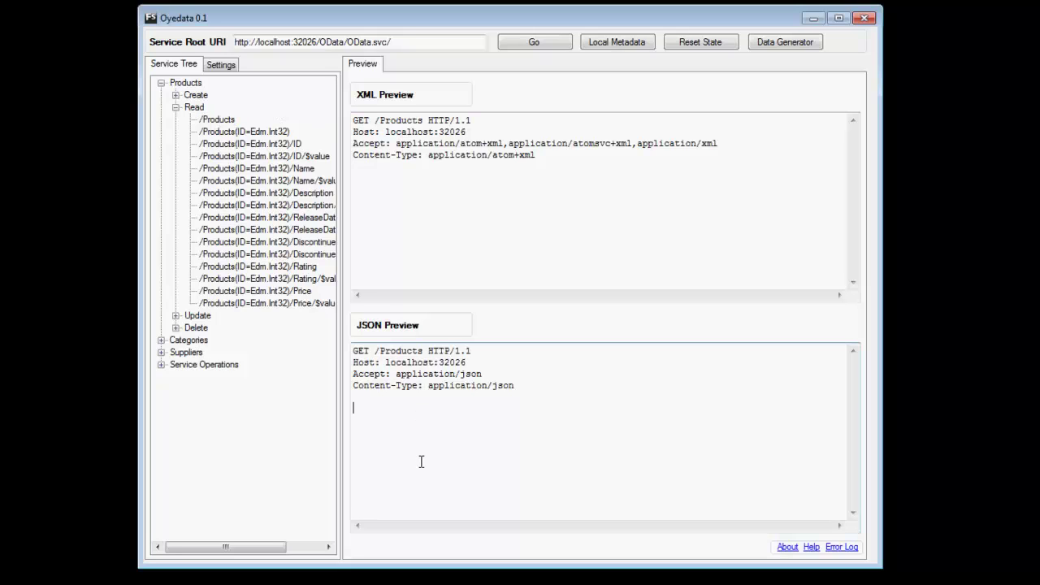
Step: Open the /Products read request, send it, and look through the product entries in the response
{"action": "double_click", "coordinate": [223, 123]}
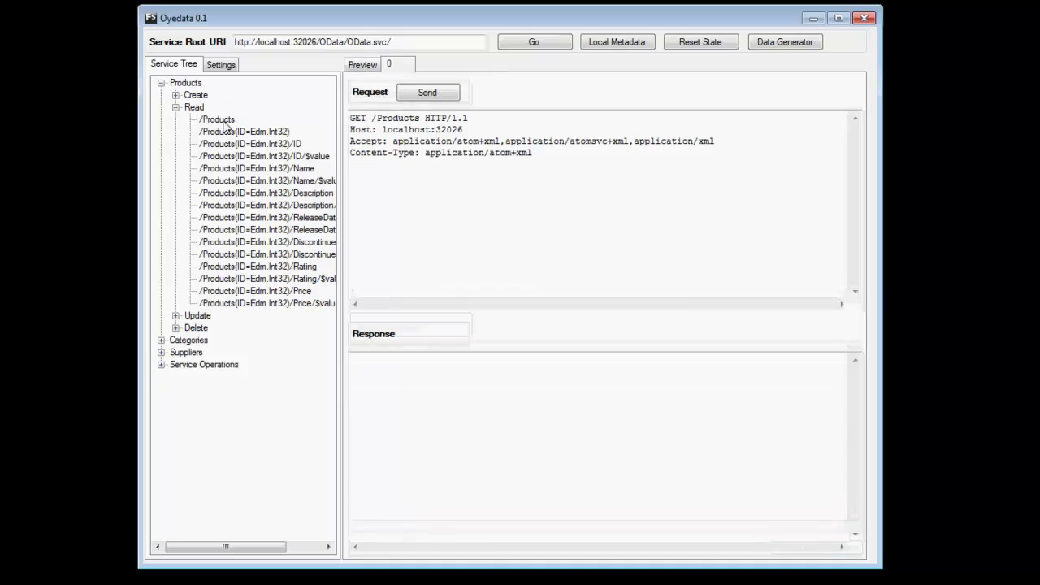
{"action": "left_click", "coordinate": [416, 96]}
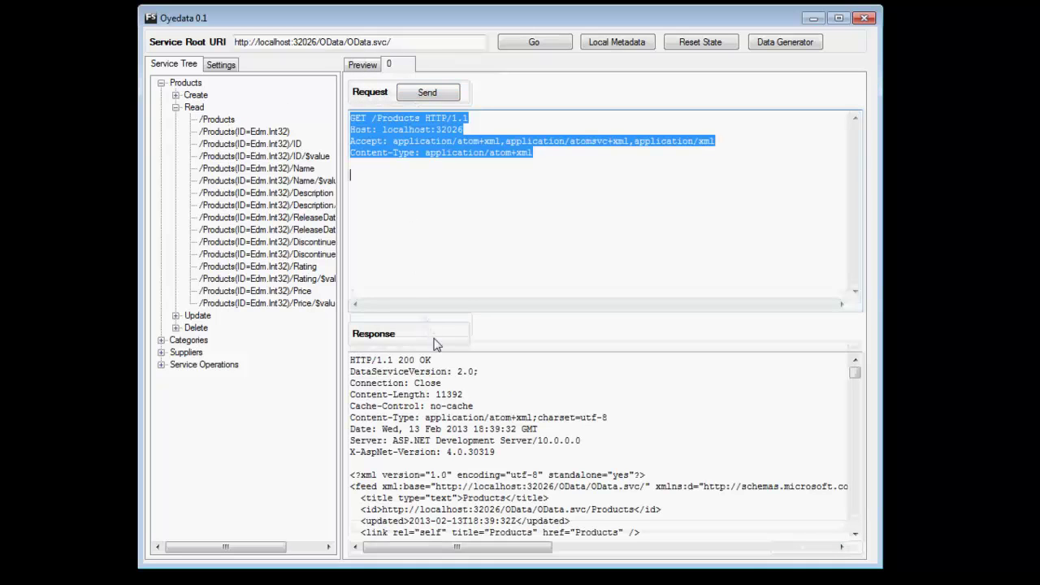
{"action": "left_click", "coordinate": [437, 363]}
{"action": "scroll", "coordinate": [453, 413], "scroll_direction": "down", "scroll_amount": 5}
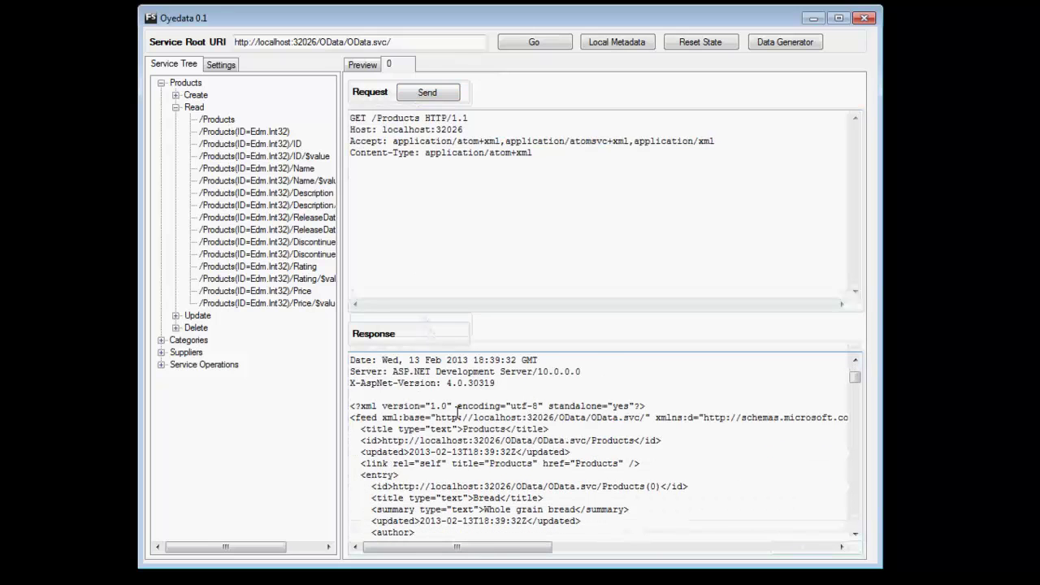
{"action": "scroll", "coordinate": [457, 412], "scroll_direction": "down", "scroll_amount": 3}
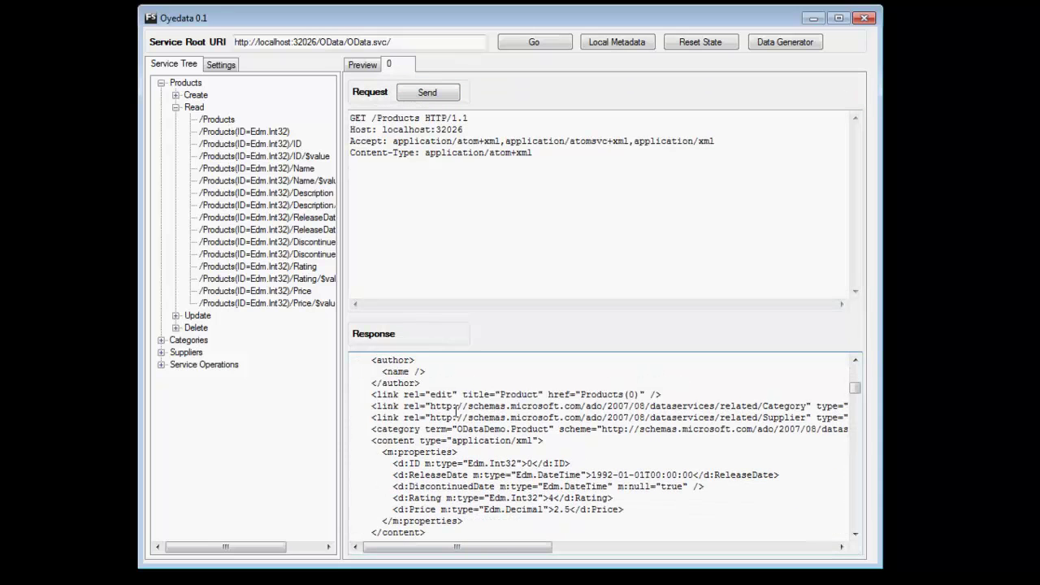
{"action": "scroll", "coordinate": [457, 410], "scroll_direction": "down", "scroll_amount": 3}
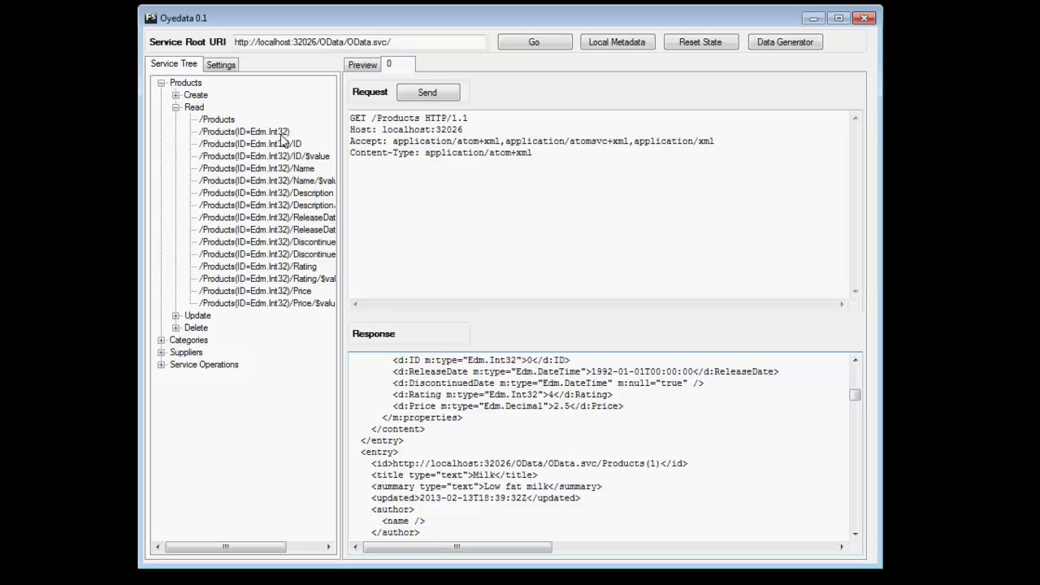
Step: Preview the /Products(ID=Edm.Int32) read request and highlight its Edm.Int32 key placeholder in the XML version
{"action": "left_click", "coordinate": [363, 66]}
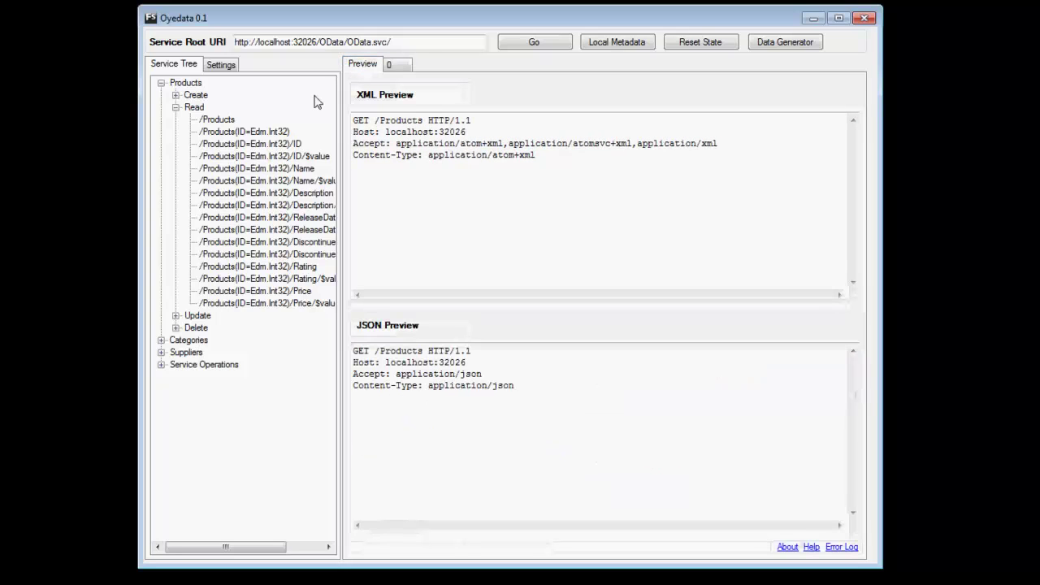
{"action": "left_click", "coordinate": [264, 132]}
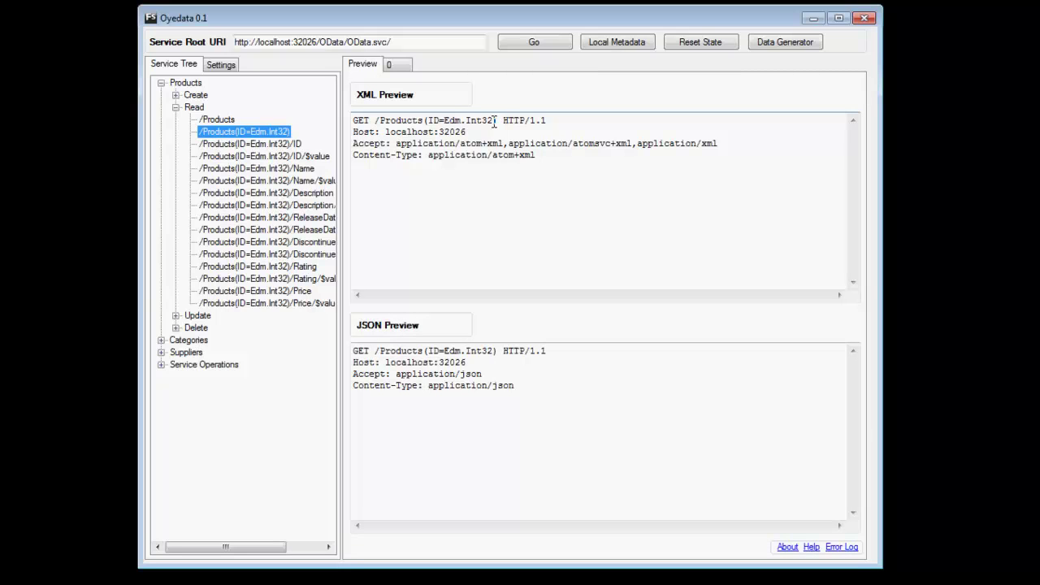
{"action": "left_click_drag", "start_coordinate": [493, 121], "coordinate": [444, 126]}
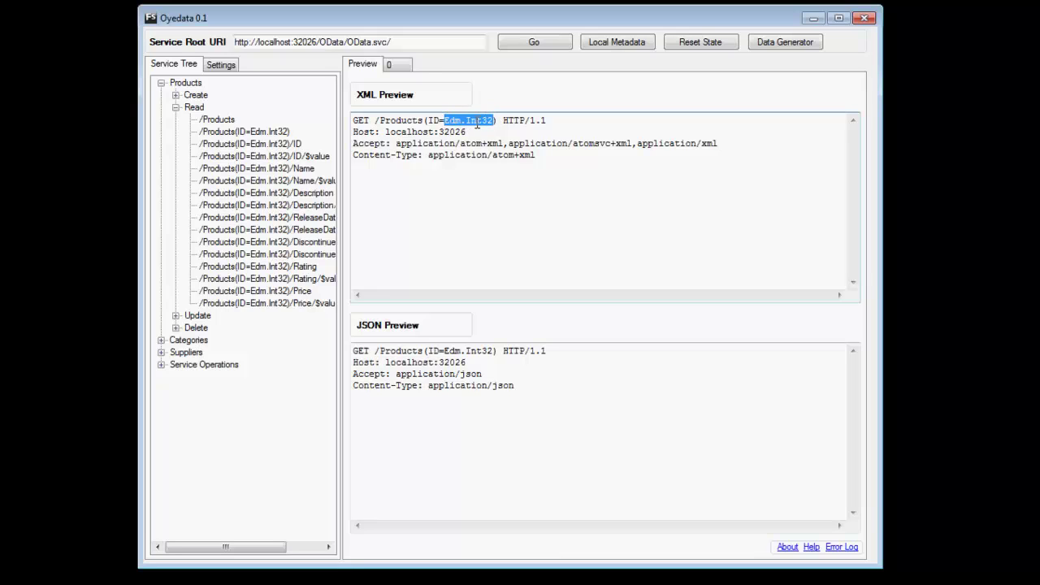
Step: Open the /Products(ID=Edm.Int32) request, set the ID to 1, send it, and review the returned product entry
{"action": "double_click", "coordinate": [261, 134]}
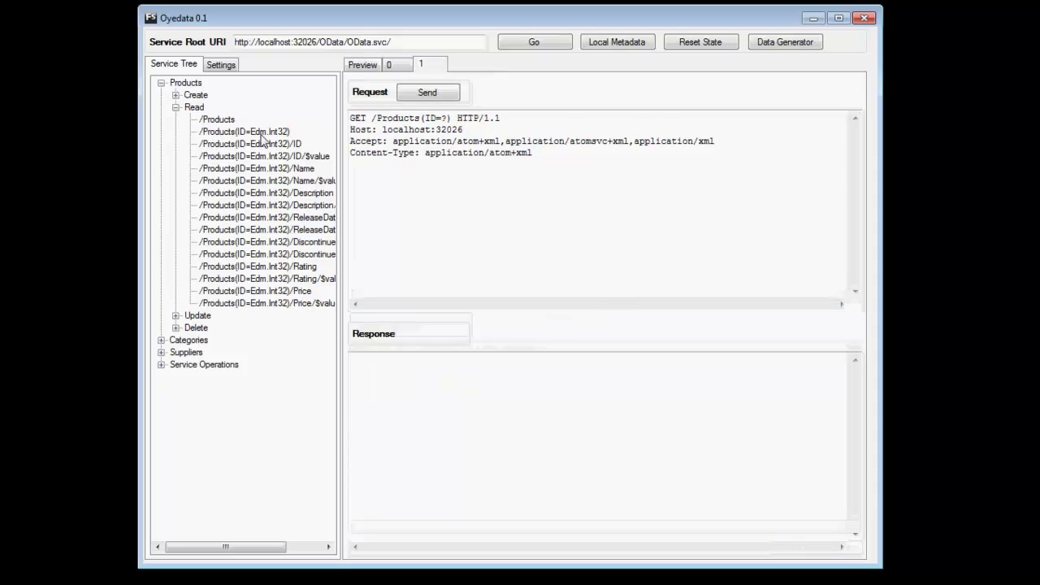
{"action": "key", "text": "BackSpace"}
{"action": "type", "text": "1"}
{"action": "left_click", "coordinate": [429, 96]}
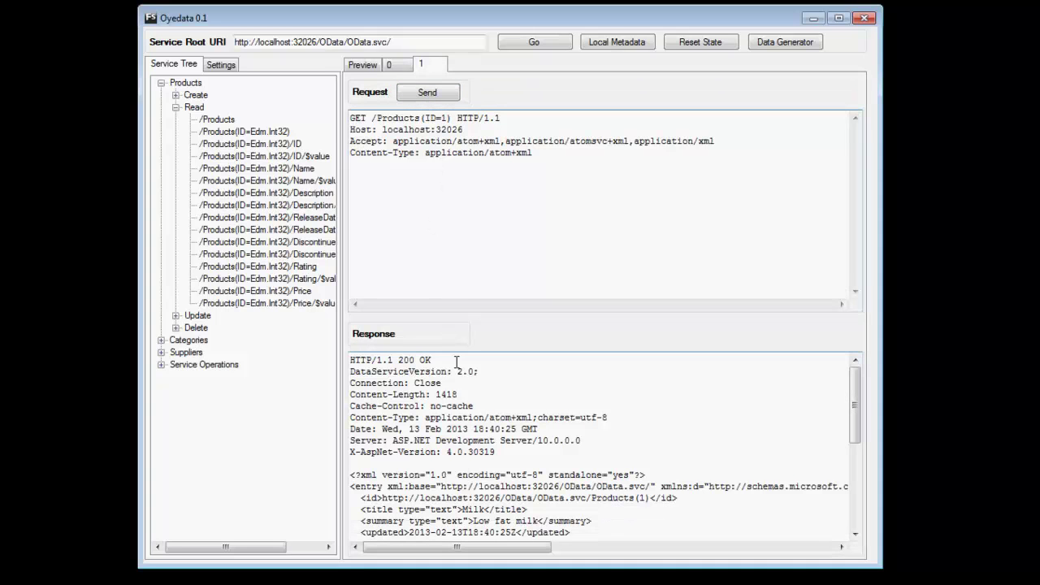
{"action": "scroll", "coordinate": [460, 381], "scroll_direction": "down", "scroll_amount": 5}
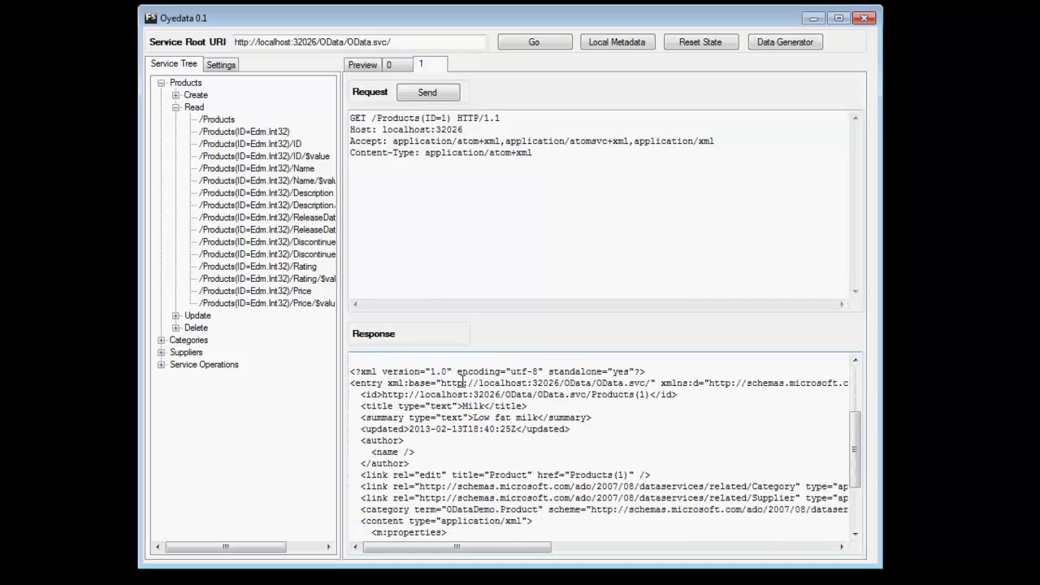
{"action": "scroll", "coordinate": [462, 381], "scroll_direction": "down", "scroll_amount": 1}
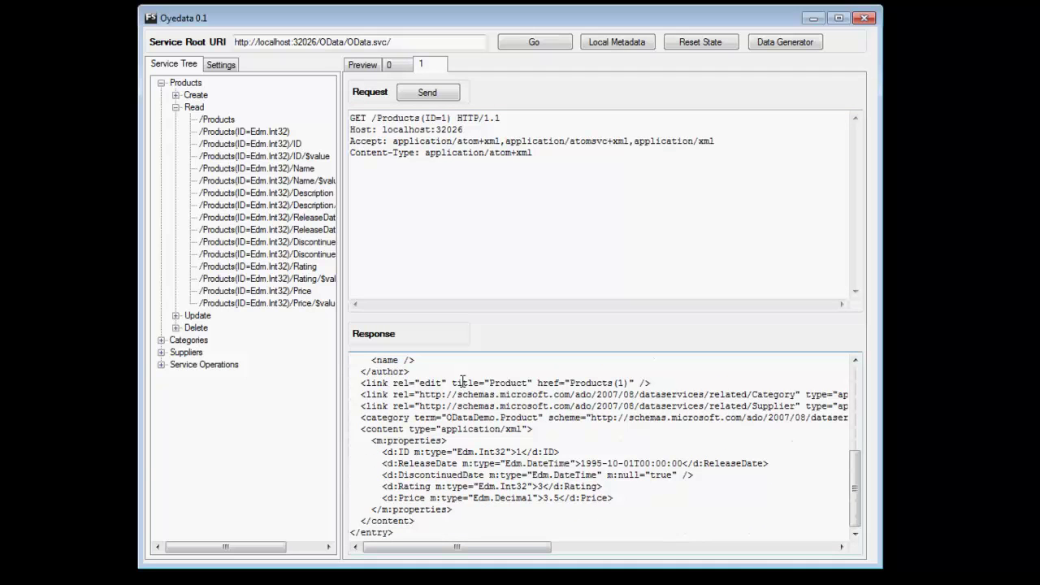
{"action": "scroll", "coordinate": [452, 363], "scroll_direction": "up", "scroll_amount": 6}
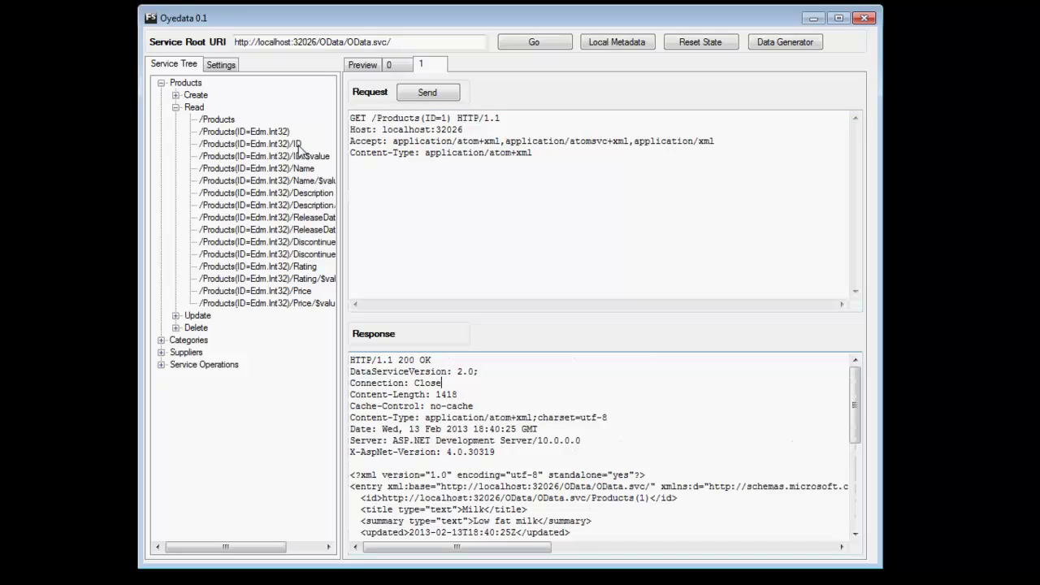
Step: Open the /Products(ID=Edm.Int32)/ID request, set the ID to 1, send it, and highlight the ID value in the response
{"action": "left_click", "coordinate": [298, 144]}
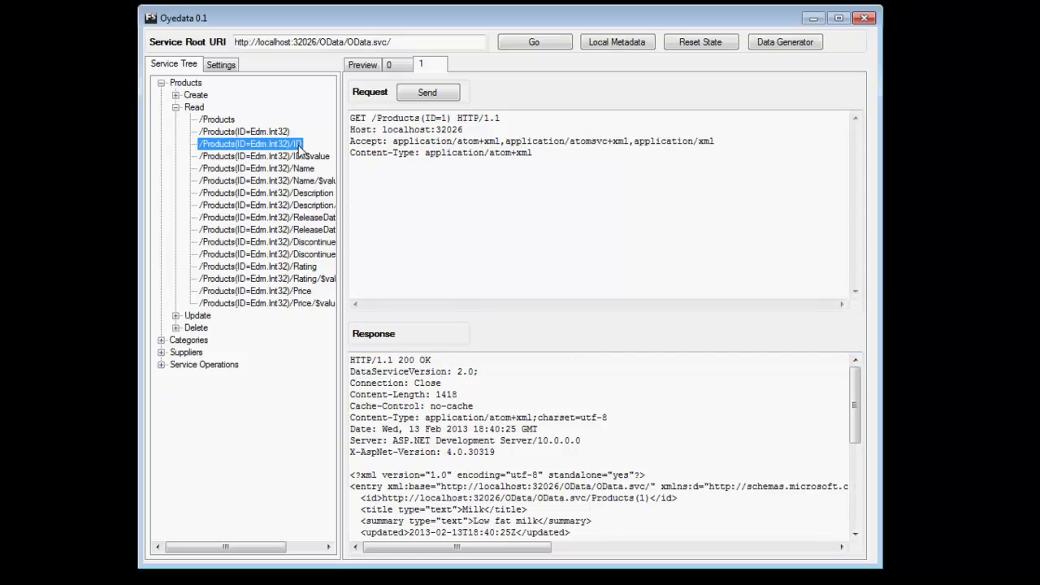
{"action": "double_click", "coordinate": [298, 145]}
{"action": "left_click", "coordinate": [447, 118]}
{"action": "key", "text": "BackSpace"}
{"action": "type", "text": "1"}
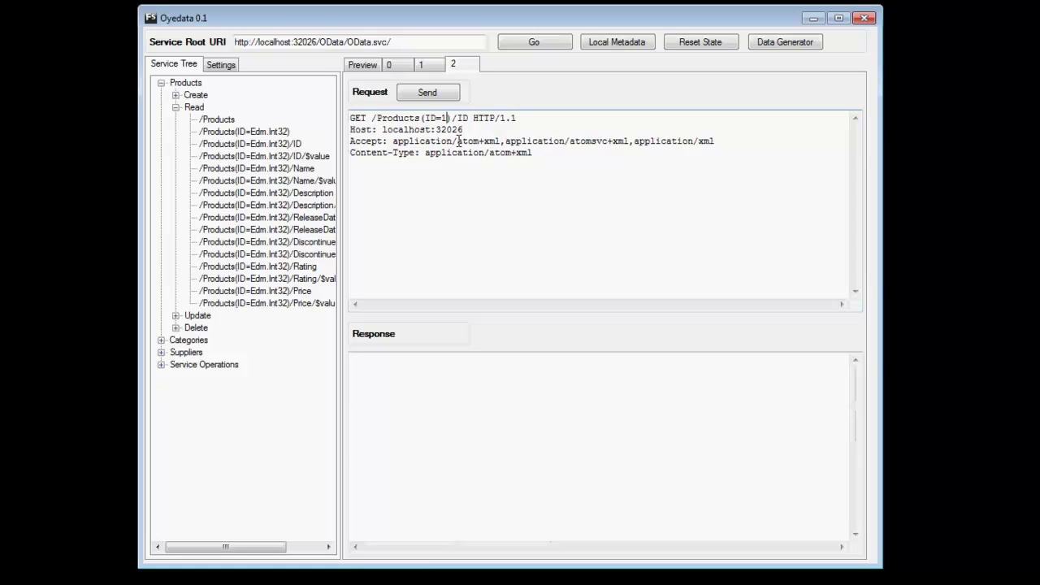
{"action": "left_click", "coordinate": [446, 96]}
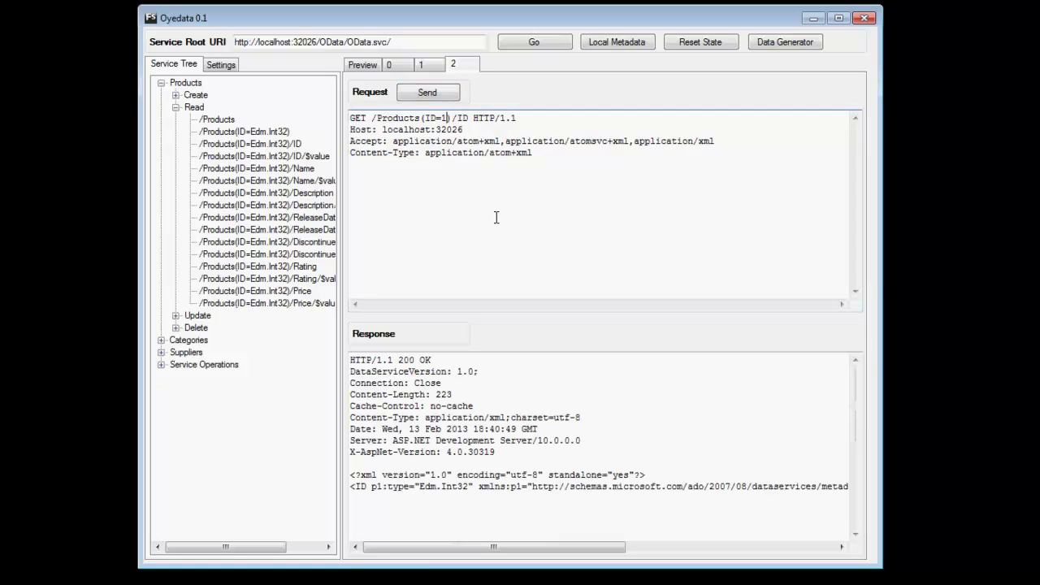
{"action": "left_click_drag", "start_coordinate": [530, 547], "coordinate": [763, 544]}
{"action": "left_click_drag", "start_coordinate": [809, 488], "coordinate": [825, 490]}
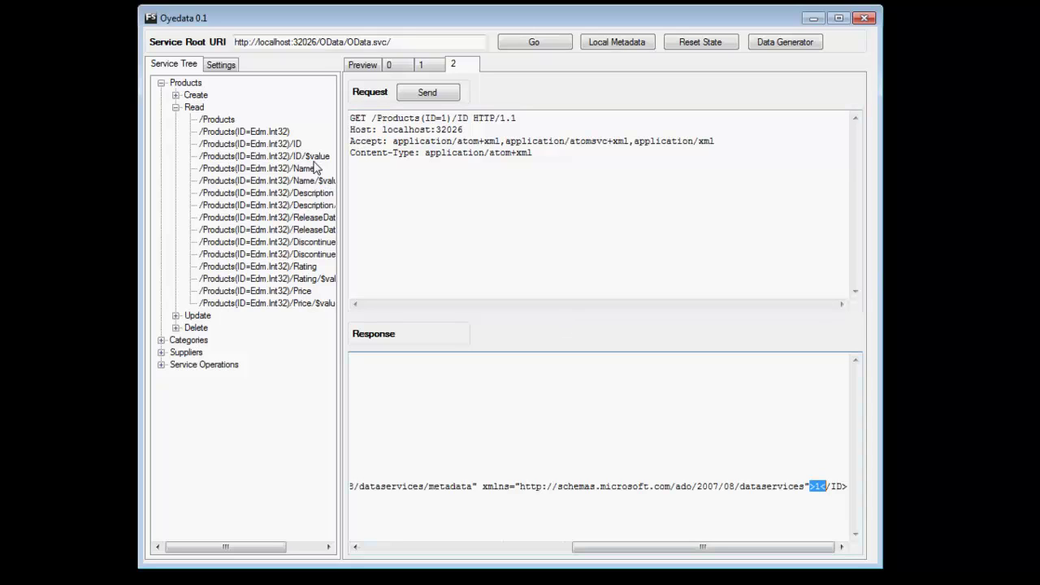
Step: Open the /Products(ID=Edm.Int32)/ID/$value request, set the ID to 1, send it, and highlight the raw value in the response
{"action": "double_click", "coordinate": [318, 157]}
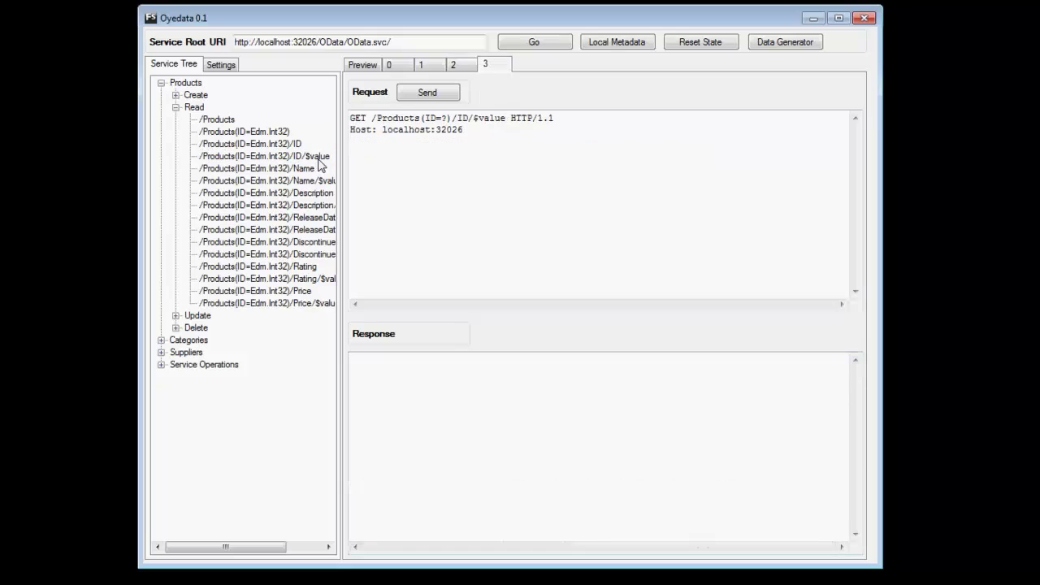
{"action": "left_click", "coordinate": [444, 118]}
{"action": "key", "text": "BackSpace"}
{"action": "type", "text": "1"}
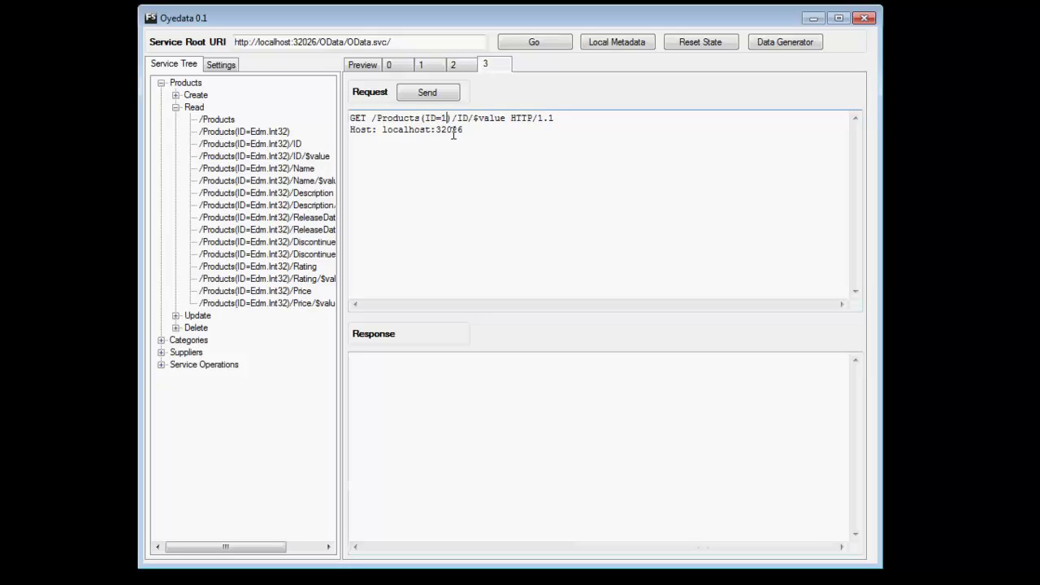
{"action": "left_click", "coordinate": [428, 93]}
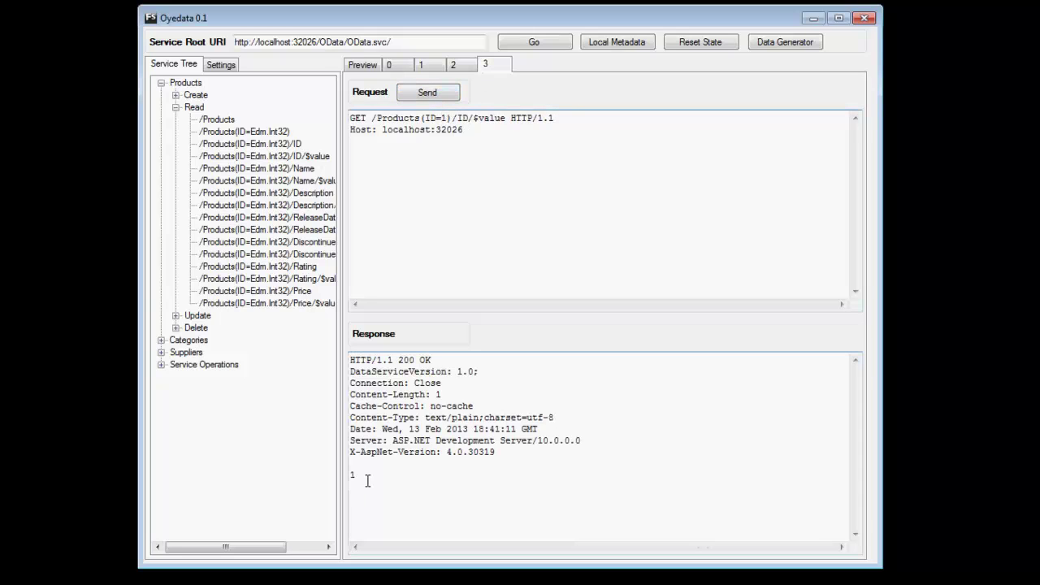
{"action": "mouse_move", "coordinate": [357, 476]}
{"action": "left_mouse_down"}
{"action": "mouse_move", "coordinate": [365, 463]}
{"action": "mouse_move", "coordinate": [347, 456]}
{"action": "mouse_move", "coordinate": [346, 474]}
{"action": "left_mouse_up"}
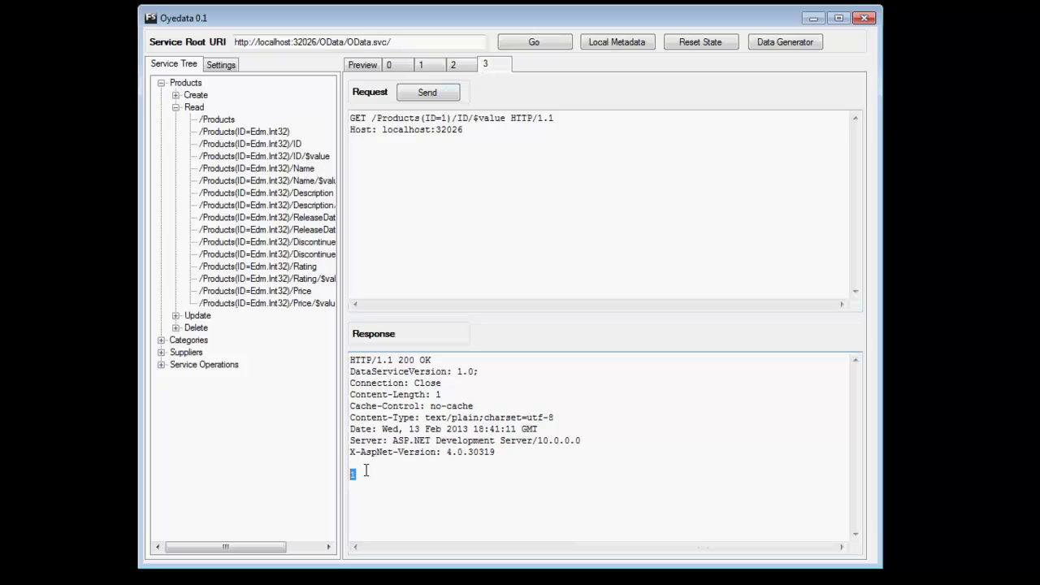
{"action": "left_click", "coordinate": [367, 468]}
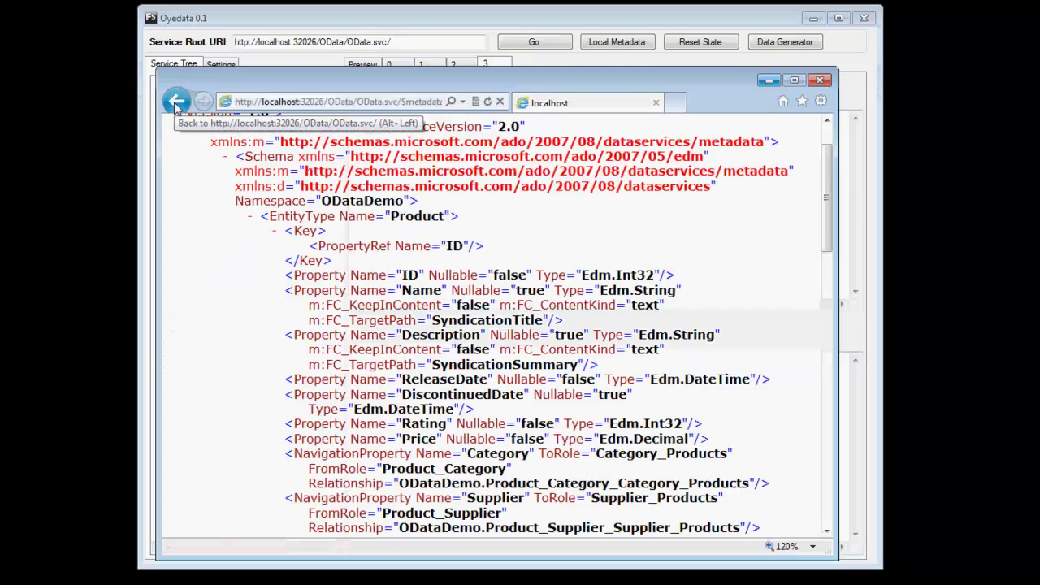
Step: Switch to the browser, return to the OData test service's start page, open the Full Access (Read-Write) Service, and select its address for copying
{"action": "left_click", "coordinate": [176, 103]}
{"action": "left_click", "coordinate": [177, 106]}
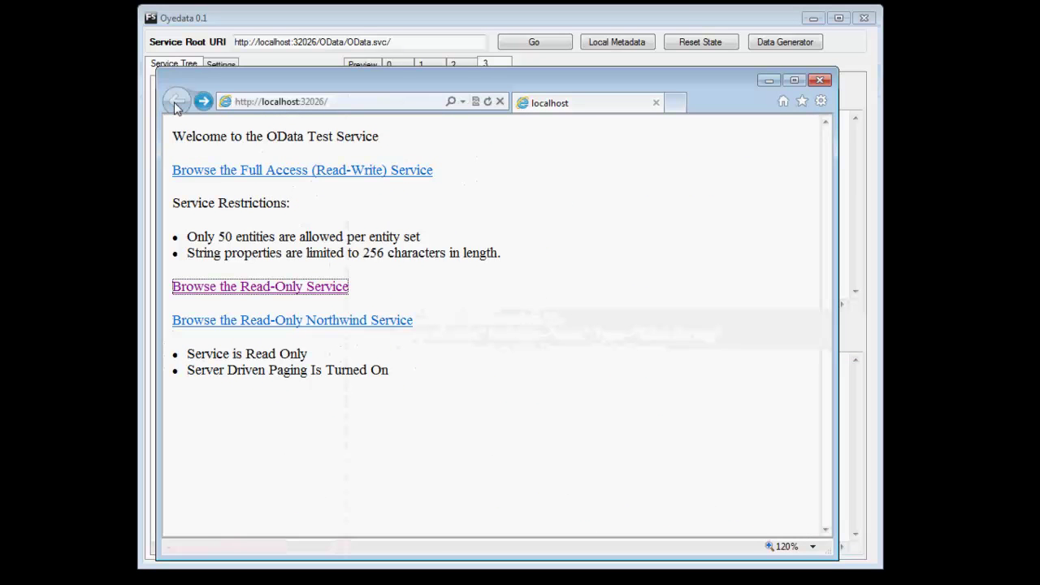
{"action": "left_click", "coordinate": [225, 172]}
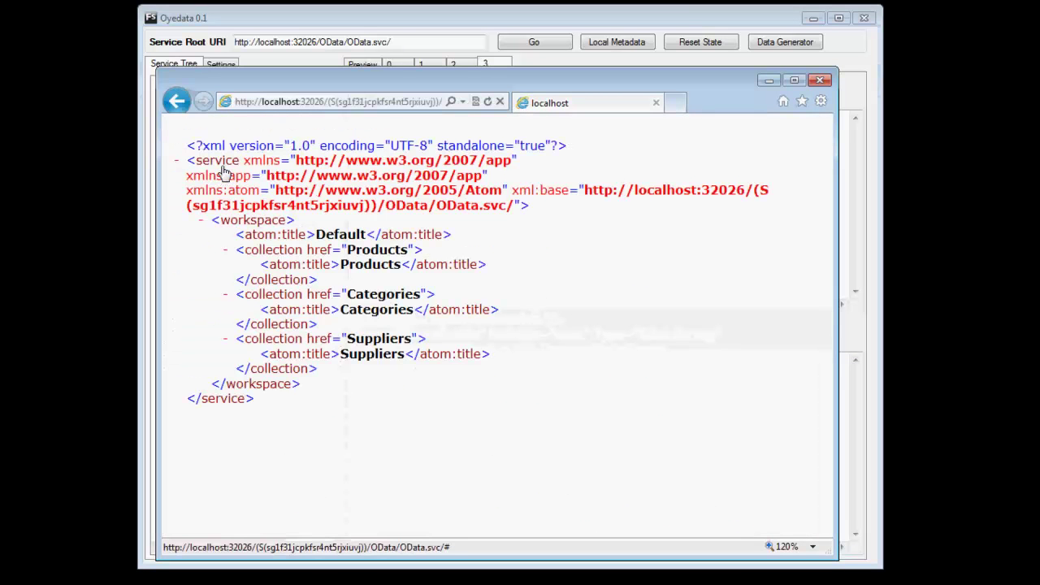
{"action": "left_click", "coordinate": [271, 106]}
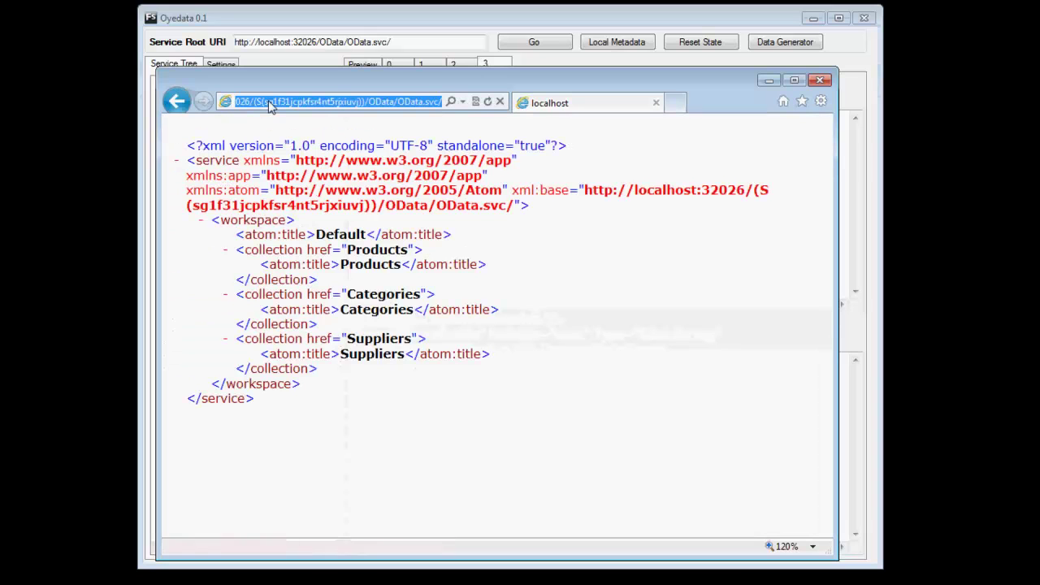
Step: In Oyedata, replace the service root URI with the copied read-write service address, including its session token, and load the service
{"action": "left_click", "coordinate": [357, 42]}
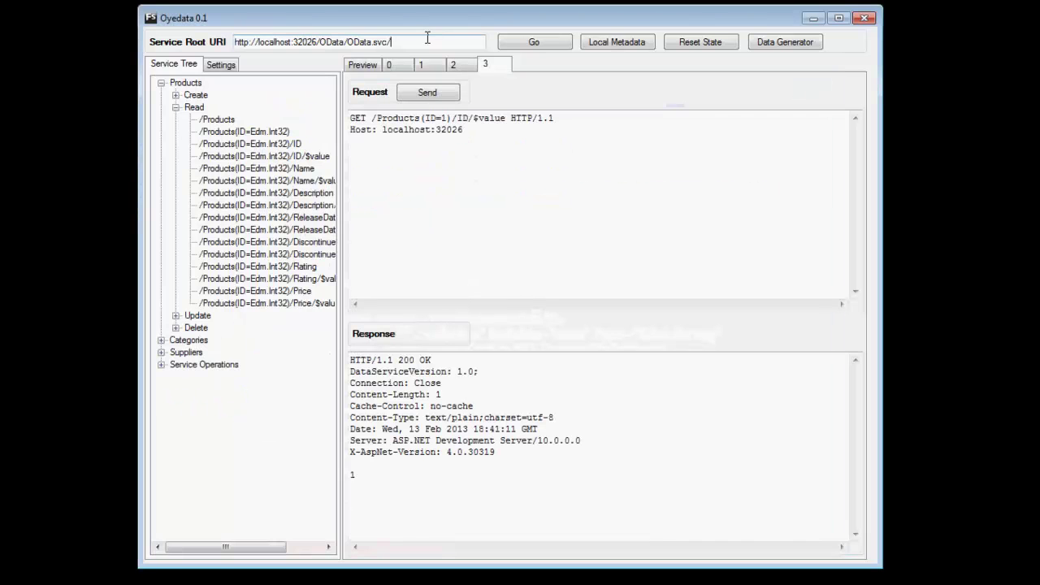
{"action": "left_click_drag", "start_coordinate": [392, 42], "coordinate": [226, 47]}
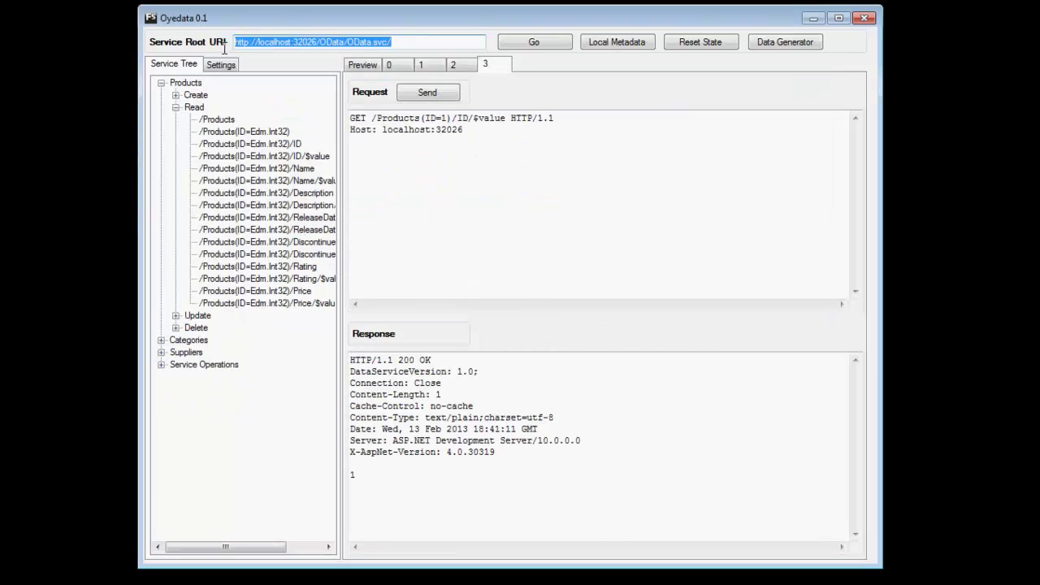
{"action": "type", "text": "http://localhost:32026/(S(sg1f31jcpkfsr4nt5rpiuvj))/OData/OData.svc/"}
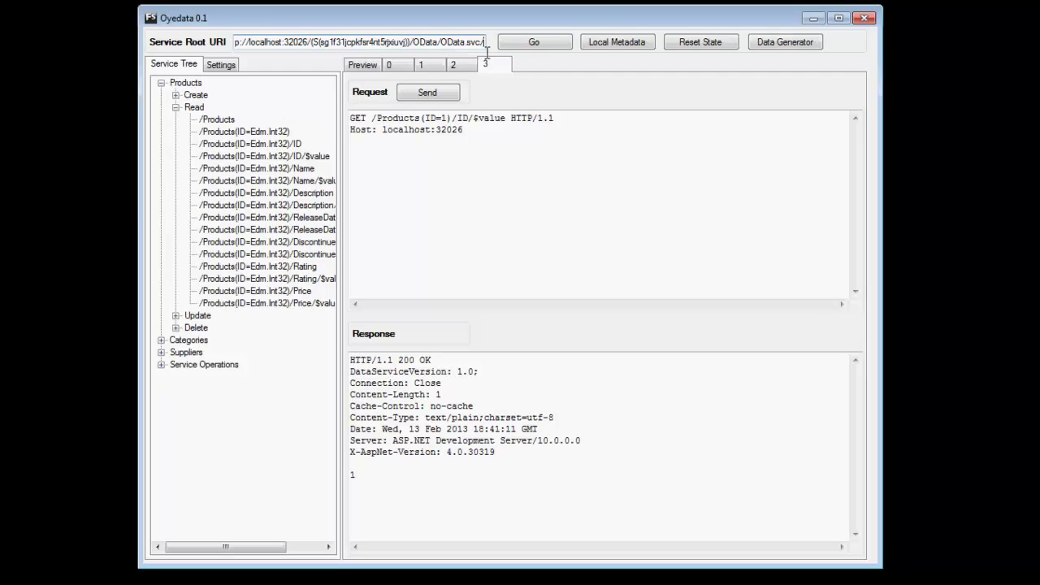
{"action": "left_click", "coordinate": [547, 50]}
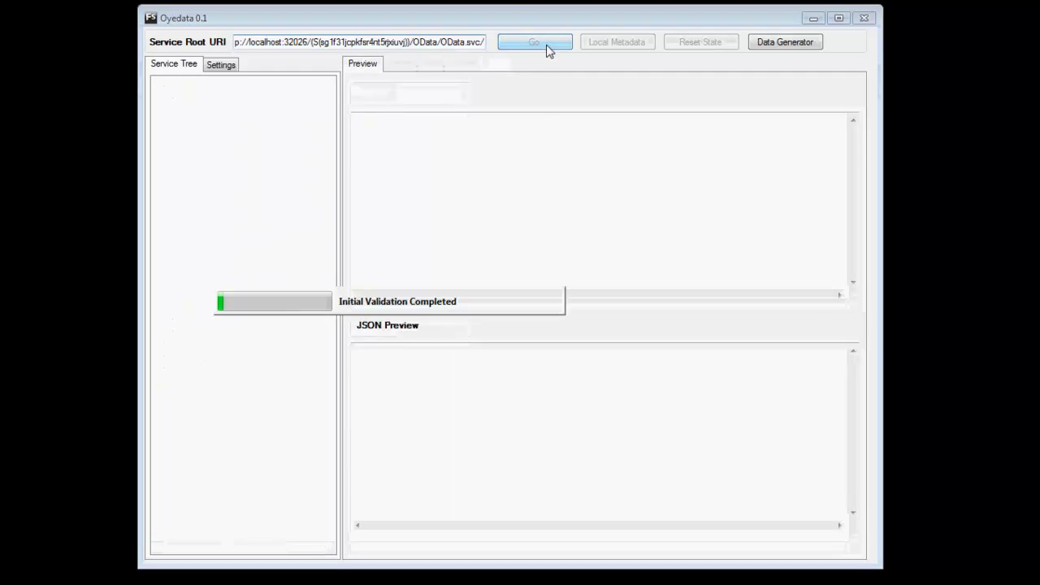
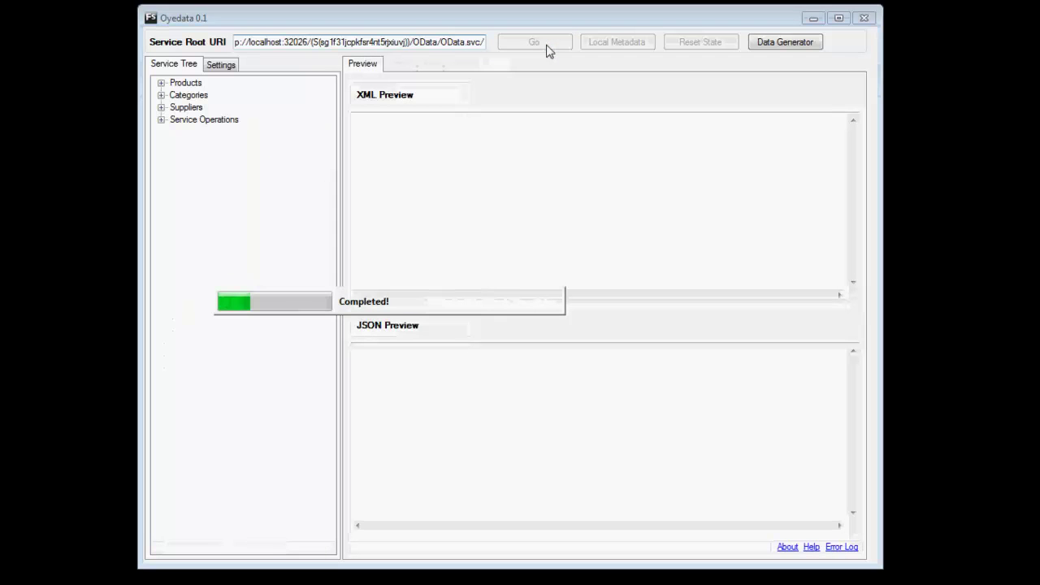
Step: Preview the /Products create request and examine the property types in its XML and JSON versions
{"action": "left_click", "coordinate": [162, 82]}
{"action": "left_click", "coordinate": [175, 95]}
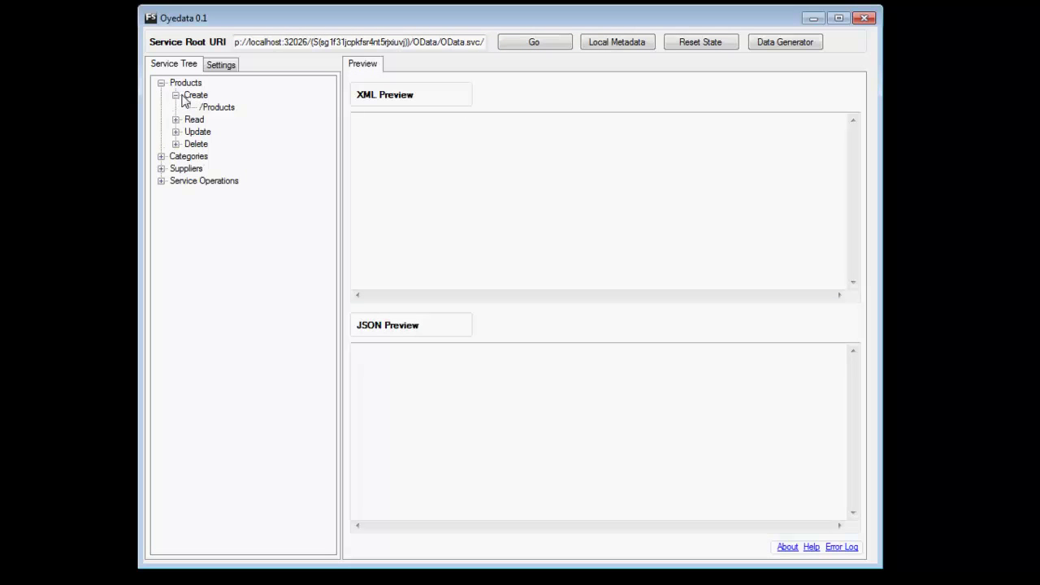
{"action": "left_click", "coordinate": [216, 112]}
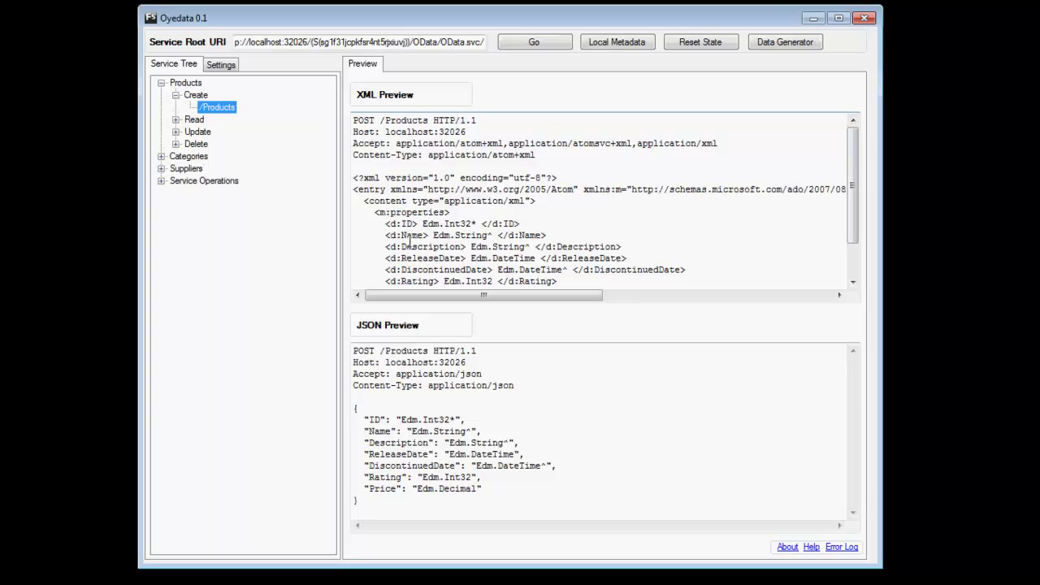
{"action": "left_click", "coordinate": [429, 167]}
{"action": "left_click", "coordinate": [462, 407]}
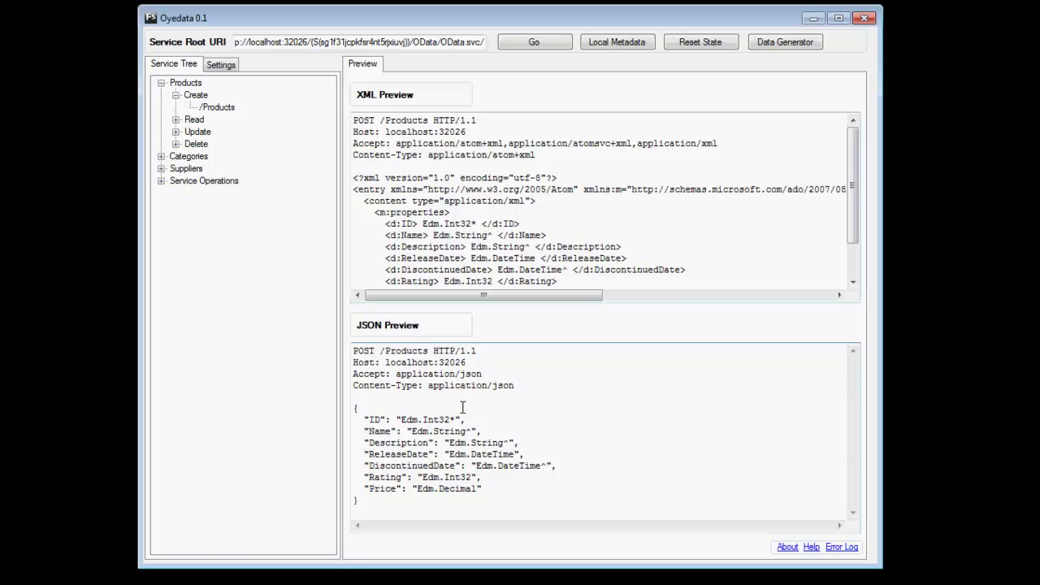
{"action": "left_click", "coordinate": [481, 262]}
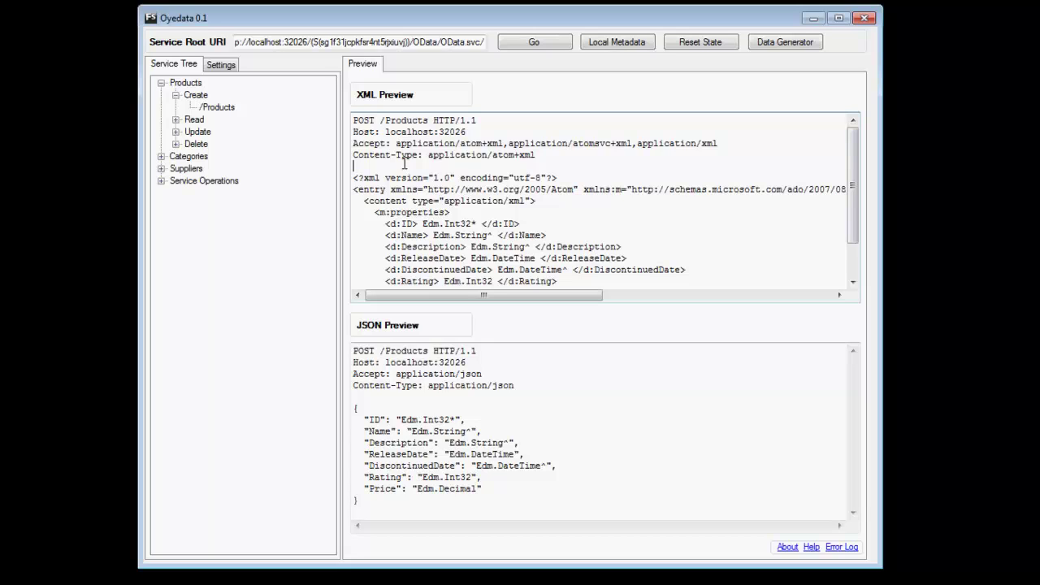
{"action": "left_click", "coordinate": [486, 494]}
{"action": "left_click", "coordinate": [435, 498]}
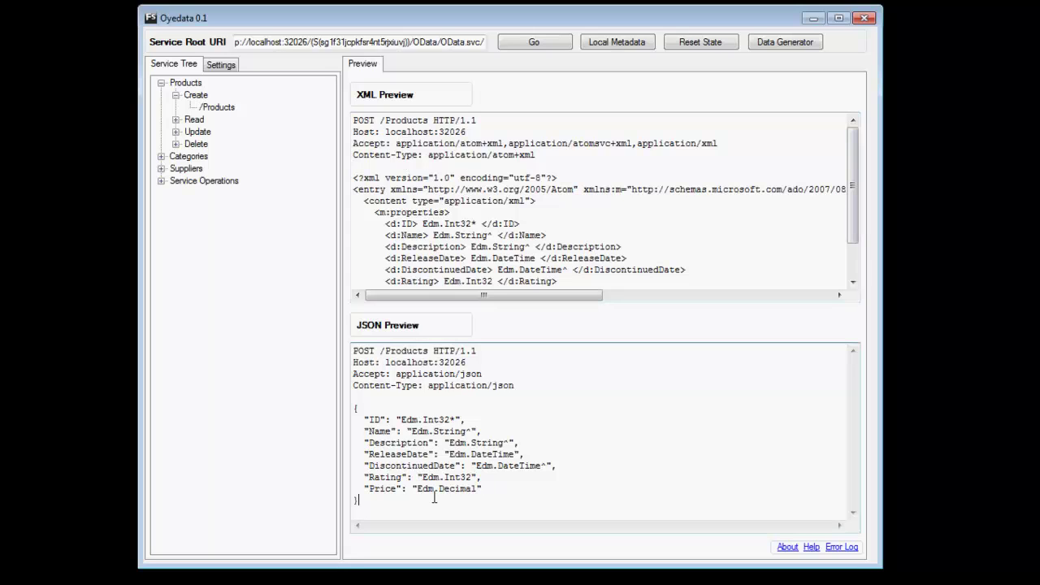
{"action": "left_click", "coordinate": [503, 224]}
{"action": "scroll", "coordinate": [503, 224], "scroll_direction": "down", "scroll_amount": 2}
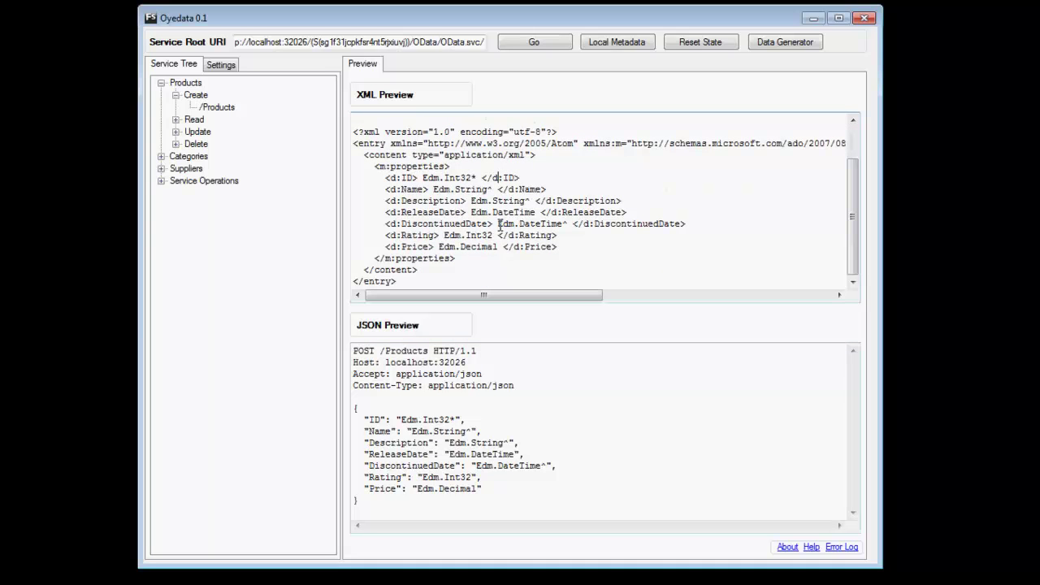
Step: Open the /Products create request and set ID to 10, Name to TestName, and Description to TestDesc
{"action": "double_click", "coordinate": [224, 114]}
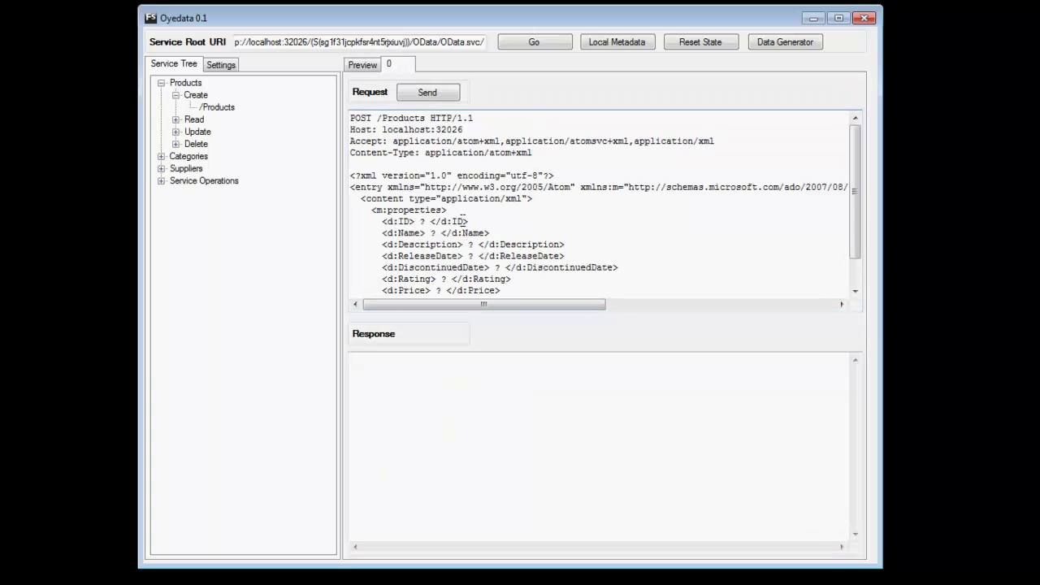
{"action": "scroll", "coordinate": [461, 218], "scroll_direction": "down", "scroll_amount": 1}
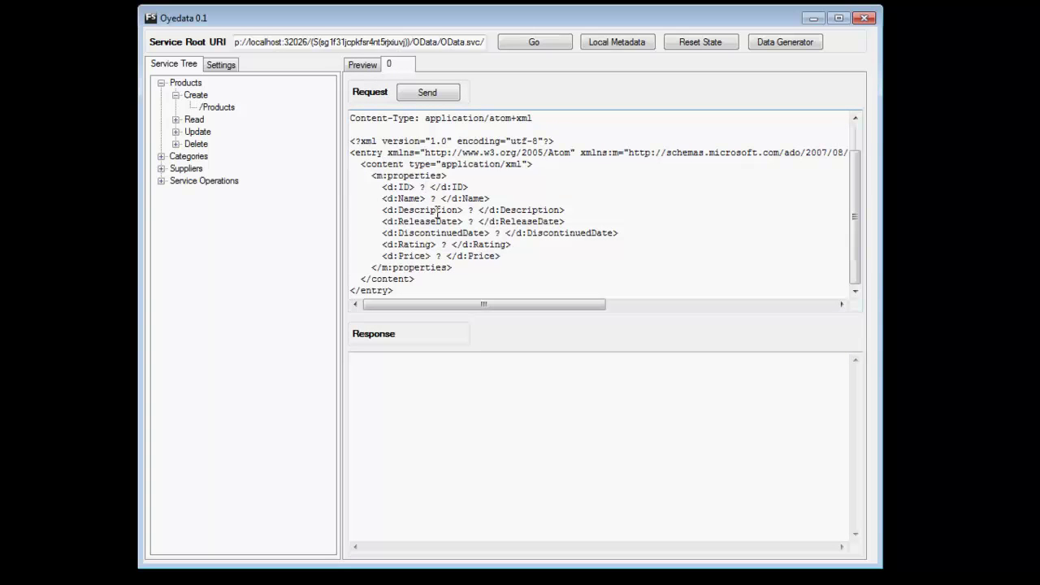
{"action": "type", "text": "10"}
{"action": "key", "text": "Down"}
{"action": "key", "text": "Delete"}
{"action": "type", "text": "TestName"}
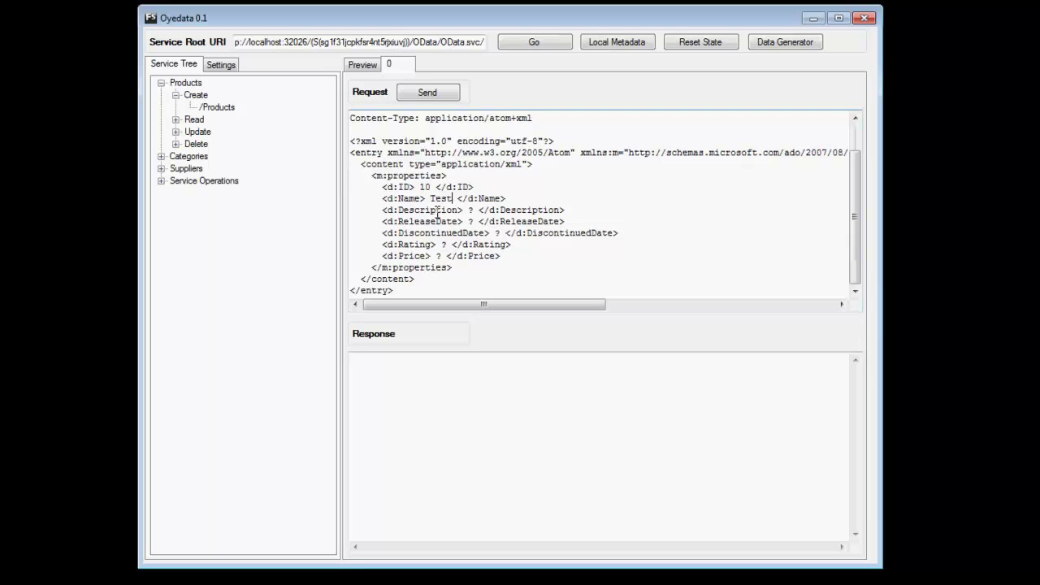
{"action": "key", "text": "BackSpace"}
{"action": "type", "text": "TestD"}
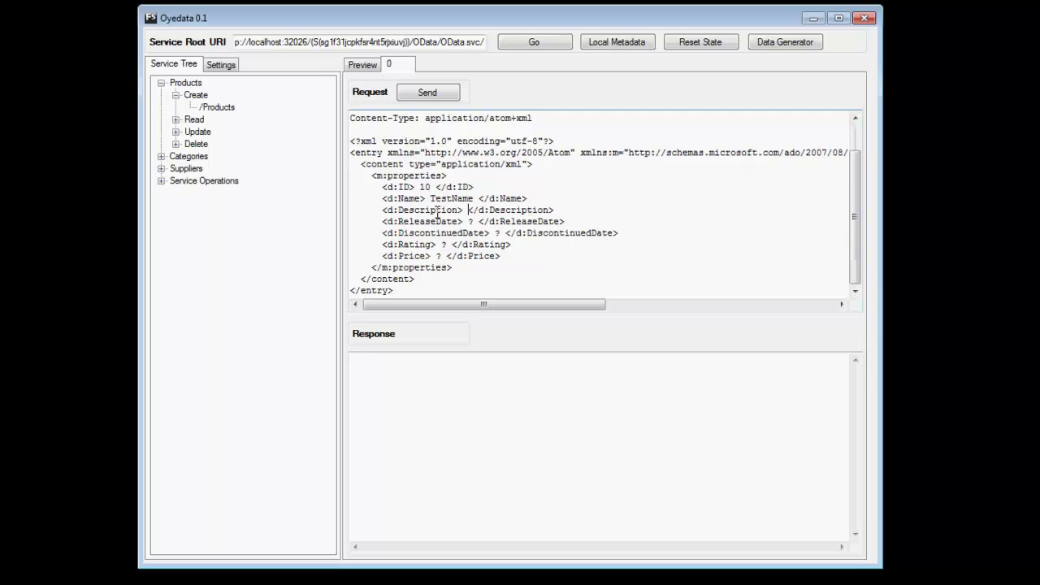
{"action": "type", "text": "esc"}
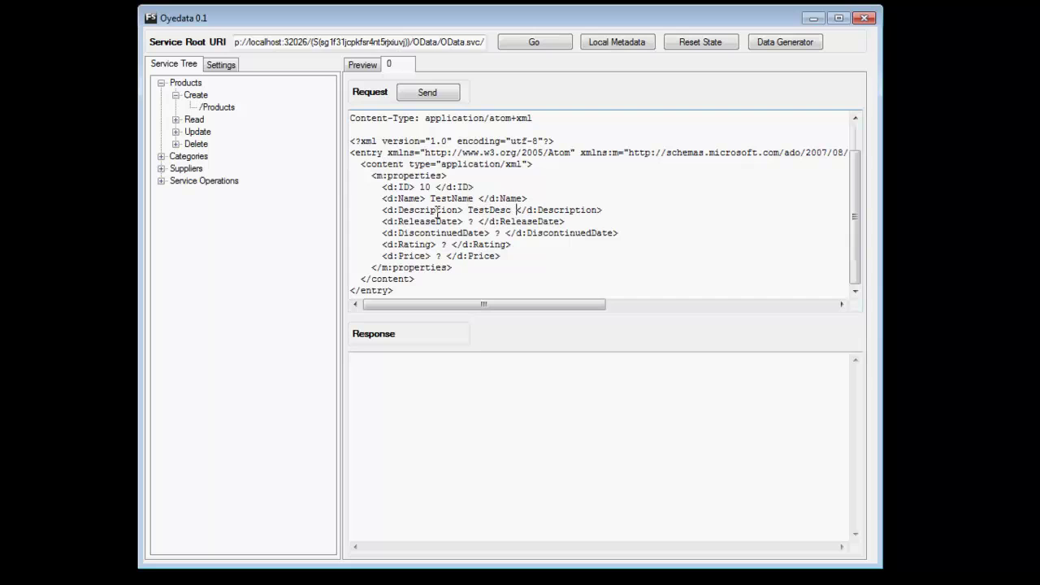
Step: Go to the ReleaseDate placeholder, and check the property's Edm.DateTime type in the XML preview by highlighting it
{"action": "key", "text": "Down"}
{"action": "key", "text": "Left"}
{"action": "key", "text": "Left"}
{"action": "key", "text": "Left"}
{"action": "key", "text": "Left"}
{"action": "key", "text": "Left"}
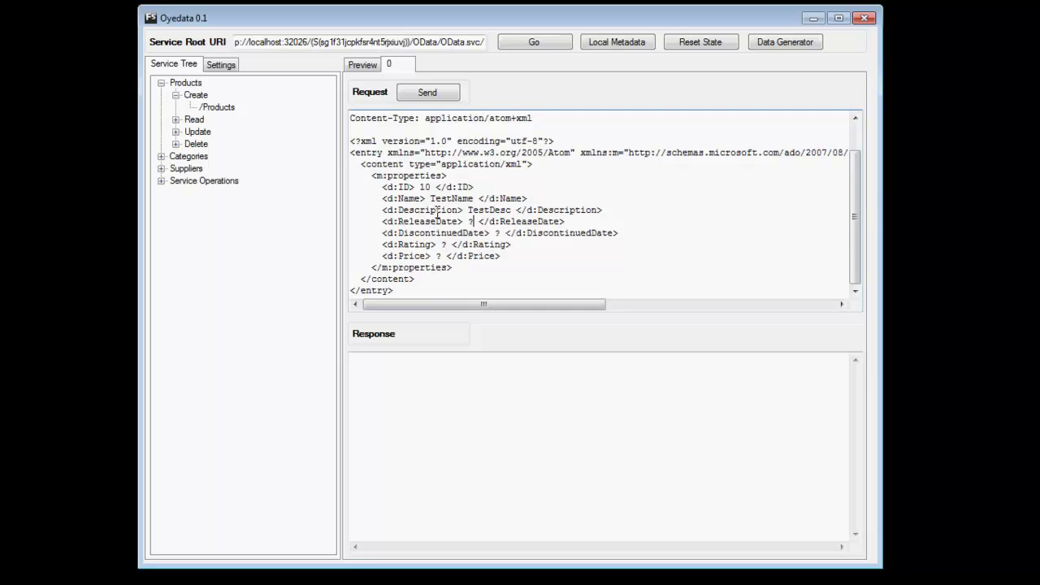
{"action": "left_click", "coordinate": [363, 65]}
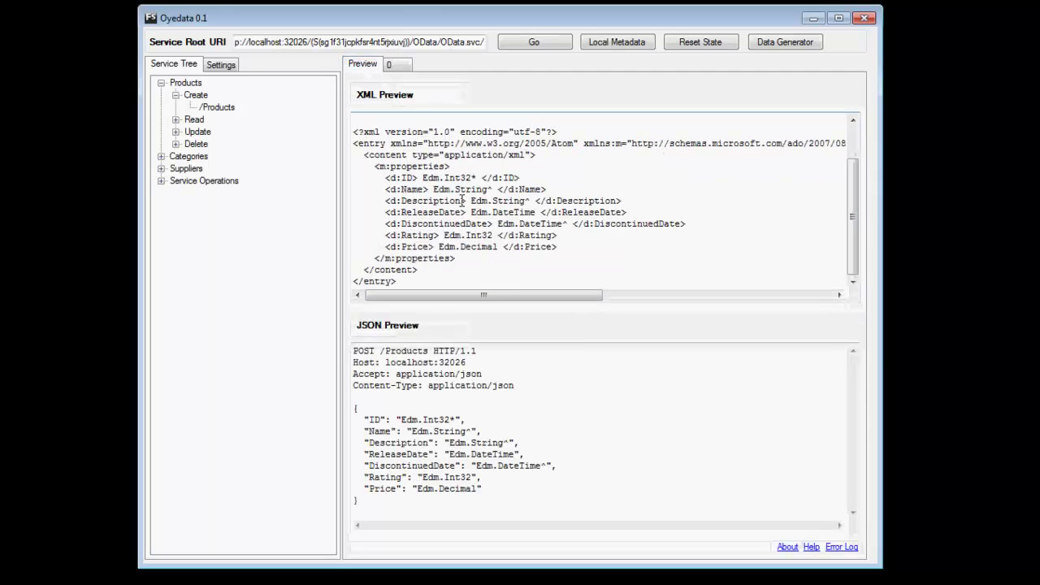
{"action": "left_click_drag", "start_coordinate": [467, 212], "coordinate": [541, 213]}
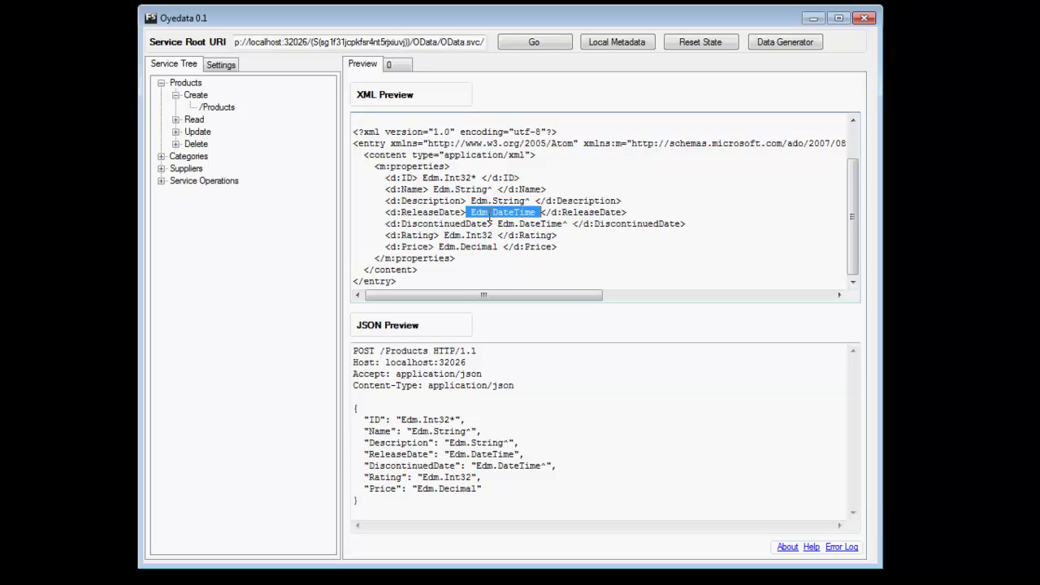
Step: Generate one Edm.DateTime value with the Data Generator and copy it
{"action": "left_click", "coordinate": [803, 43]}
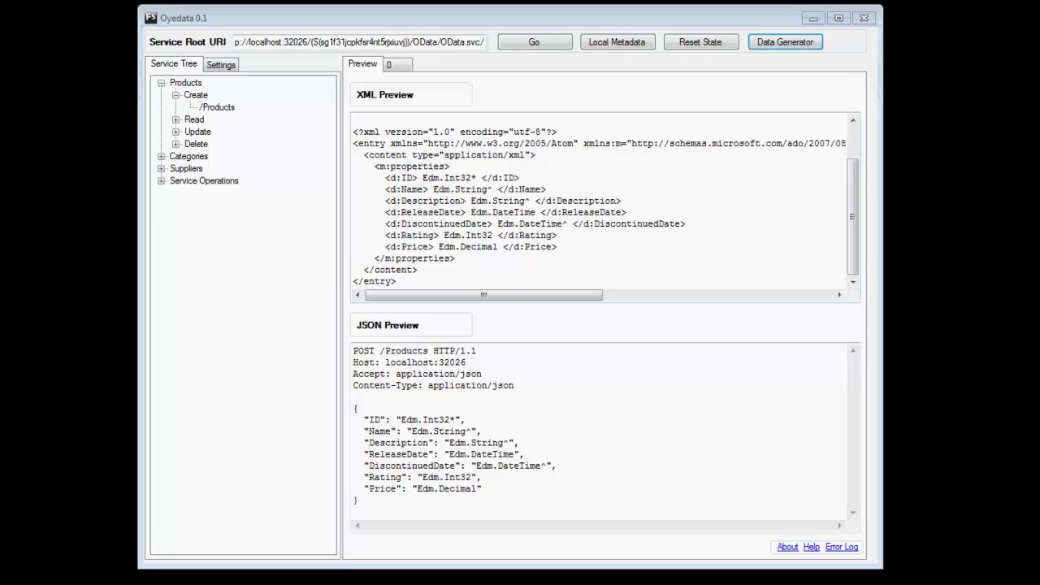
{"action": "left_click_drag", "start_coordinate": [902, 199], "coordinate": [612, 278]}
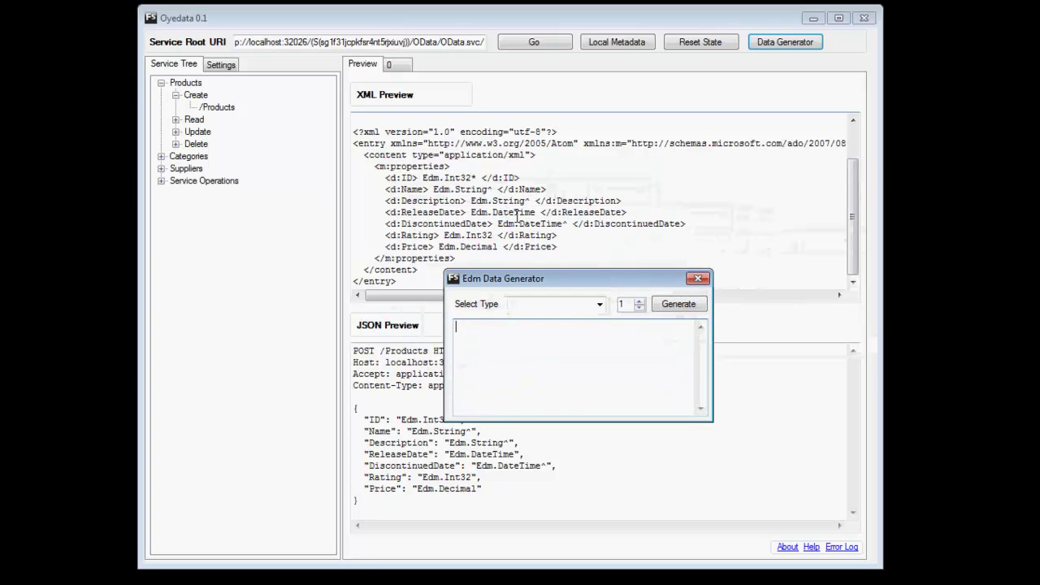
{"action": "left_click", "coordinate": [600, 303]}
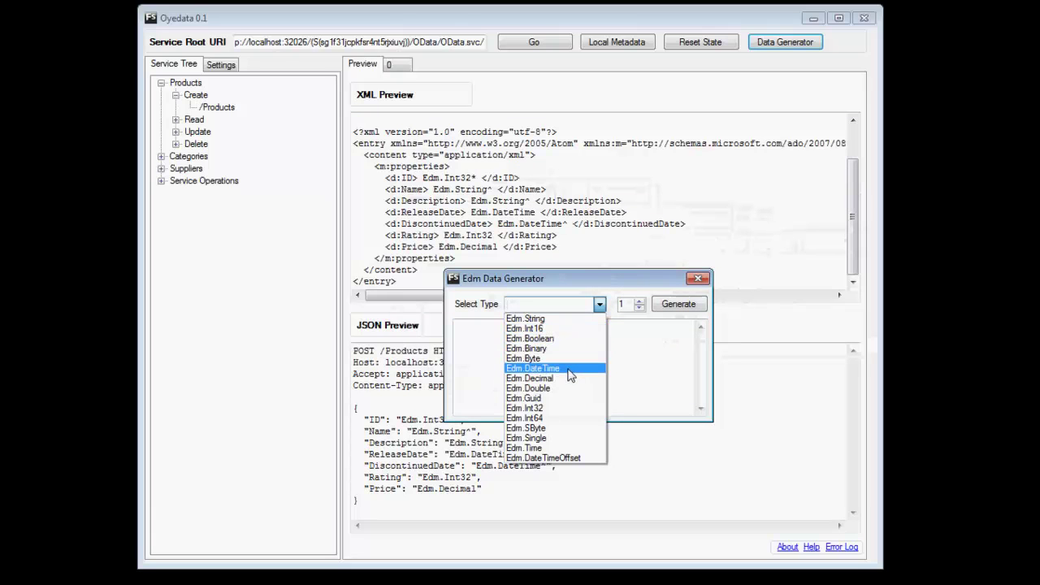
{"action": "left_click", "coordinate": [536, 368]}
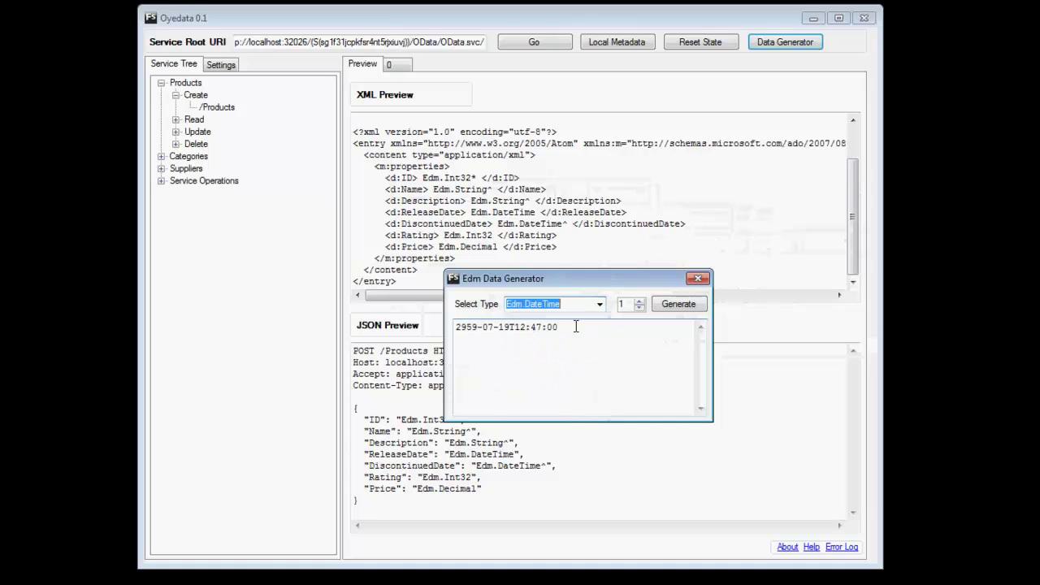
{"action": "left_click_drag", "start_coordinate": [575, 326], "coordinate": [451, 322]}
{"action": "key", "text": "ctrl+c"}
Step: Replace the create request's ReleaseDate placeholder with the copied date-time and change its year to 2012, giving 2012-07-19T12:47:00
{"action": "left_click", "coordinate": [406, 68]}
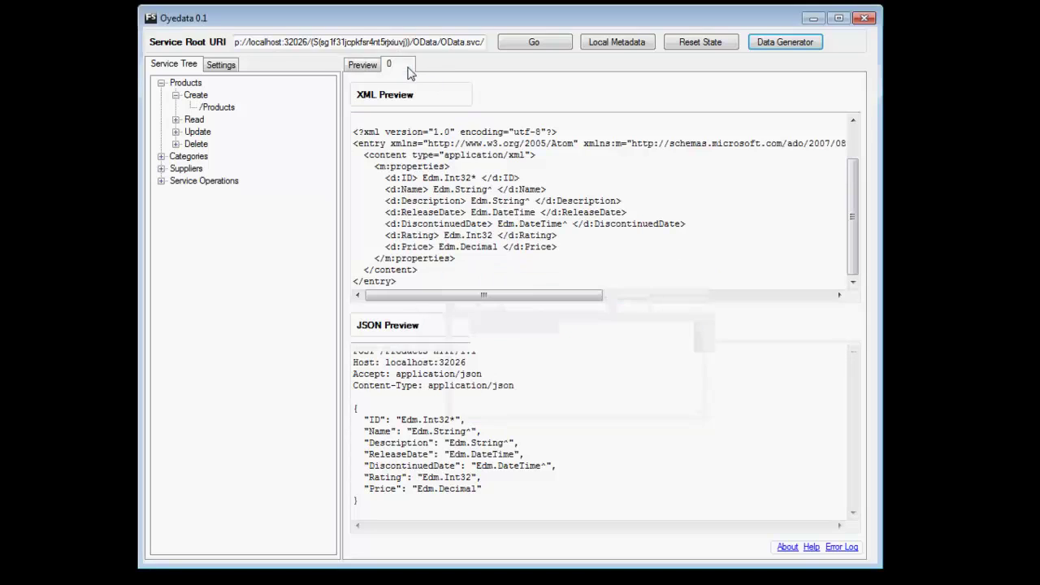
{"action": "left_click", "coordinate": [469, 221]}
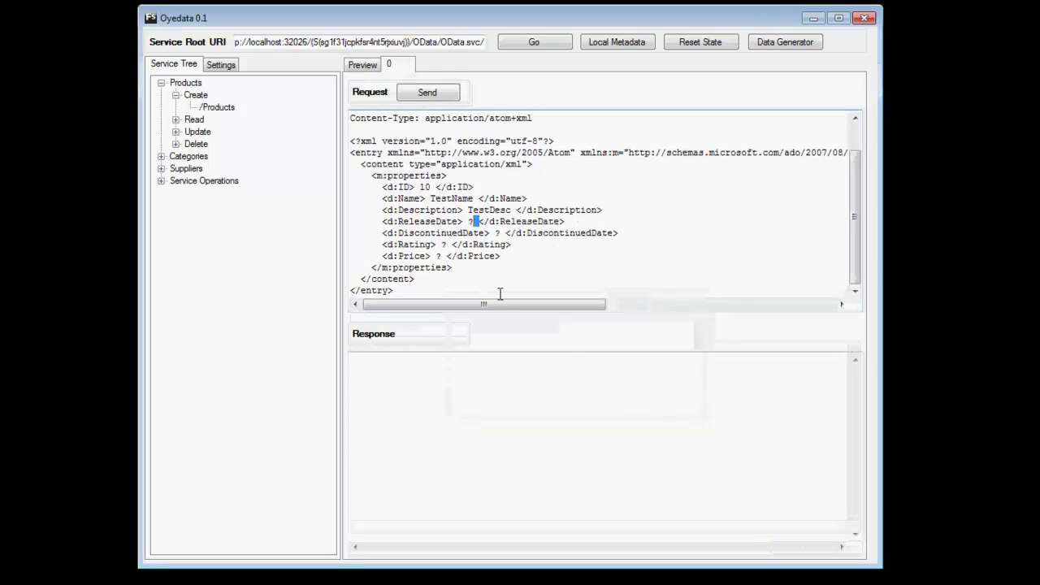
{"action": "key", "text": "Delete"}
{"action": "key", "text": "ctrl+v"}
{"action": "key", "text": "BackSpace"}
{"action": "key", "text": "BackSpace"}
{"action": "key", "text": "BackSpace"}
{"action": "key", "text": "BackSpace"}
{"action": "type", "text": "2012"}
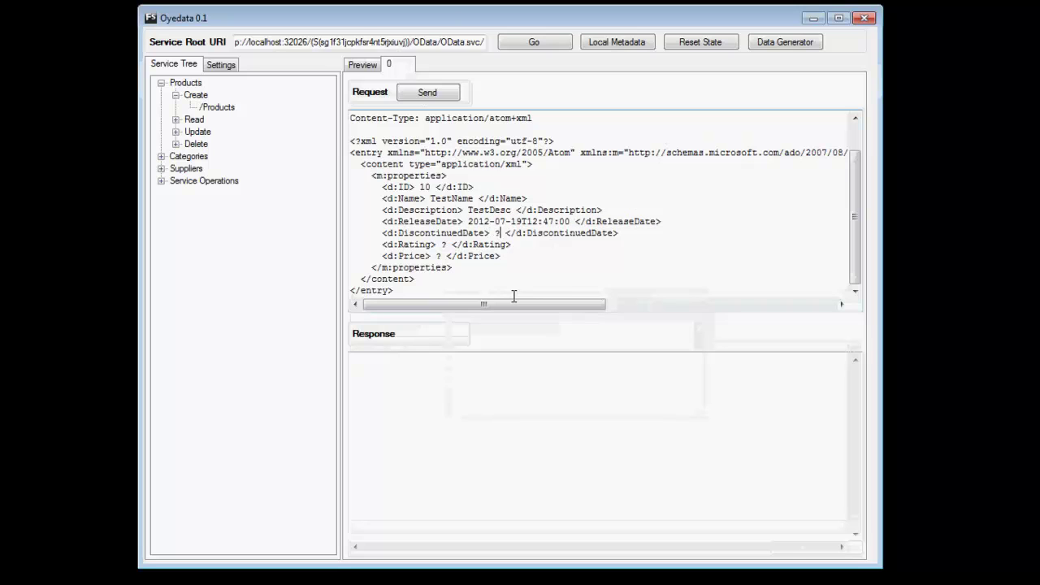
Step: Replace the create request's DiscontinuedDate placeholder with the copied date-time and change its year to 2013, giving 2013-07-19T12:47:00
{"action": "key", "text": "BackSpace"}
{"action": "key", "text": "ctrl+v"}
{"action": "key", "text": "Left"}
{"action": "key", "text": "Left"}
{"action": "key", "text": "Left"}
{"action": "key", "text": "Left"}
{"action": "key", "text": "Left"}
{"action": "key", "text": "Left"}
{"action": "key", "text": "Left"}
{"action": "key", "text": "Left"}
{"action": "key", "text": "Left"}
{"action": "key", "text": "Left"}
{"action": "key", "text": "Left"}
{"action": "key", "text": "Left"}
{"action": "key", "text": "Left"}
{"action": "key", "text": "Left"}
{"action": "key", "text": "Left"}
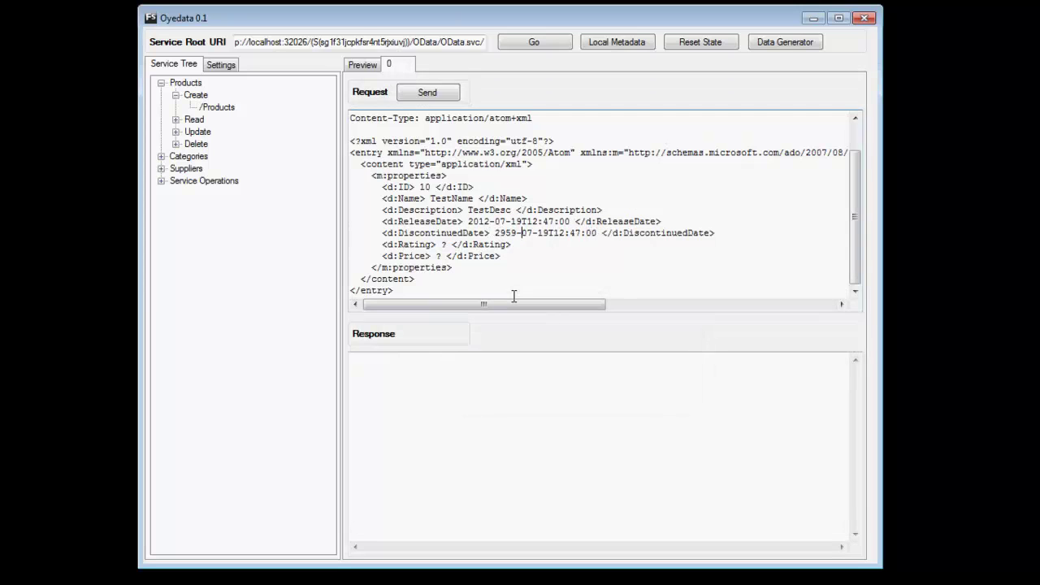
{"action": "key", "text": "BackSpace"}
{"action": "key", "text": "BackSpace"}
{"action": "key", "text": "BackSpace"}
{"action": "type", "text": "013"}
Step: Set the new product's Rating to 2 and Price to 10, and send the create request
{"action": "key", "text": "BackSpace"}
{"action": "type", "text": "2"}
{"action": "key", "text": "BackSpace"}
{"action": "type", "text": "10"}
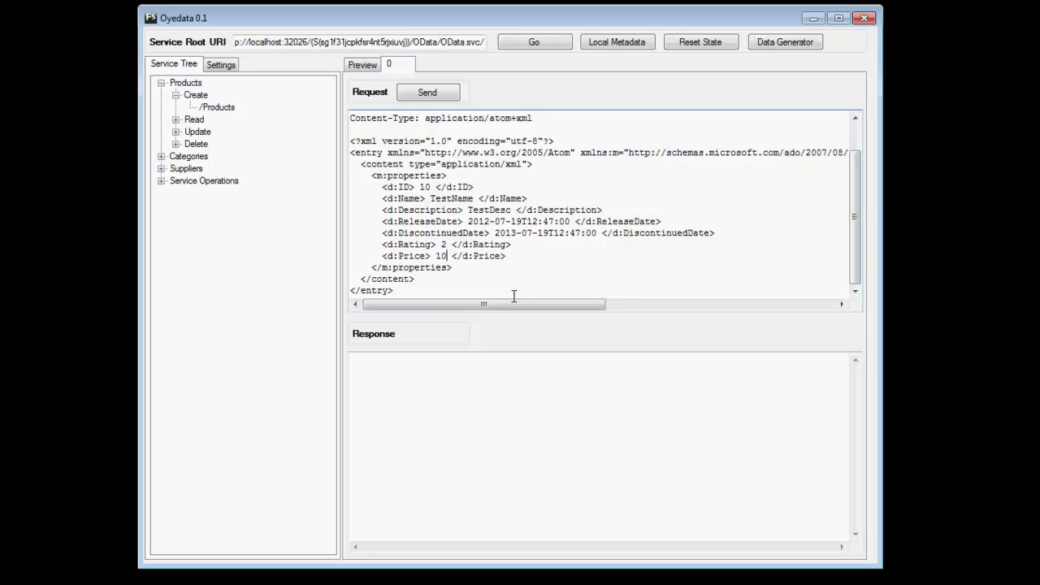
{"action": "left_click", "coordinate": [428, 93]}
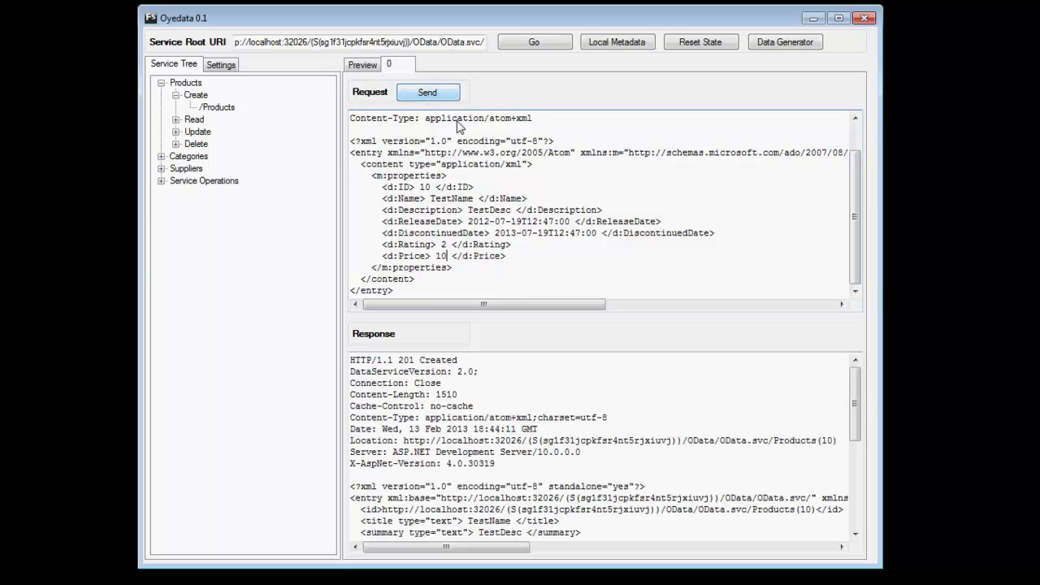
Step: Examine the create response against the request, checking the title, summary, updated date and property values, and highlight the new product's ID
{"action": "left_click", "coordinate": [497, 396]}
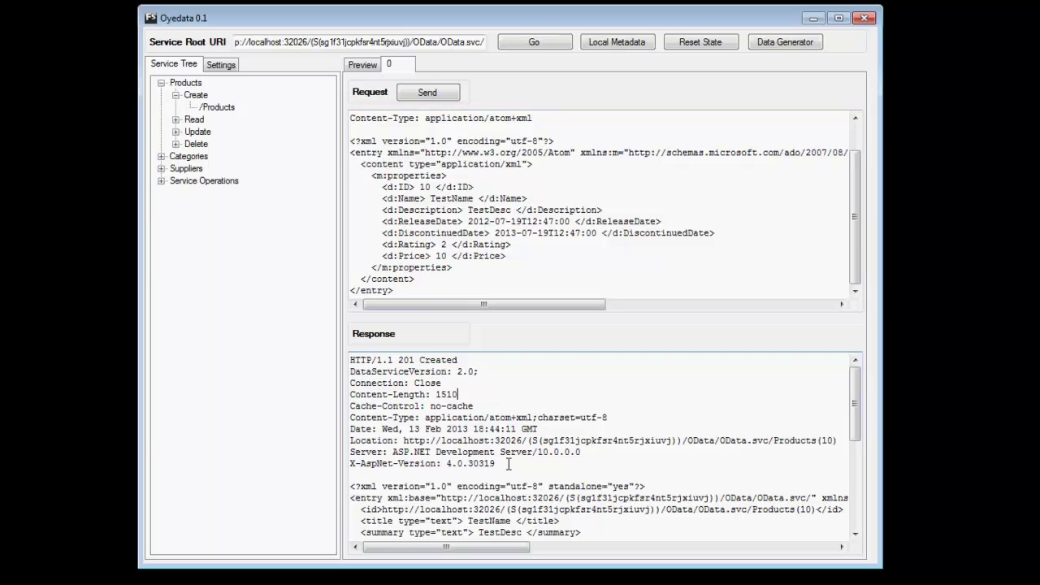
{"action": "scroll", "coordinate": [508, 463], "scroll_direction": "down", "scroll_amount": 1}
{"action": "scroll", "coordinate": [509, 463], "scroll_direction": "down", "scroll_amount": 1}
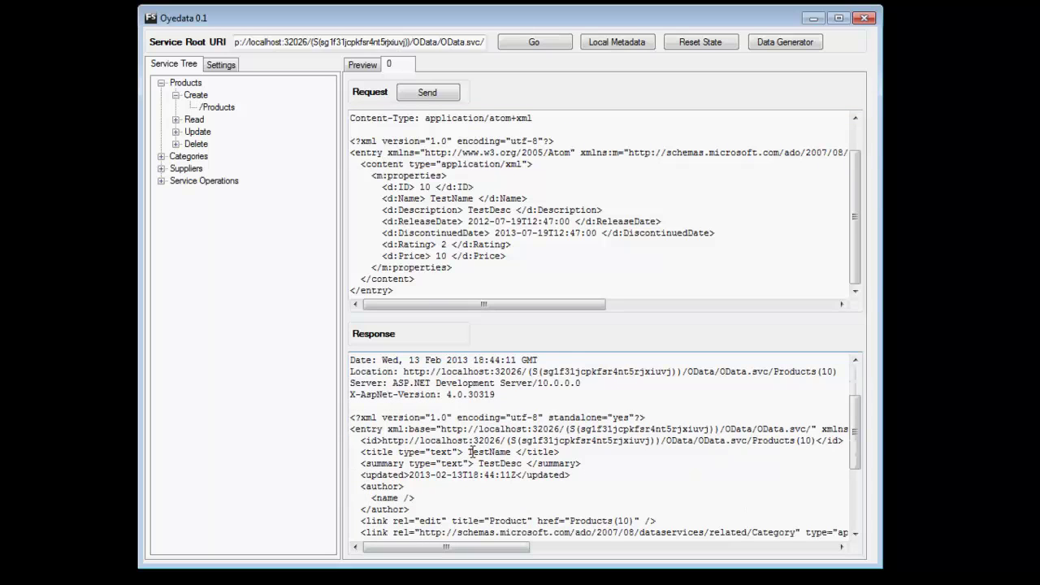
{"action": "double_click", "coordinate": [479, 452]}
{"action": "left_click_drag", "start_coordinate": [480, 474], "coordinate": [501, 463]}
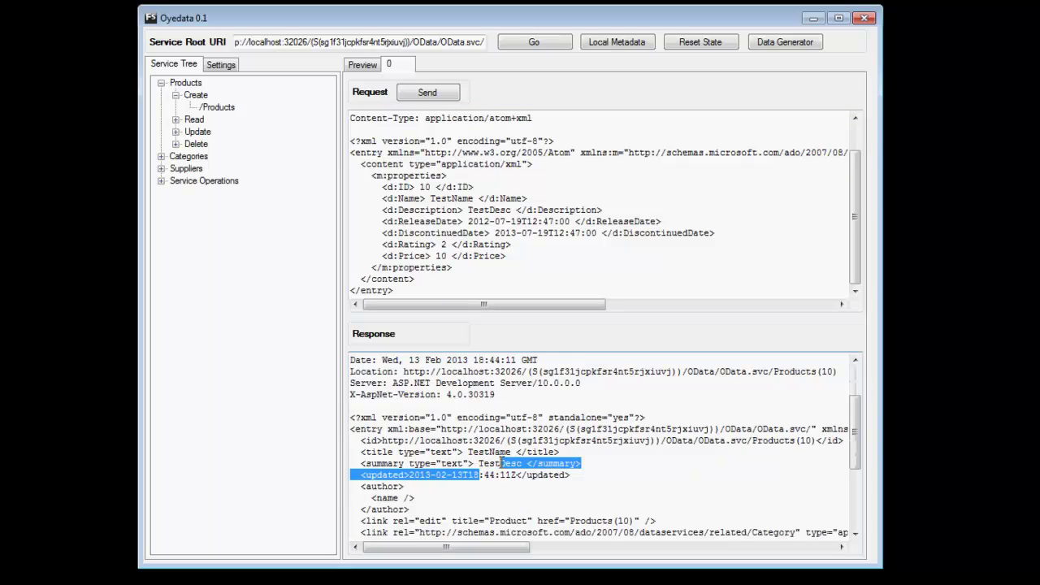
{"action": "left_click", "coordinate": [475, 473]}
{"action": "left_click_drag", "start_coordinate": [419, 474], "coordinate": [472, 475]}
{"action": "scroll", "coordinate": [474, 475], "scroll_direction": "down", "scroll_amount": 4}
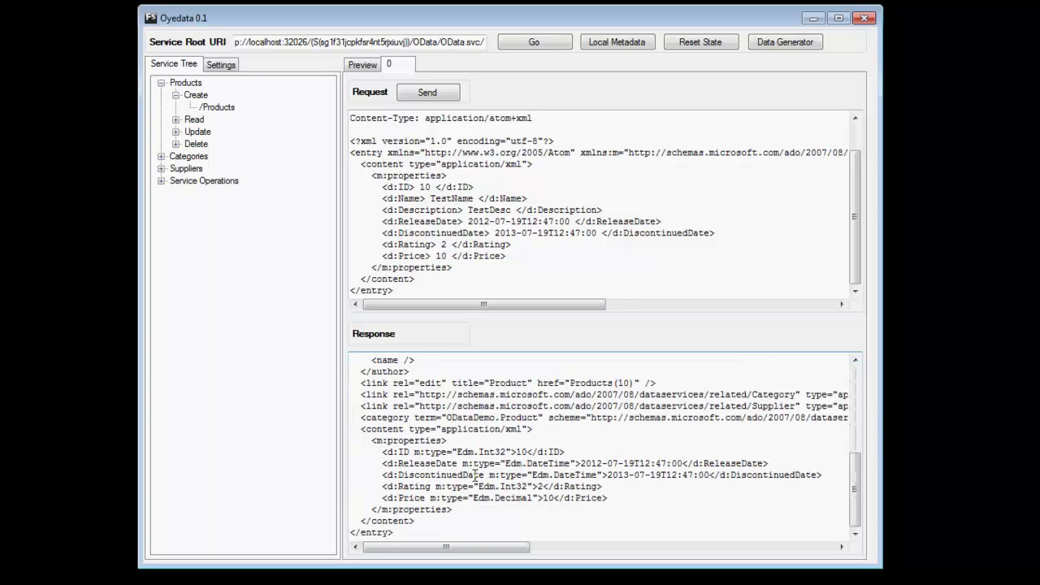
{"action": "left_click", "coordinate": [475, 244]}
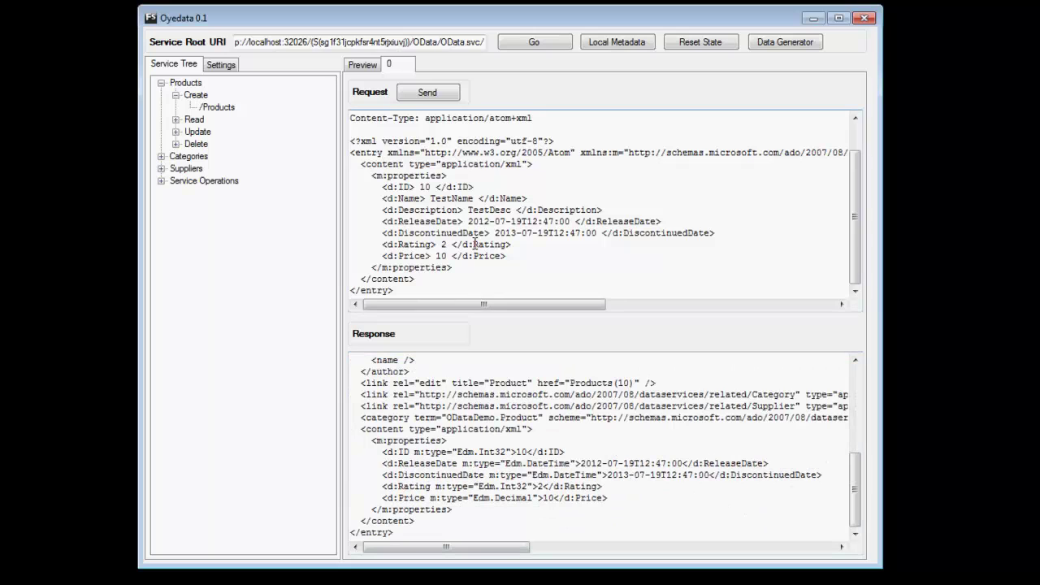
{"action": "scroll", "coordinate": [475, 244], "scroll_direction": "up", "scroll_amount": 1}
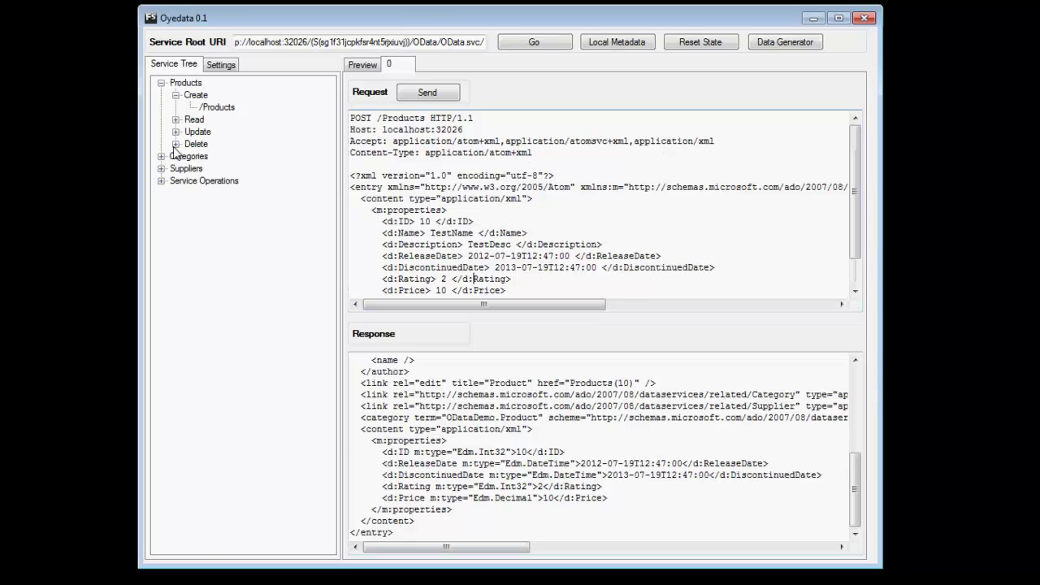
{"action": "left_click", "coordinate": [478, 451]}
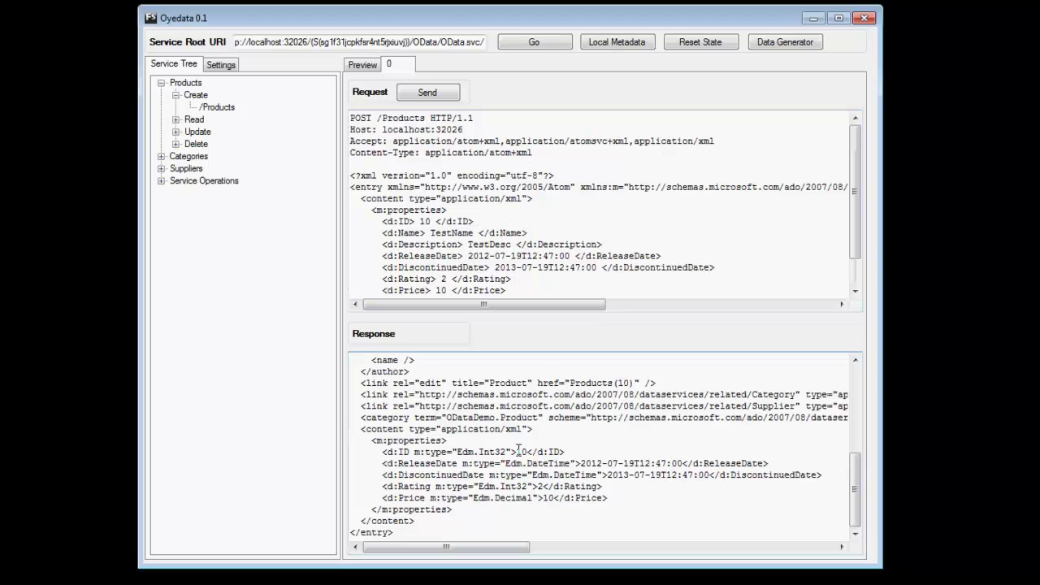
{"action": "left_click_drag", "start_coordinate": [516, 451], "coordinate": [529, 450]}
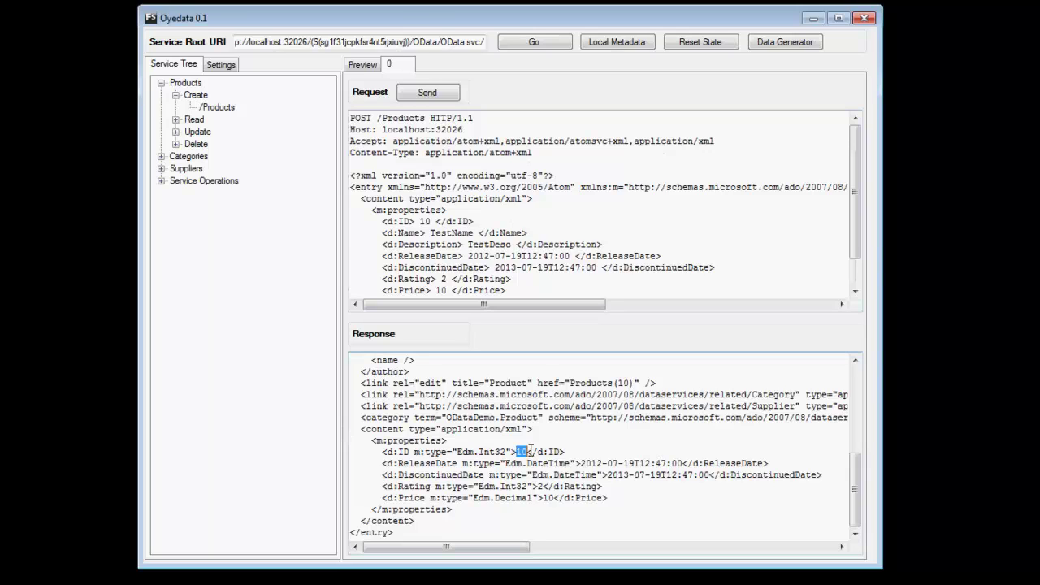
Step: Open the /Products(ID=Edm.Int32) read request, set ID to 10, send it, and review the returned product entry
{"action": "left_click", "coordinate": [176, 120]}
{"action": "double_click", "coordinate": [223, 143]}
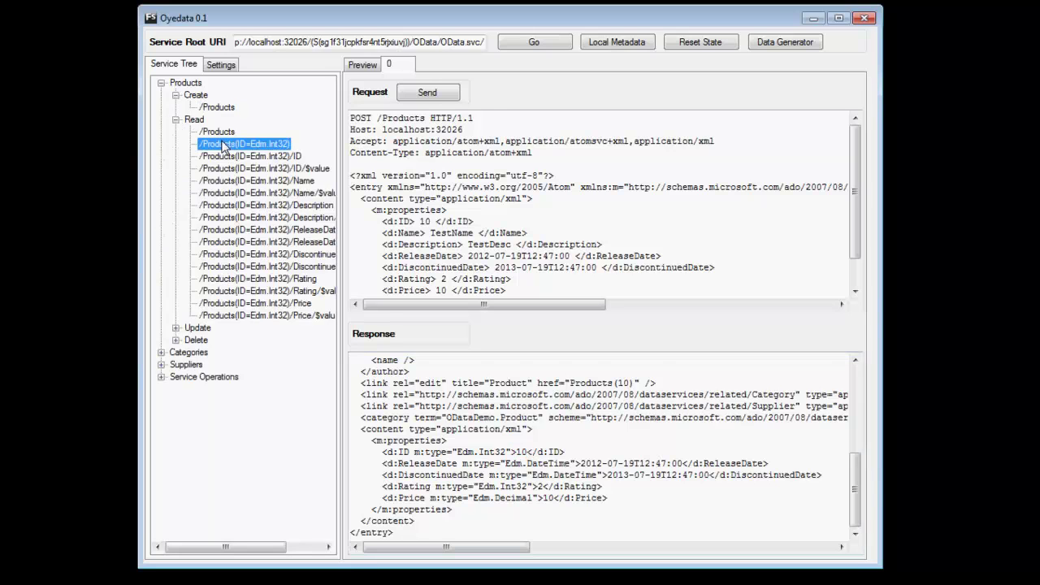
{"action": "double_click", "coordinate": [445, 118]}
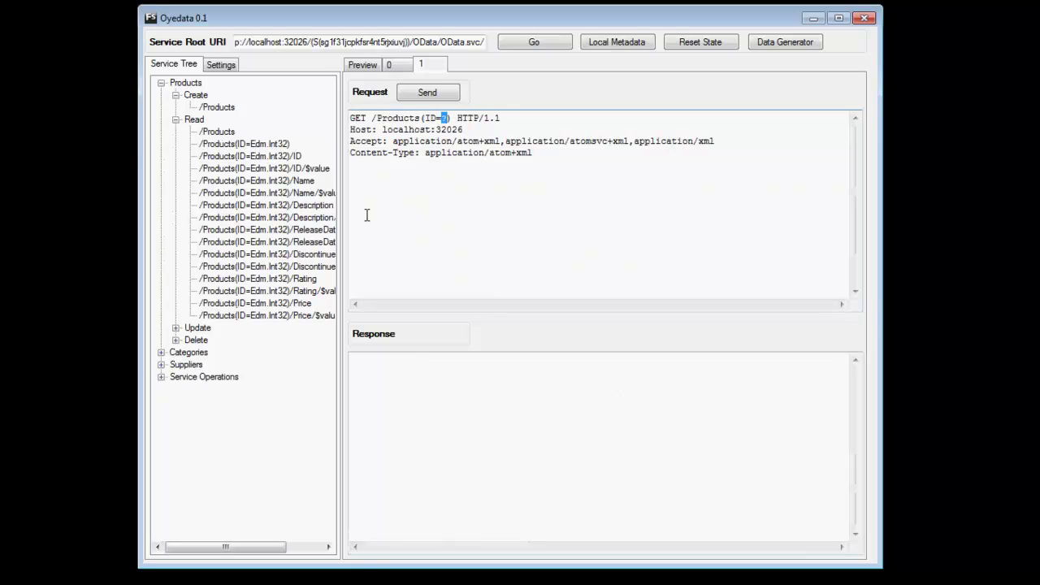
{"action": "type", "text": "10"}
{"action": "left_click", "coordinate": [422, 93]}
{"action": "left_click", "coordinate": [523, 498]}
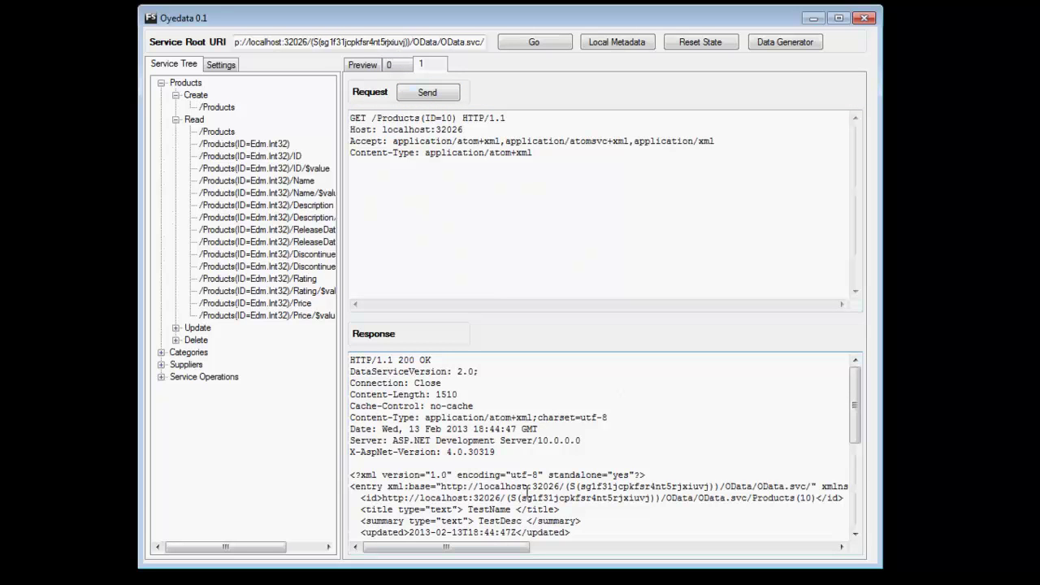
{"action": "scroll", "coordinate": [526, 492], "scroll_direction": "down", "scroll_amount": 2}
{"action": "scroll", "coordinate": [528, 491], "scroll_direction": "down", "scroll_amount": 3}
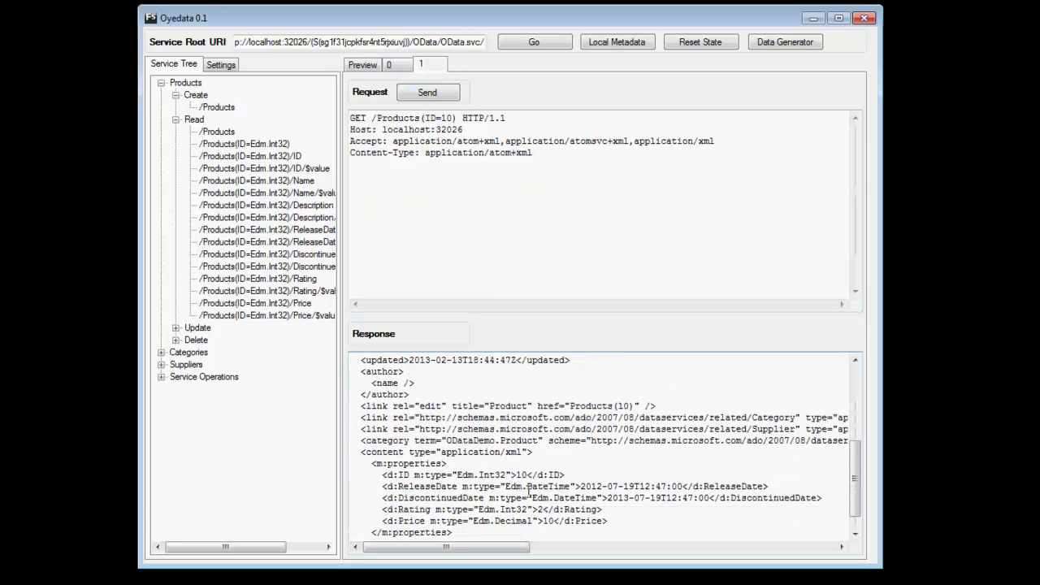
{"action": "scroll", "coordinate": [540, 476], "scroll_direction": "up", "scroll_amount": 2}
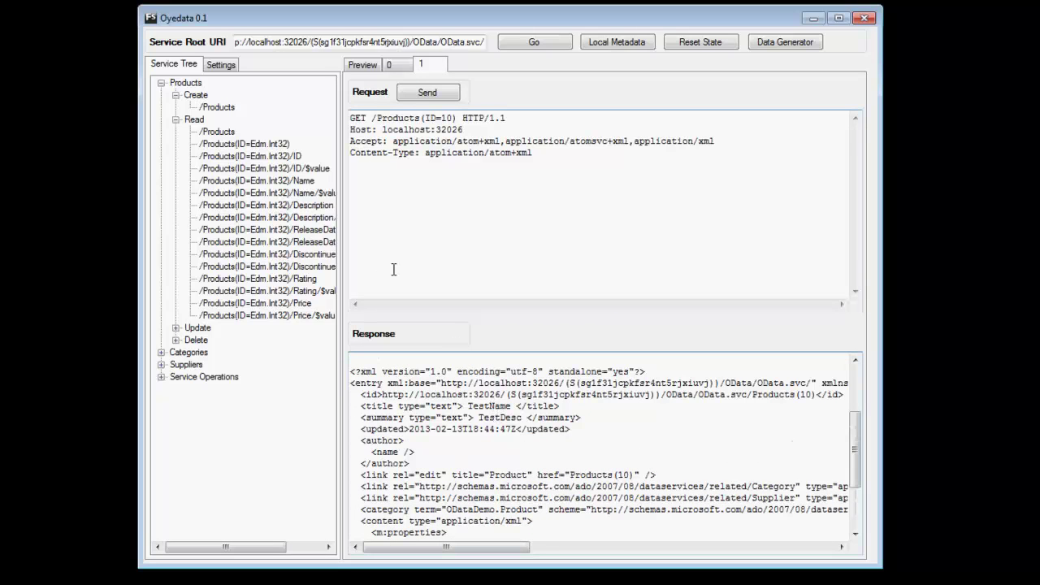
Step: Send a /Products(ID=Edm.Int32) delete request for ID 10, and resend the earlier read request for product 10 to check the deletion
{"action": "left_click", "coordinate": [175, 341]}
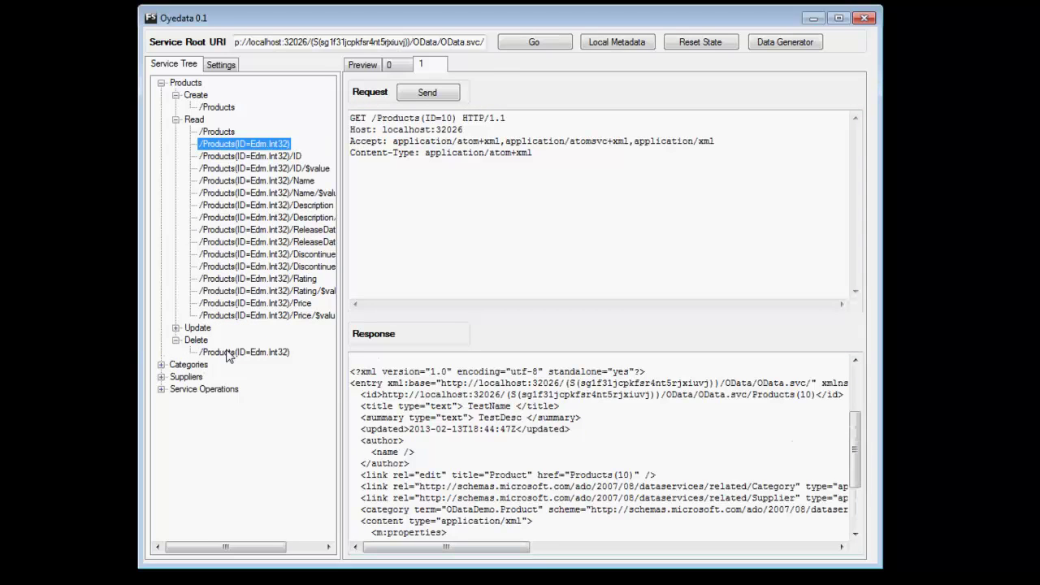
{"action": "double_click", "coordinate": [228, 352]}
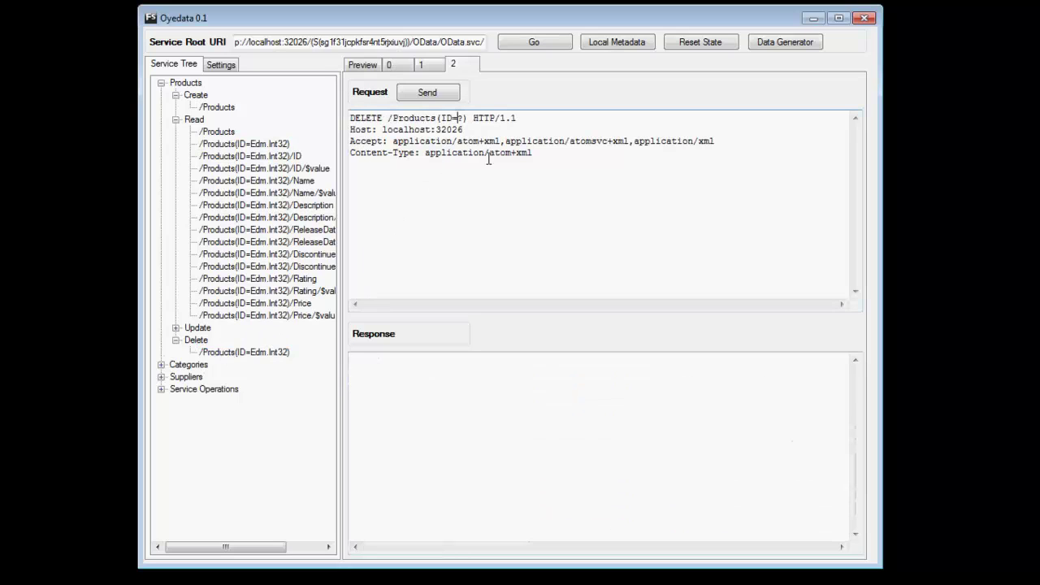
{"action": "key", "text": "BackSpace"}
{"action": "type", "text": "10"}
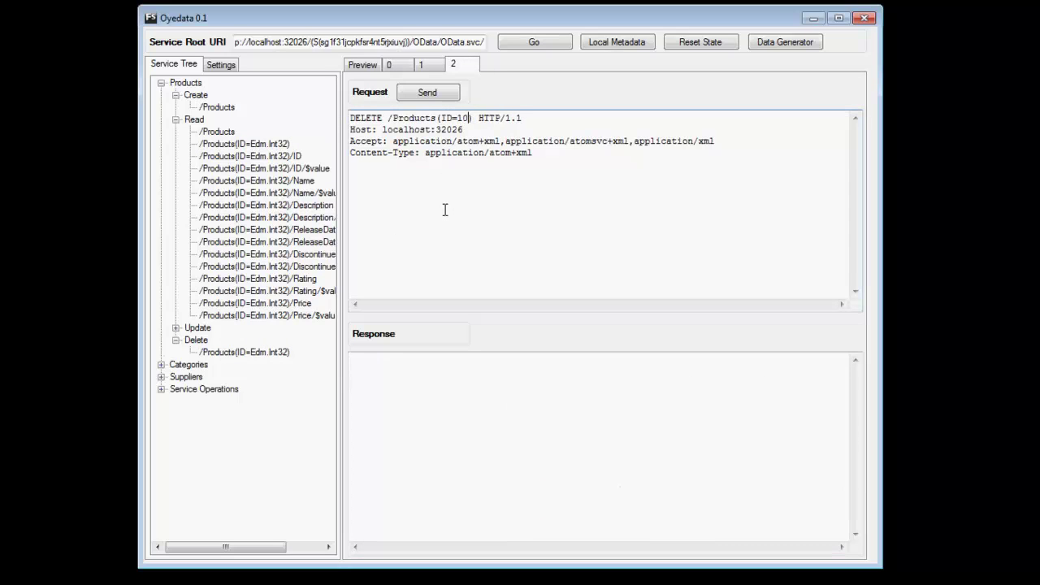
{"action": "left_click", "coordinate": [423, 96]}
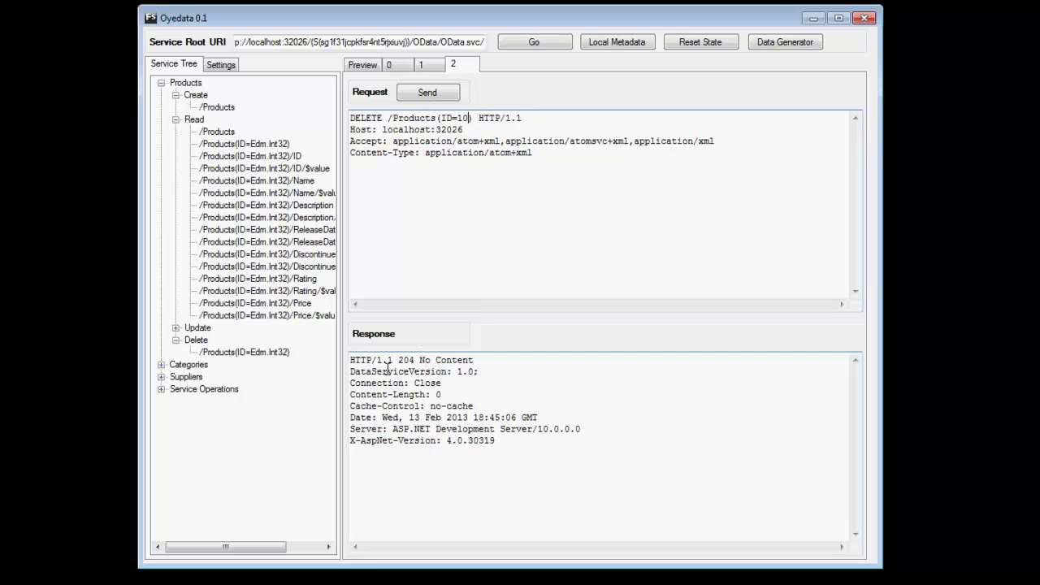
{"action": "left_click", "coordinate": [428, 71]}
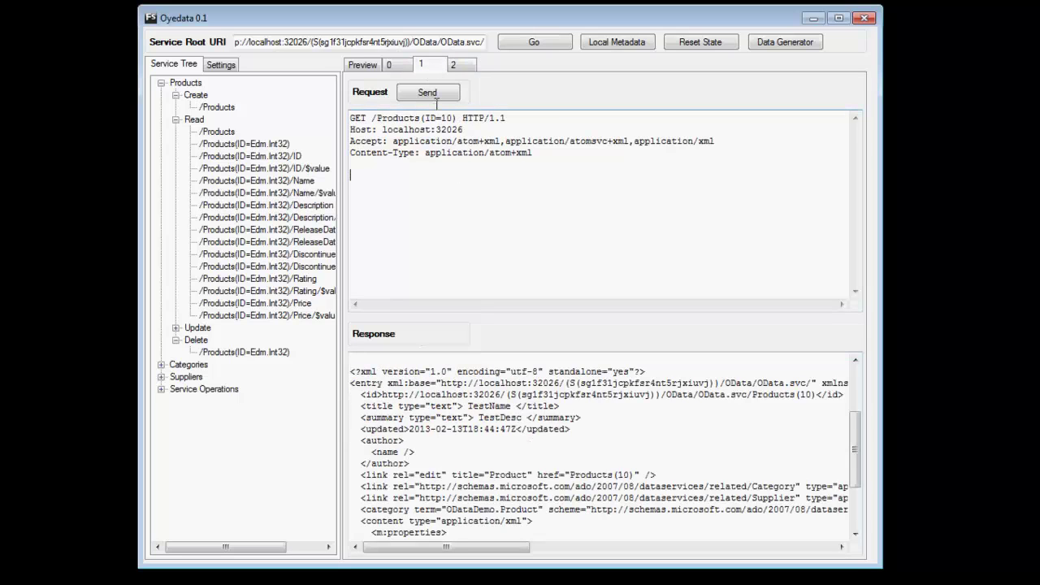
{"action": "left_click", "coordinate": [433, 98]}
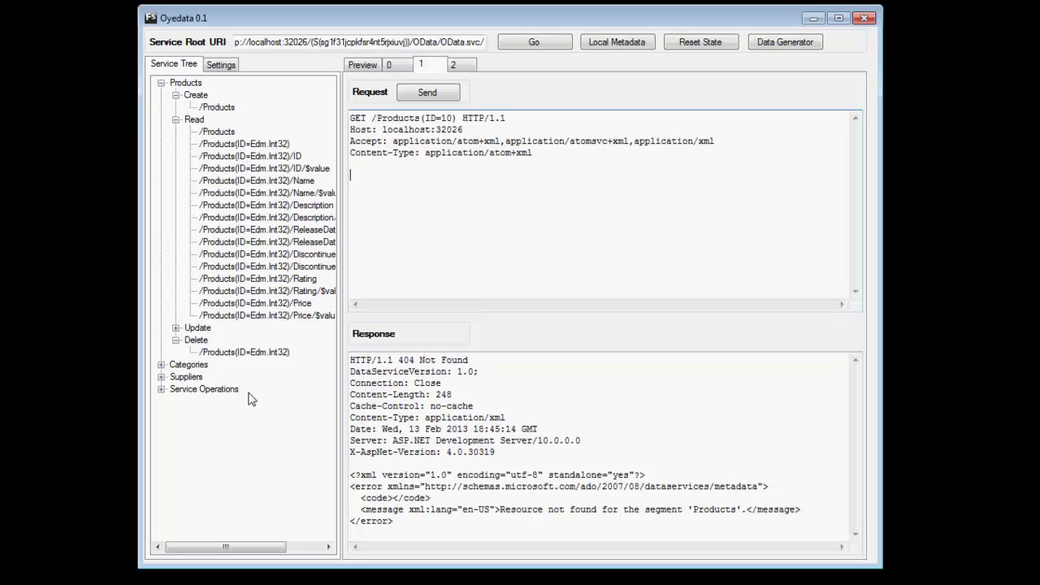
Step: Open the GetProductsByRating service operation request, set rating to 3, and send it
{"action": "left_click", "coordinate": [161, 390]}
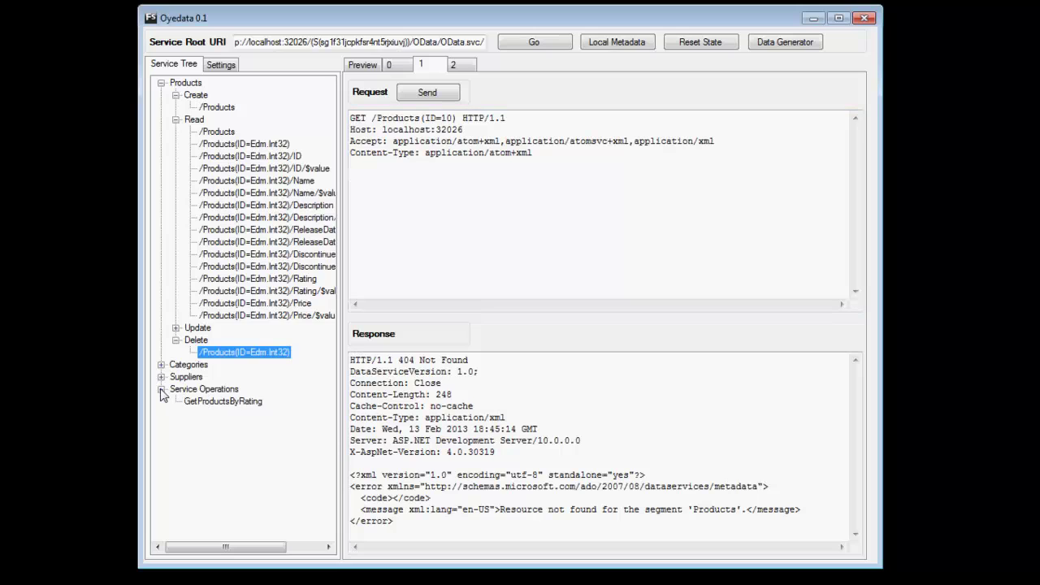
{"action": "double_click", "coordinate": [213, 401]}
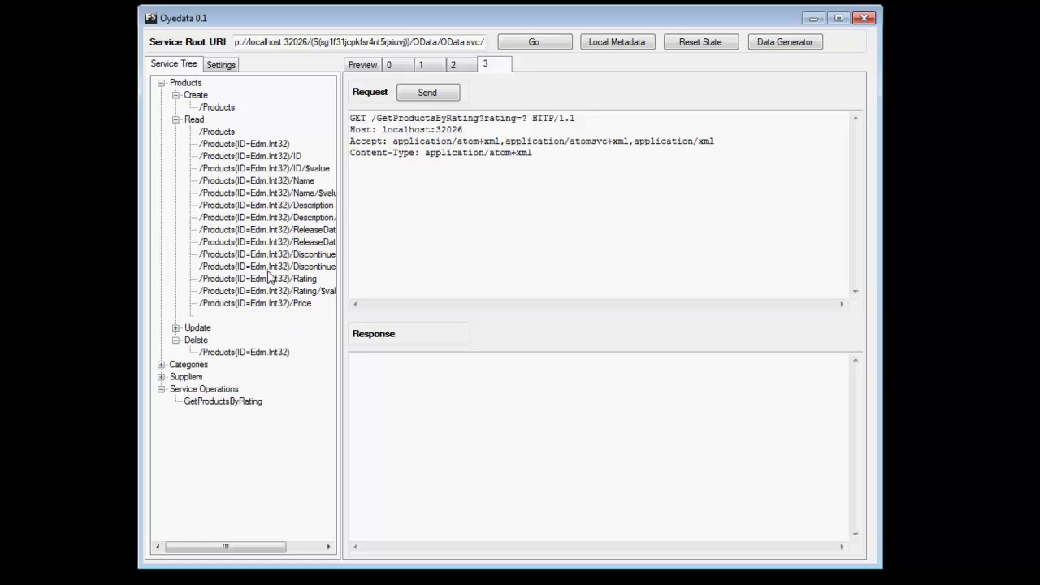
{"action": "double_click", "coordinate": [524, 118]}
{"action": "type", "text": "1"}
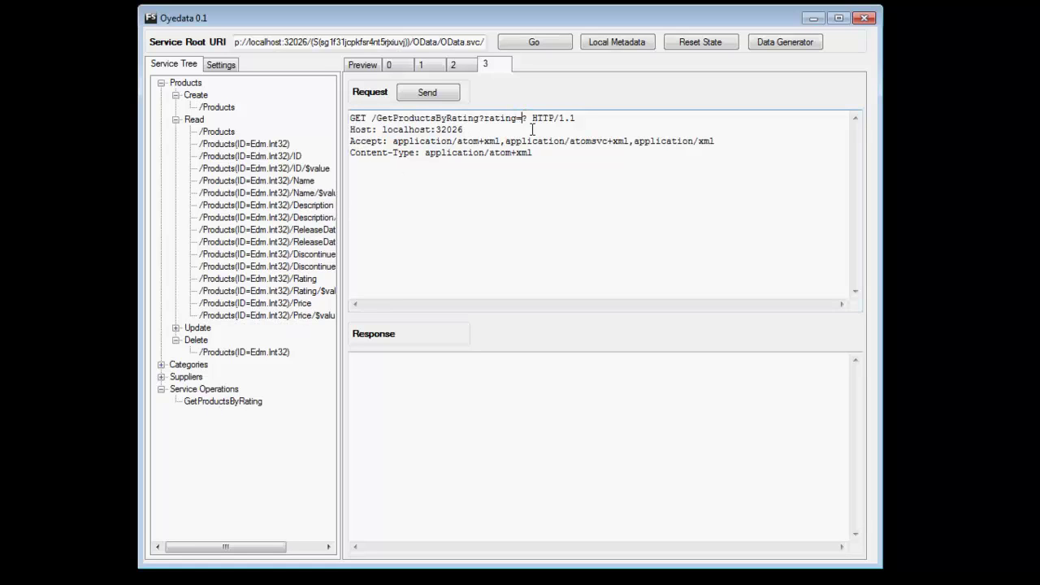
{"action": "key", "text": "Delete"}
{"action": "type", "text": "3"}
{"action": "left_click", "coordinate": [439, 94]}
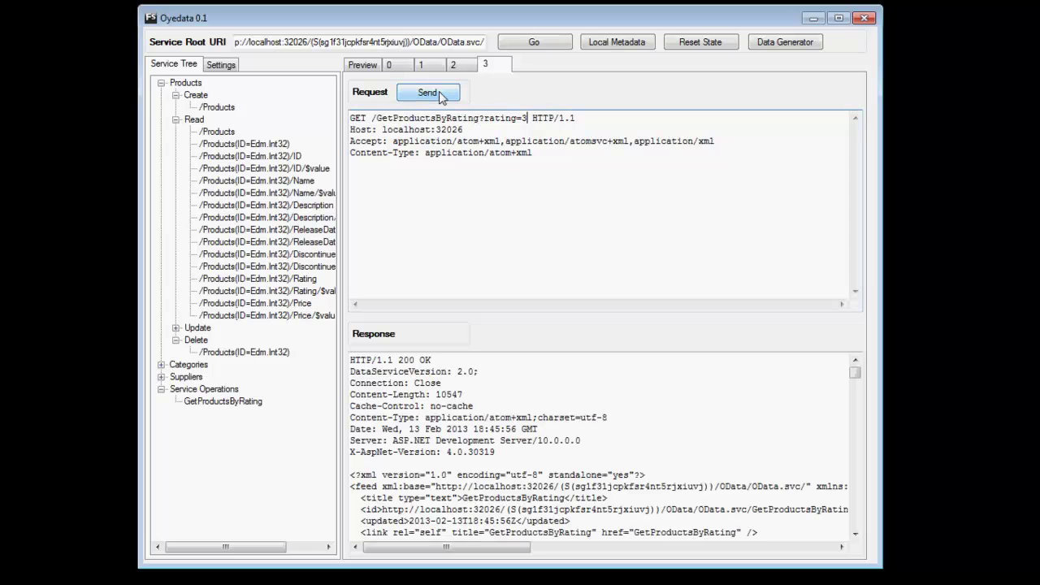
Step: Examine the product entries and their ratings in the GetProductsByRating response
{"action": "left_click", "coordinate": [438, 402]}
{"action": "scroll", "coordinate": [443, 470], "scroll_direction": "down", "scroll_amount": 3}
{"action": "scroll", "coordinate": [442, 469], "scroll_direction": "down", "scroll_amount": 10}
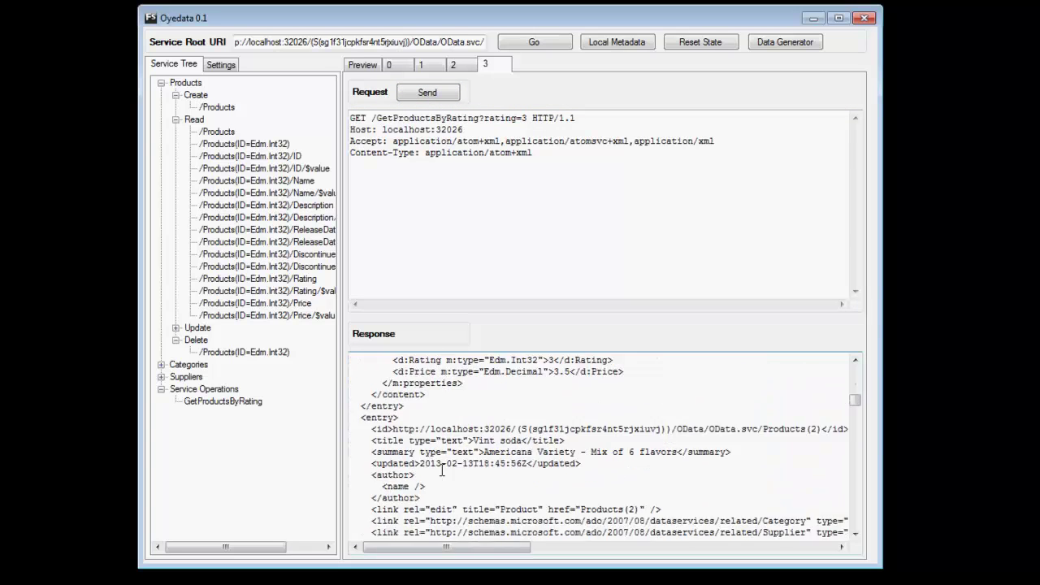
{"action": "scroll", "coordinate": [442, 469], "scroll_direction": "down", "scroll_amount": 2}
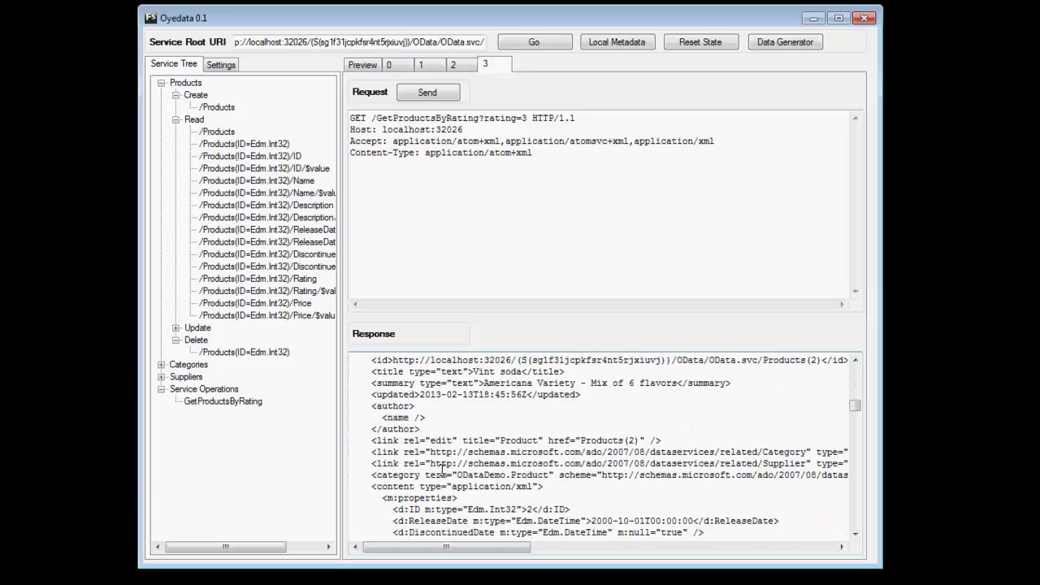
{"action": "scroll", "coordinate": [442, 470], "scroll_direction": "down", "scroll_amount": 1}
{"action": "scroll", "coordinate": [443, 469], "scroll_direction": "up", "scroll_amount": 8}
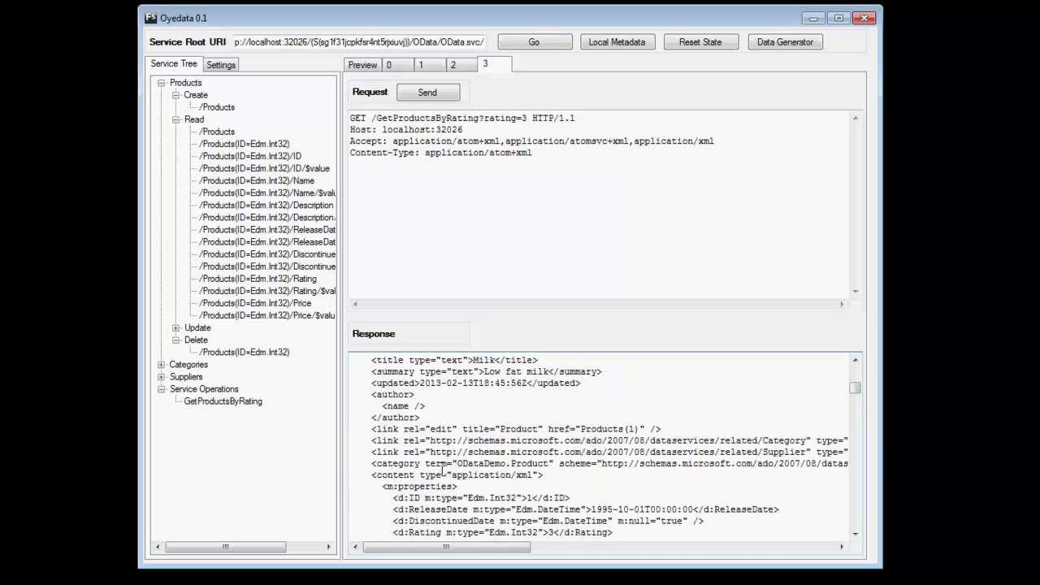
{"action": "scroll", "coordinate": [442, 469], "scroll_direction": "up", "scroll_amount": 7}
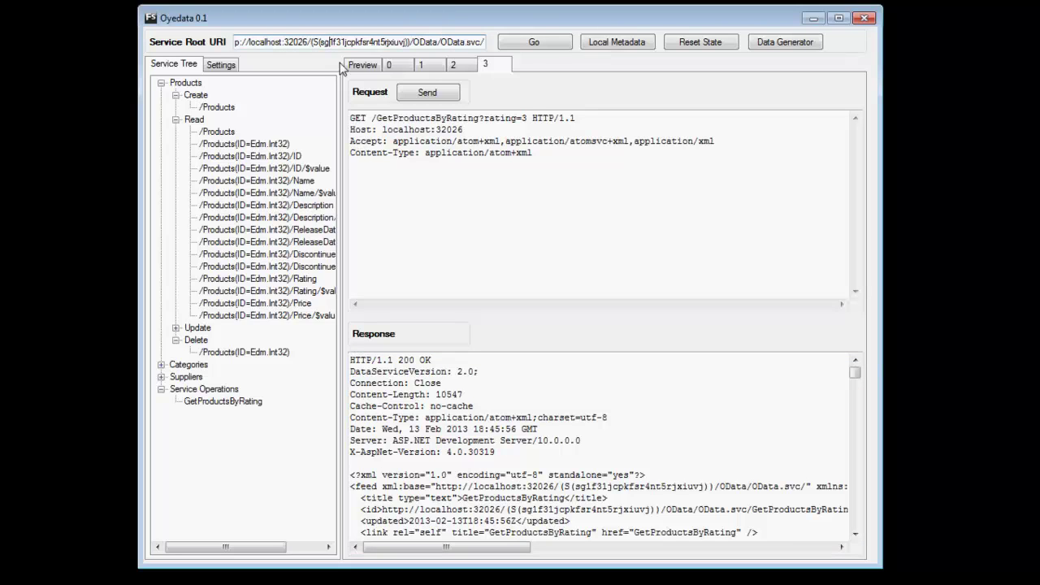
Step: Load the service tree from the local metadata file Northwind--Metadata
{"action": "left_click", "coordinate": [636, 41]}
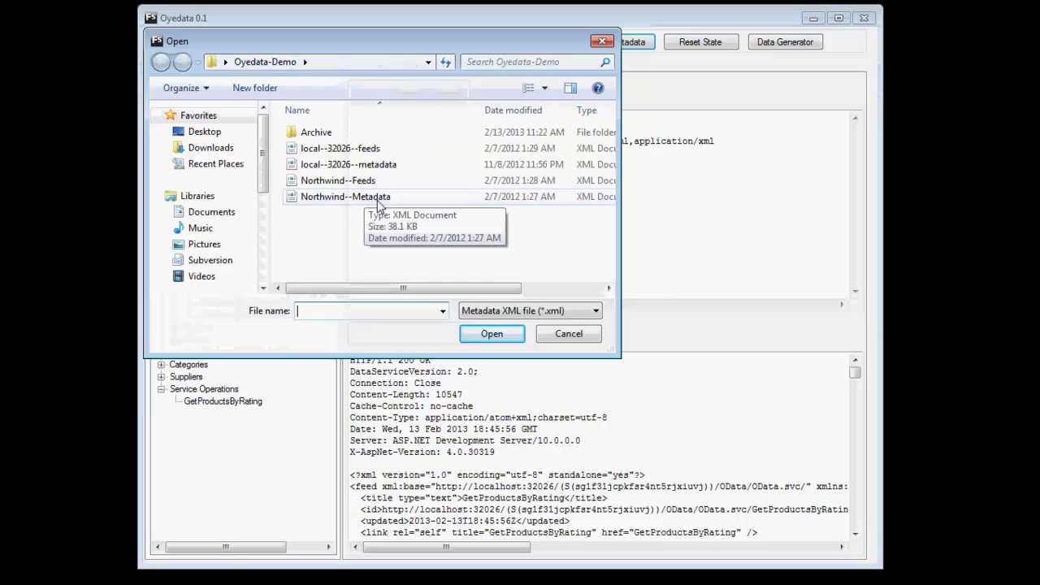
{"action": "left_click", "coordinate": [381, 203]}
{"action": "double_click", "coordinate": [381, 203]}
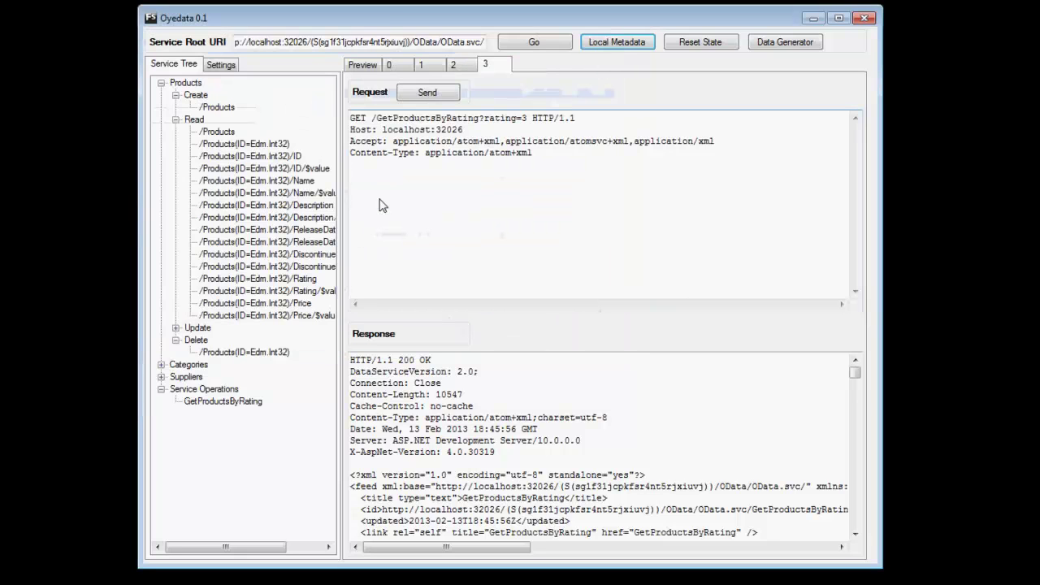
{"action": "left_click", "coordinate": [557, 47]}
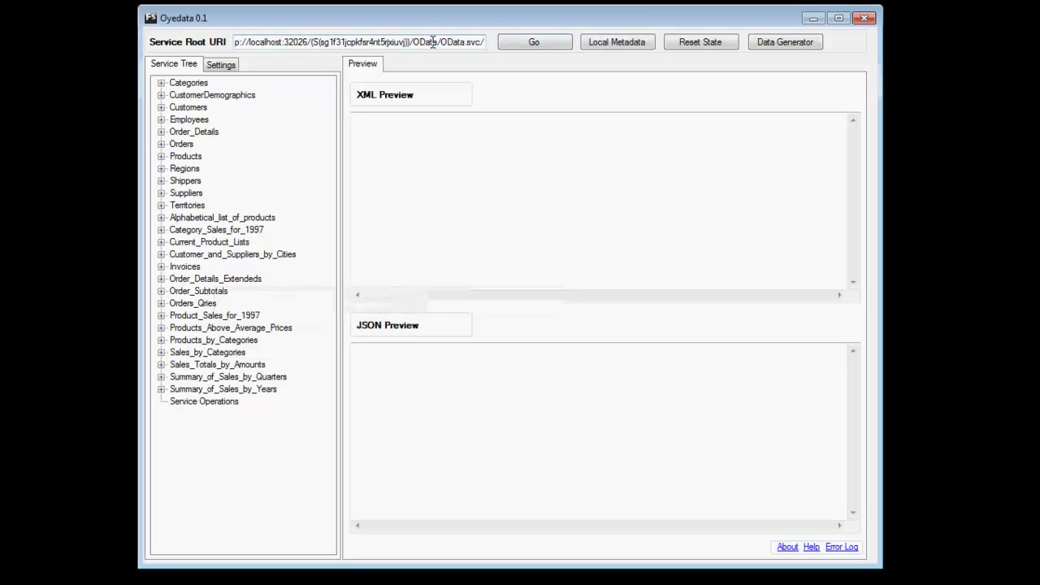
Step: Check the beginning of the Service Root URI, and open the web proxy and additional HTTP headers settings
{"action": "key", "text": "Home"}
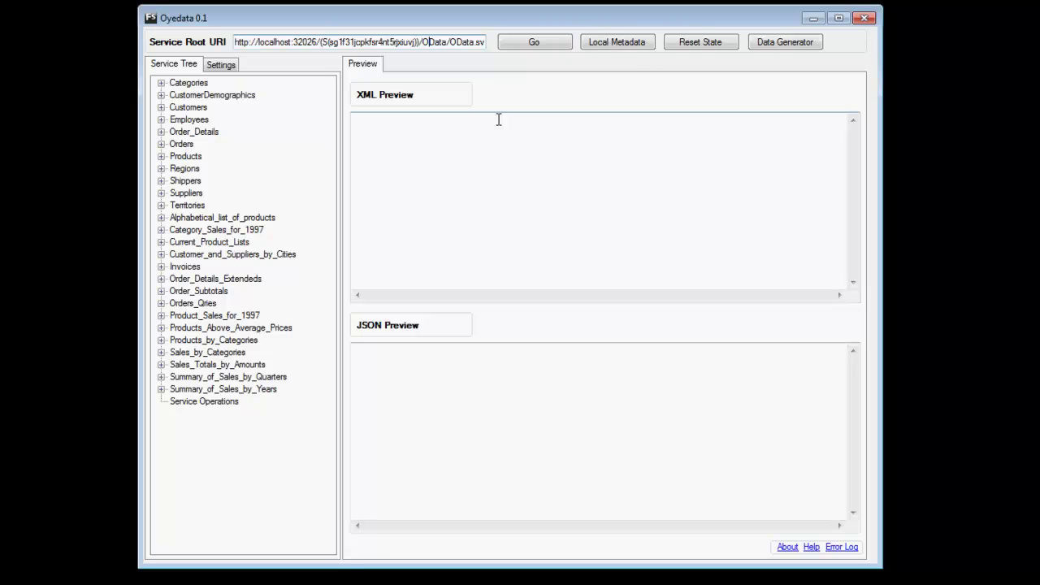
{"action": "left_click", "coordinate": [228, 69]}
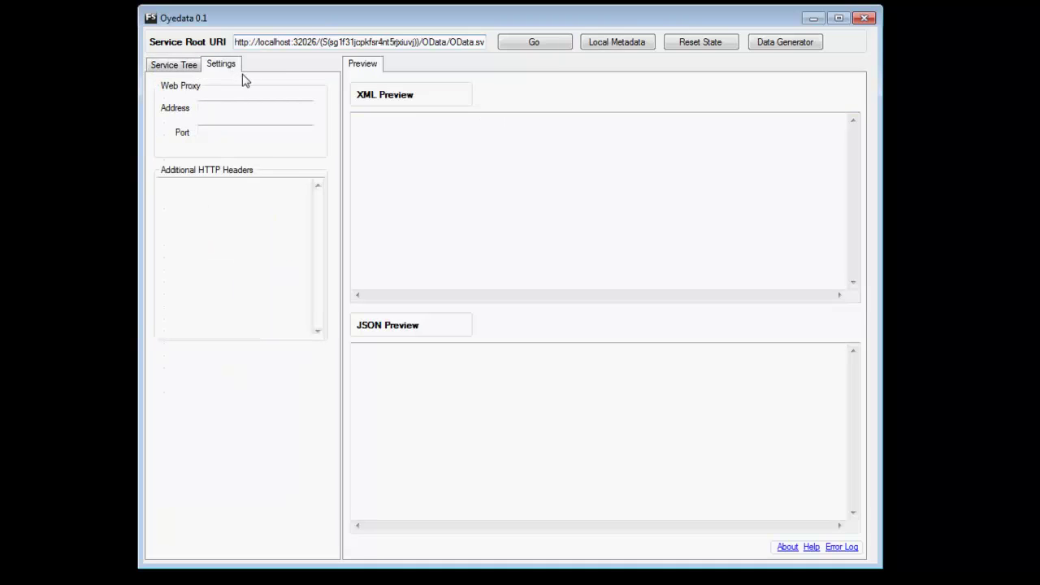
Step: Look over the web proxy address and port fields, and add the additional HTTP header "Cookie: Test"
{"action": "left_click", "coordinate": [234, 107]}
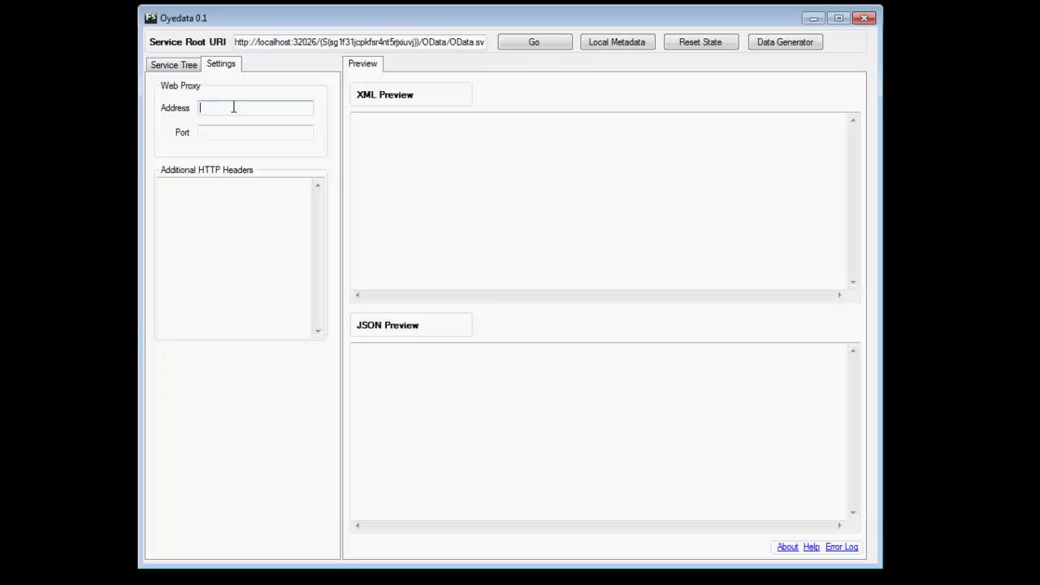
{"action": "left_click", "coordinate": [240, 131]}
{"action": "left_click", "coordinate": [239, 130]}
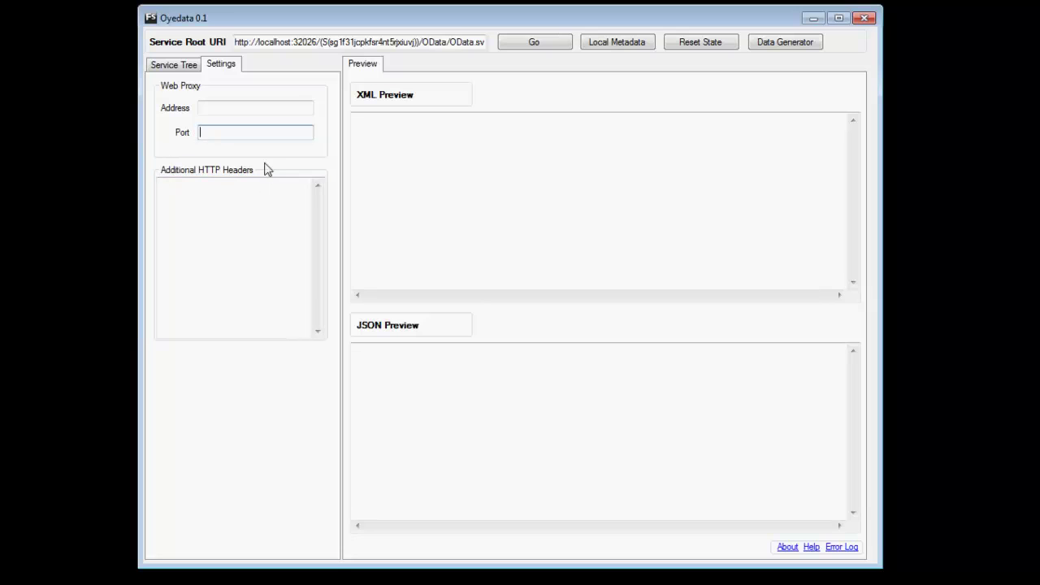
{"action": "left_click", "coordinate": [249, 194]}
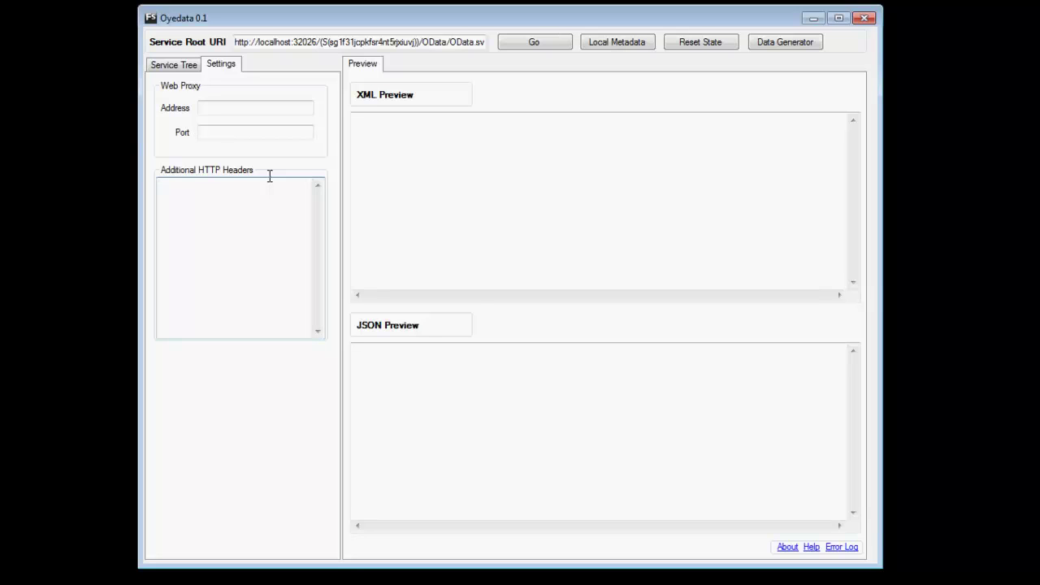
{"action": "type", "text": "Cookie: Test"}
{"action": "left_click_drag", "start_coordinate": [224, 195], "coordinate": [148, 186]}
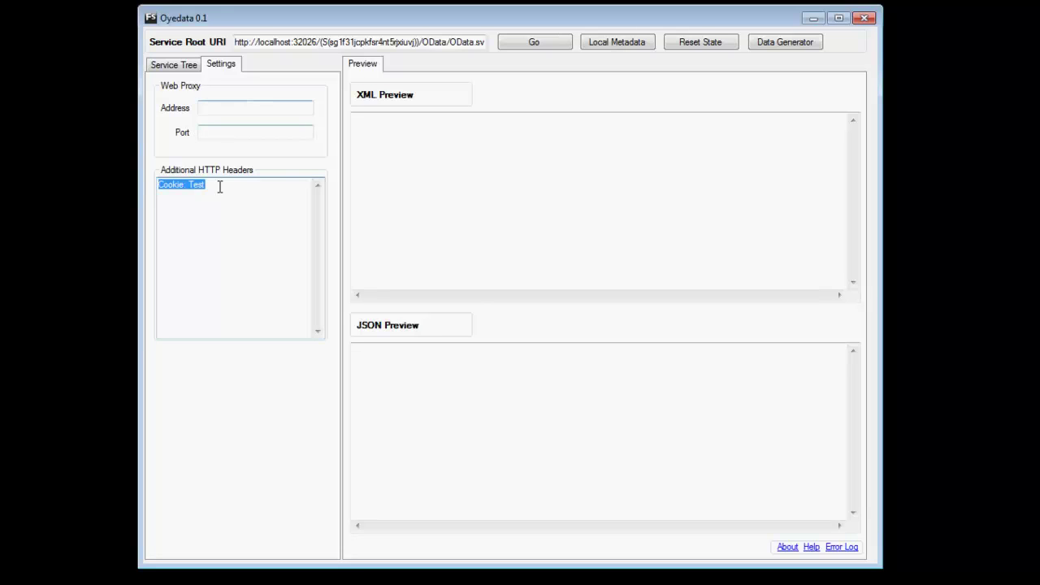
{"action": "left_click", "coordinate": [195, 185]}
{"action": "left_click", "coordinate": [209, 186]}
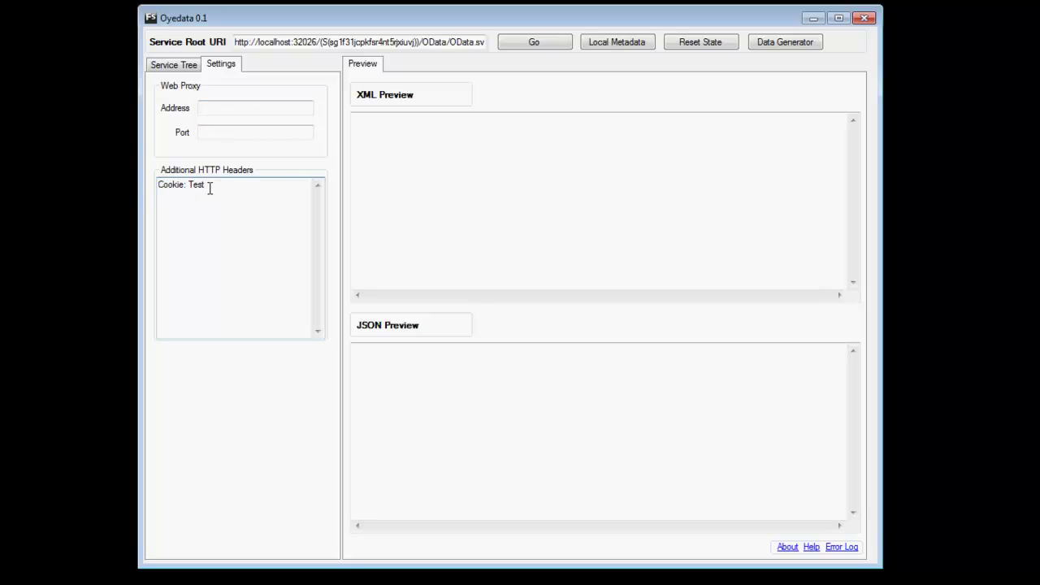
Step: Reset the application state and reload the service tree from the current service root URI
{"action": "left_click", "coordinate": [187, 66]}
{"action": "left_click", "coordinate": [704, 41]}
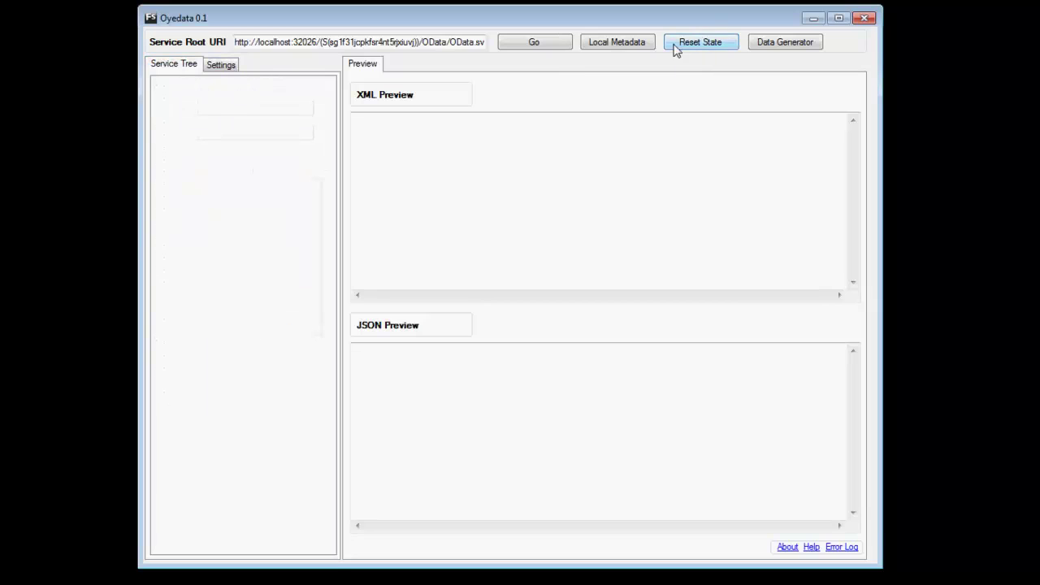
{"action": "left_click", "coordinate": [543, 44]}
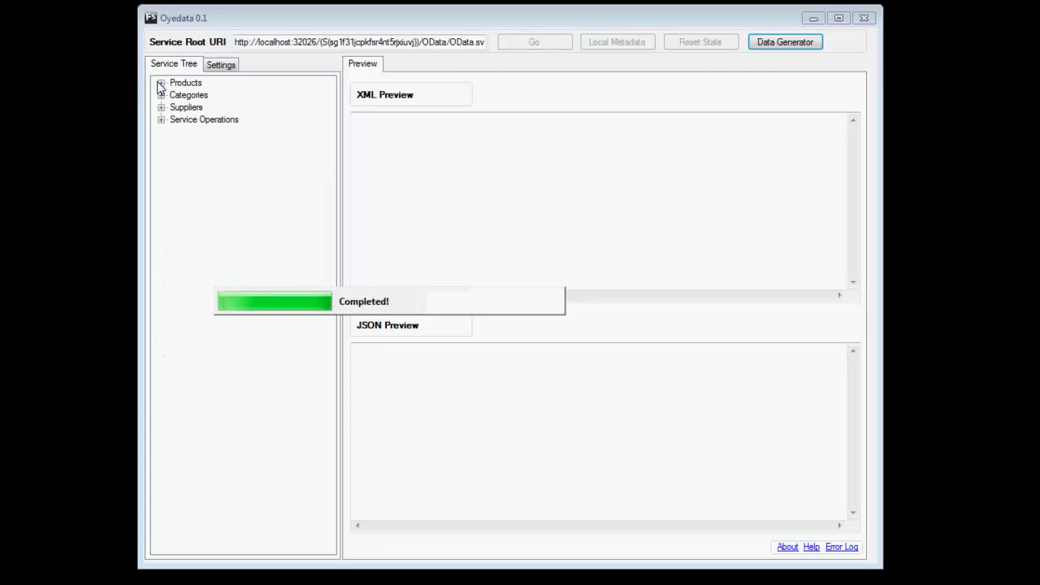
Step: Open the create request template for /Products and check its Cookie header line
{"action": "left_click", "coordinate": [162, 83]}
{"action": "left_click", "coordinate": [175, 95]}
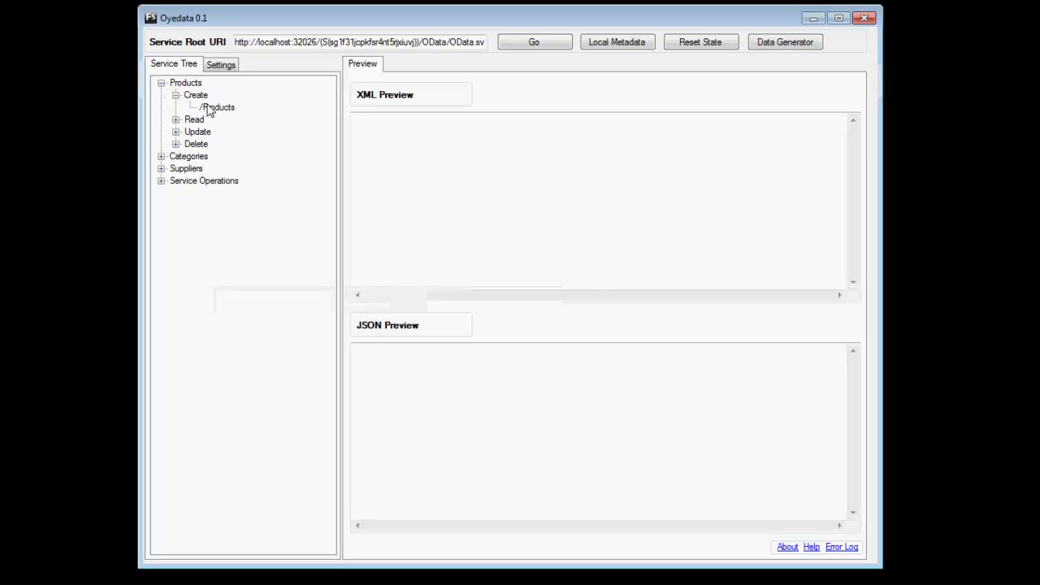
{"action": "left_click", "coordinate": [210, 108]}
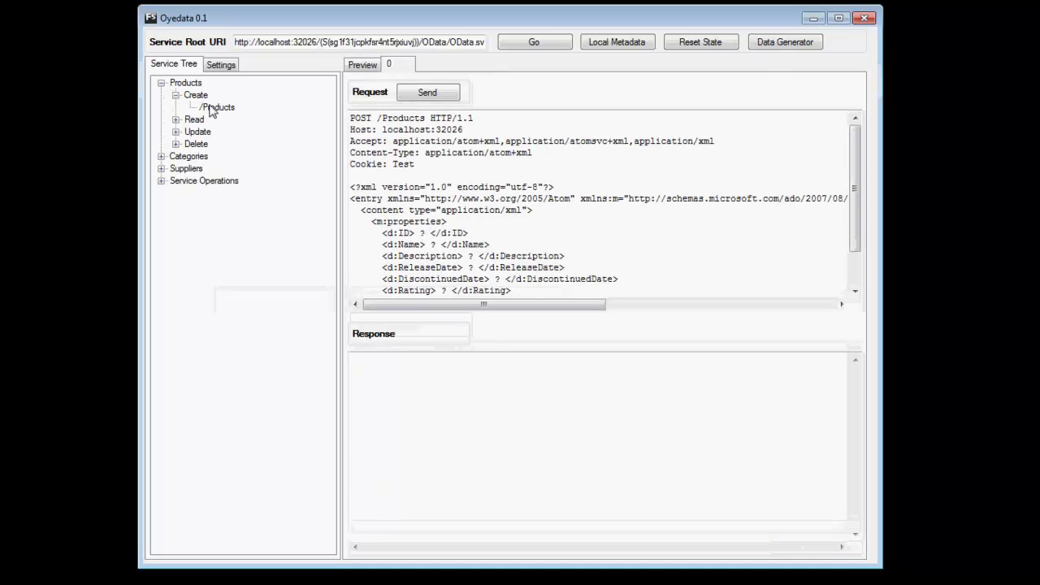
{"action": "left_click", "coordinate": [418, 164]}
{"action": "left_click_drag", "start_coordinate": [418, 163], "coordinate": [347, 163]}
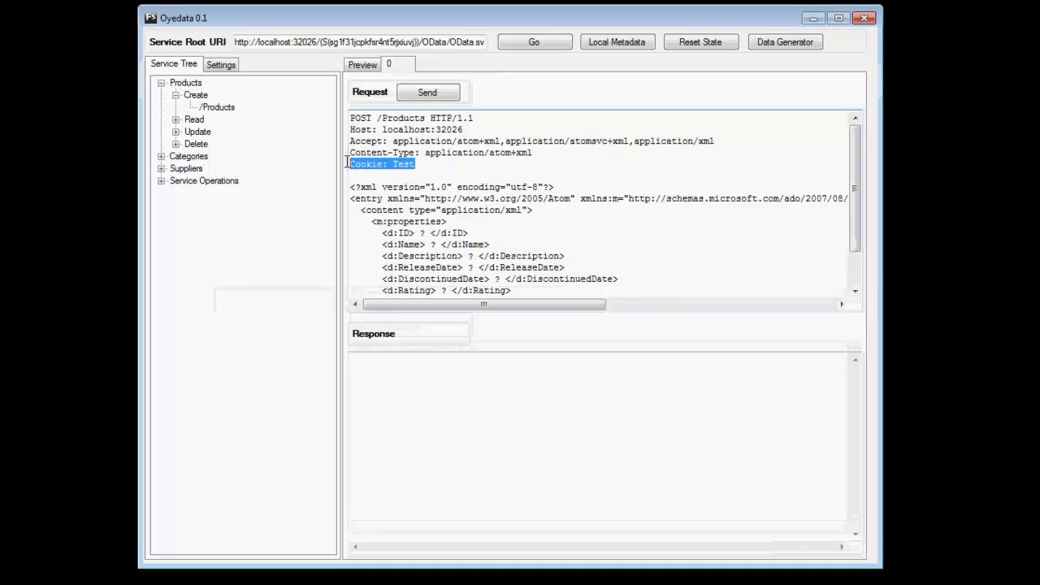
{"action": "left_click", "coordinate": [395, 176]}
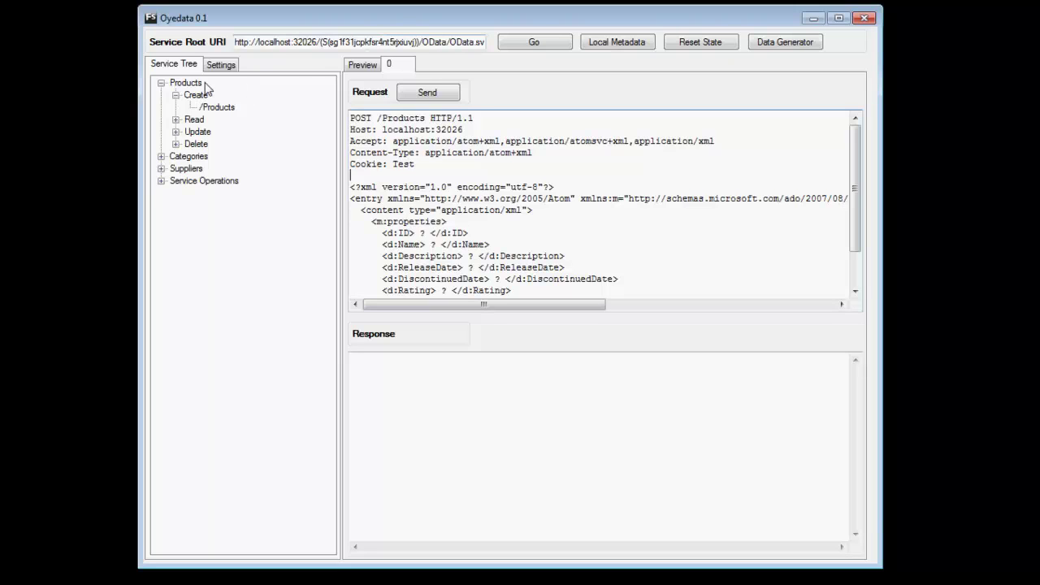
Step: Review the XML template export options for /Products and the blank ID placeholder in the create request
{"action": "left_click", "coordinate": [196, 108]}
{"action": "right_click", "coordinate": [195, 111]}
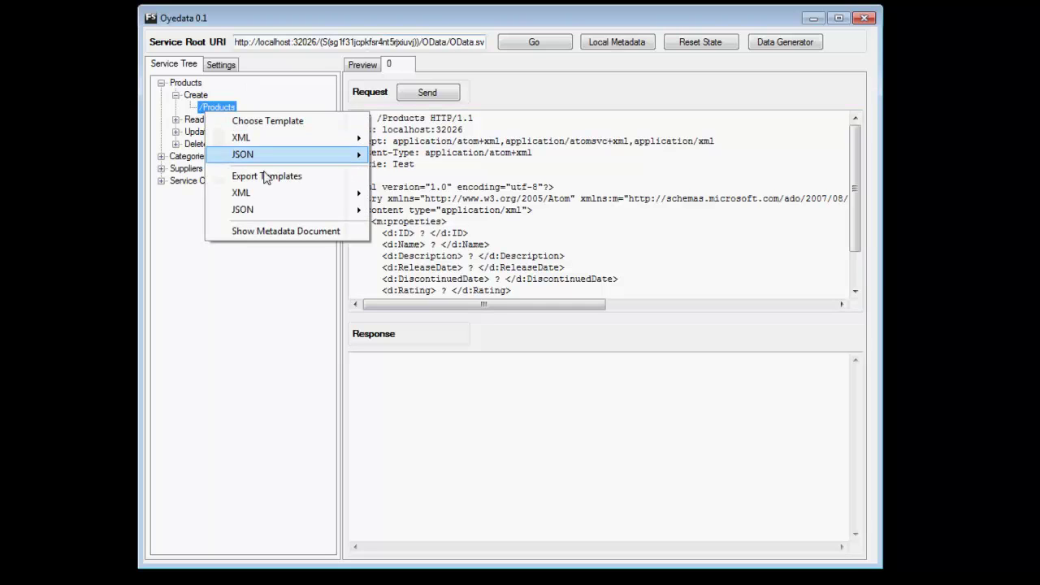
{"action": "mouse_move", "coordinate": [262, 197]}
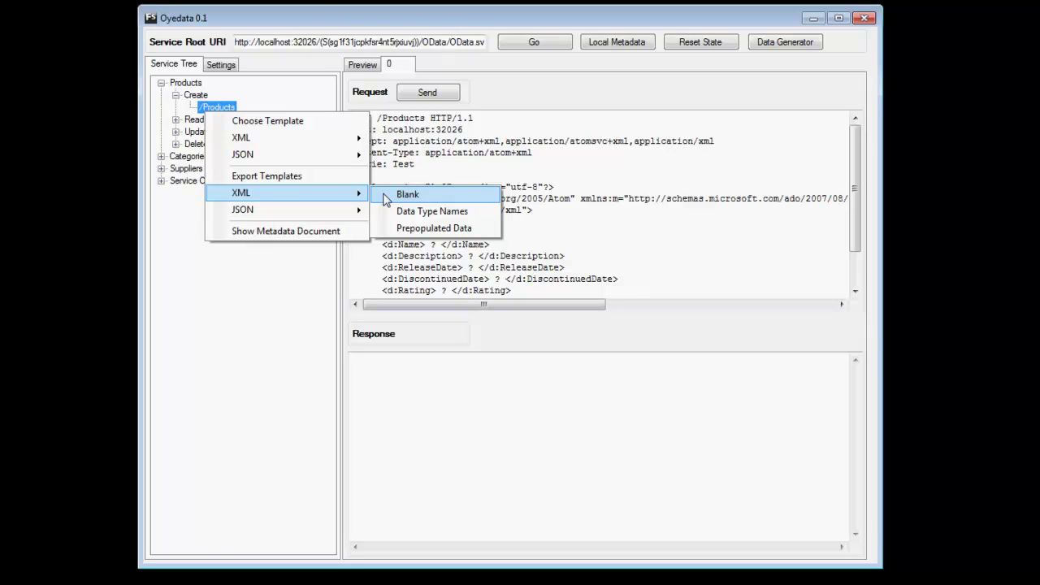
{"action": "left_click", "coordinate": [398, 255]}
{"action": "double_click", "coordinate": [421, 233]}
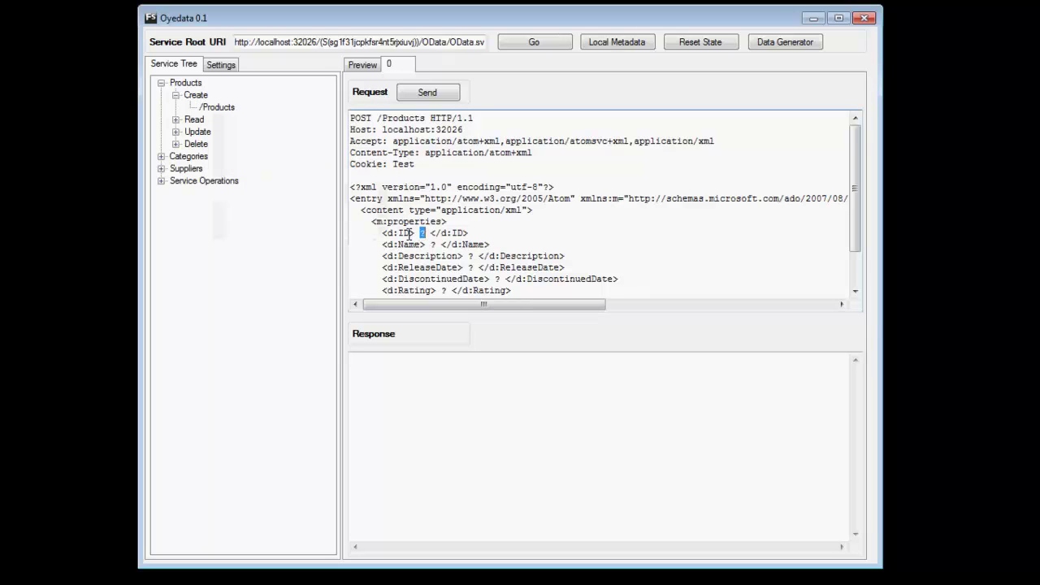
{"action": "left_click_drag", "start_coordinate": [414, 233], "coordinate": [431, 236]}
Step: Export the blank XML templates to a text file named blank-xml in the Oyedata-Demo folder
{"action": "right_click", "coordinate": [219, 109]}
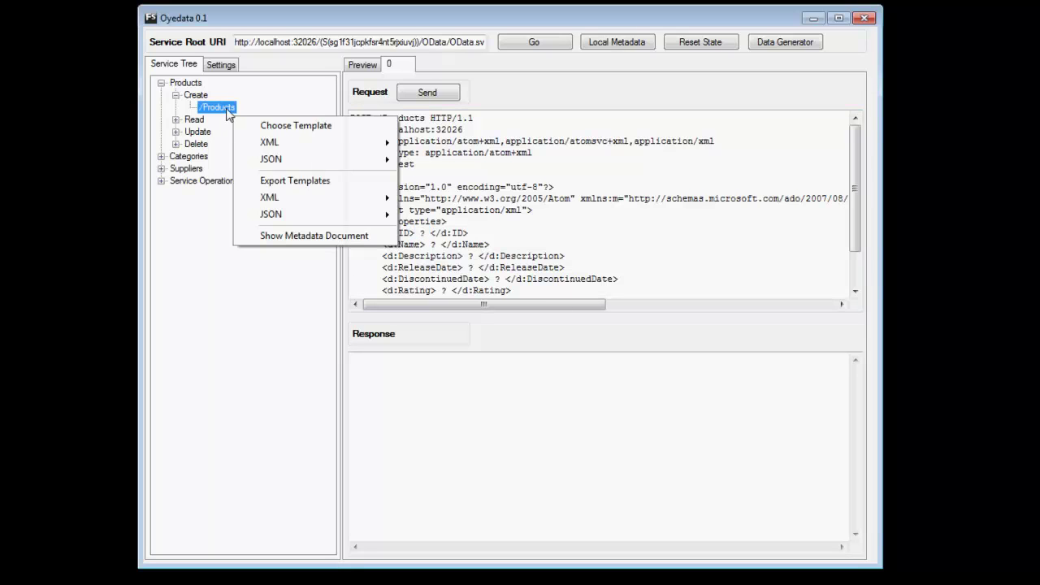
{"action": "mouse_move", "coordinate": [313, 199]}
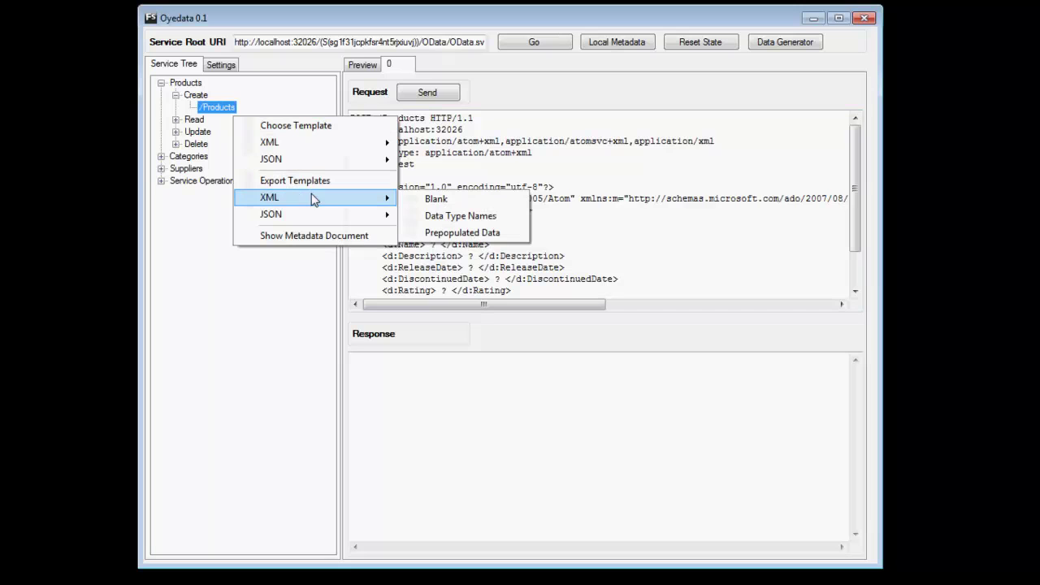
{"action": "left_click", "coordinate": [430, 199]}
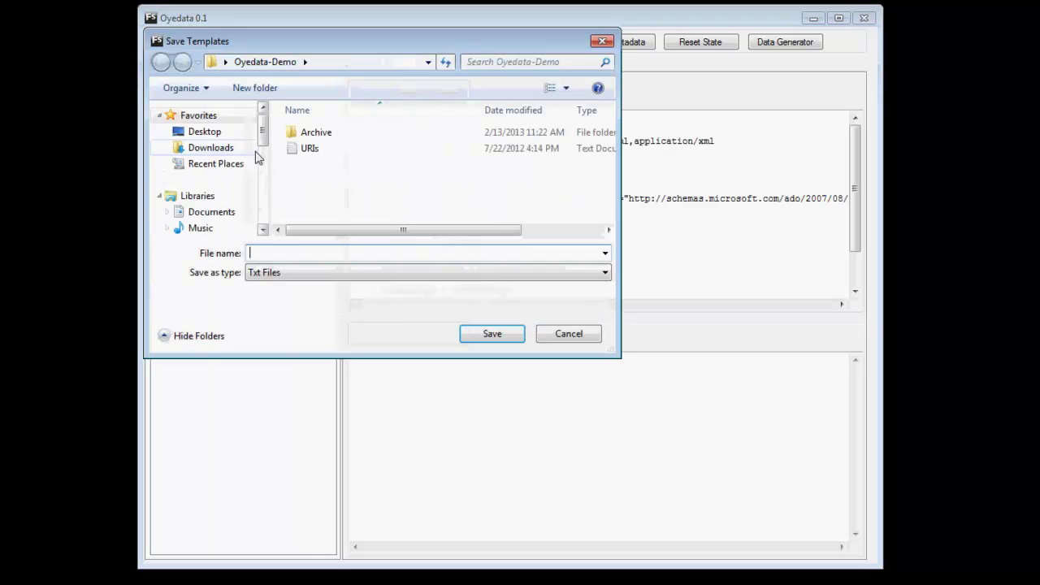
{"action": "type", "text": "blank-"}
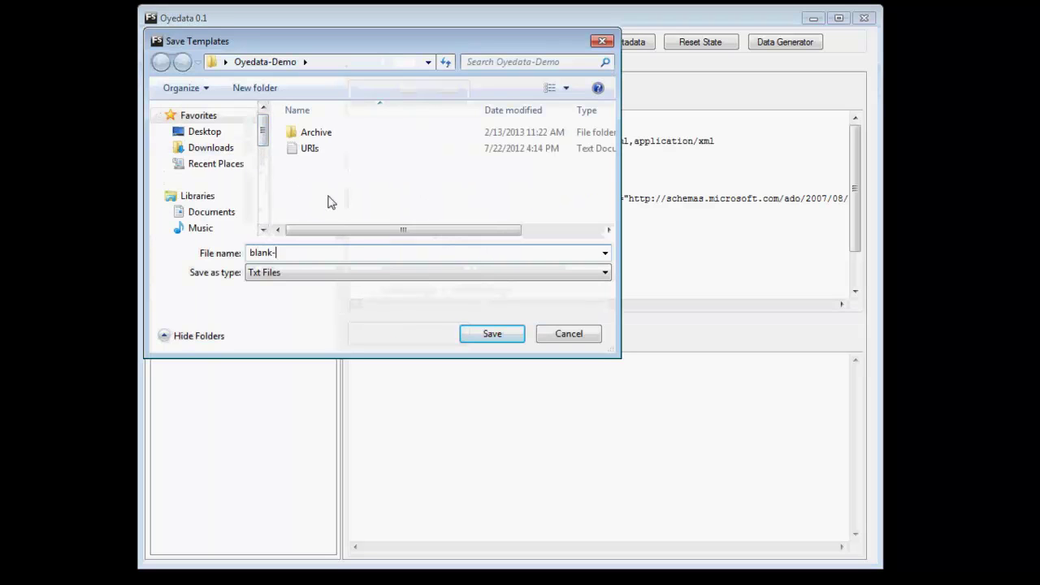
{"action": "type", "text": "xml"}
{"action": "key", "text": "Return"}
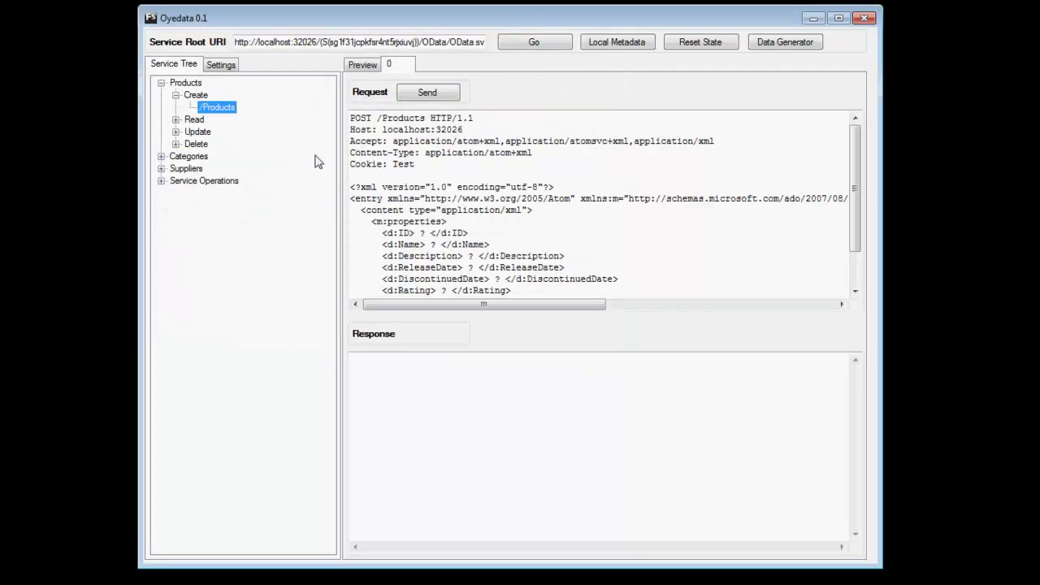
Step: Export the JSON templates with data type names to a text file named json-data-type-names
{"action": "right_click", "coordinate": [225, 114]}
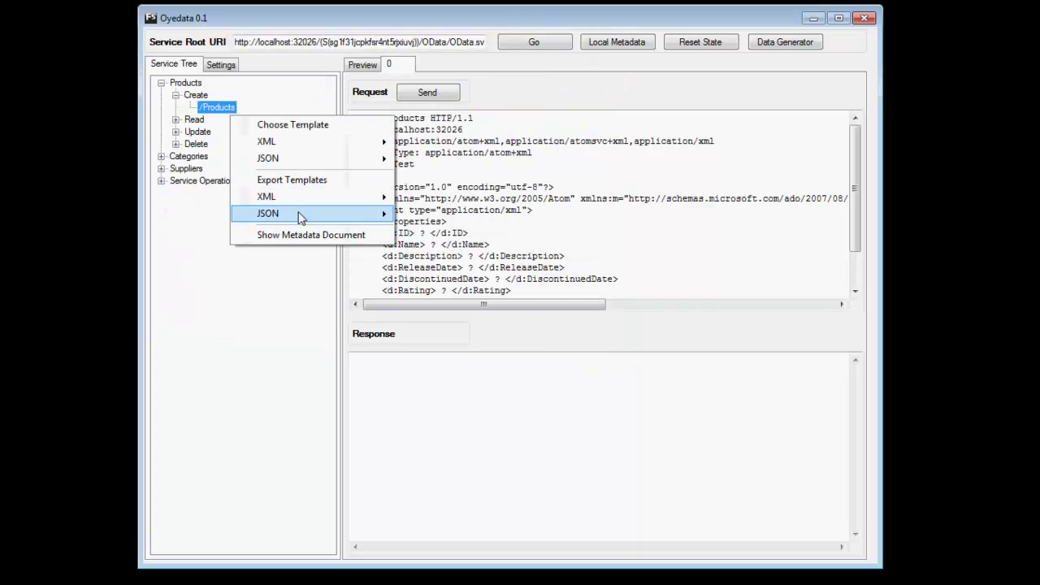
{"action": "mouse_move", "coordinate": [296, 212]}
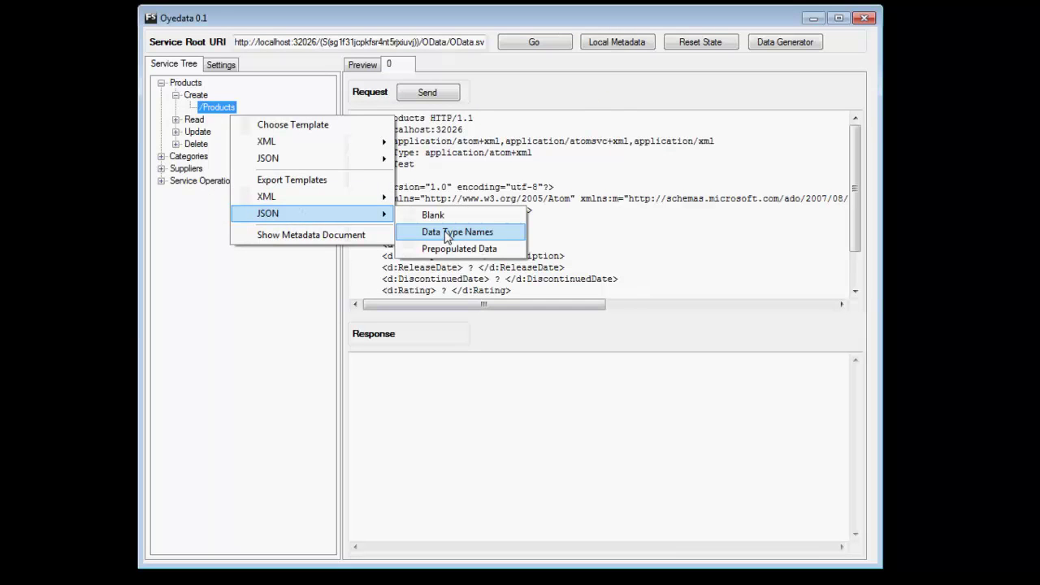
{"action": "left_click", "coordinate": [446, 233]}
{"action": "type", "text": "json-"}
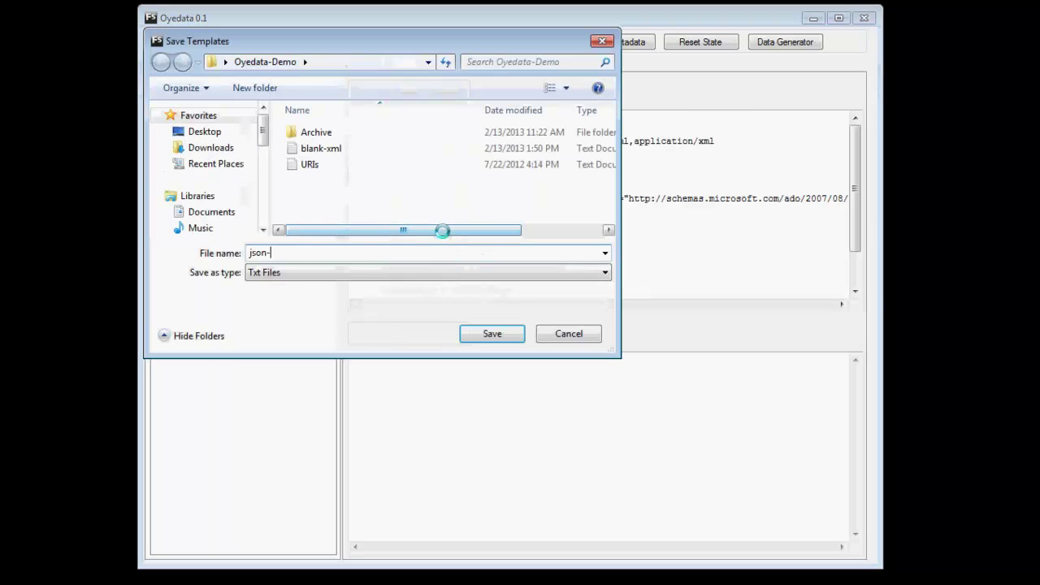
{"action": "type", "text": "data-type-name"}
{"action": "key", "text": "Return"}
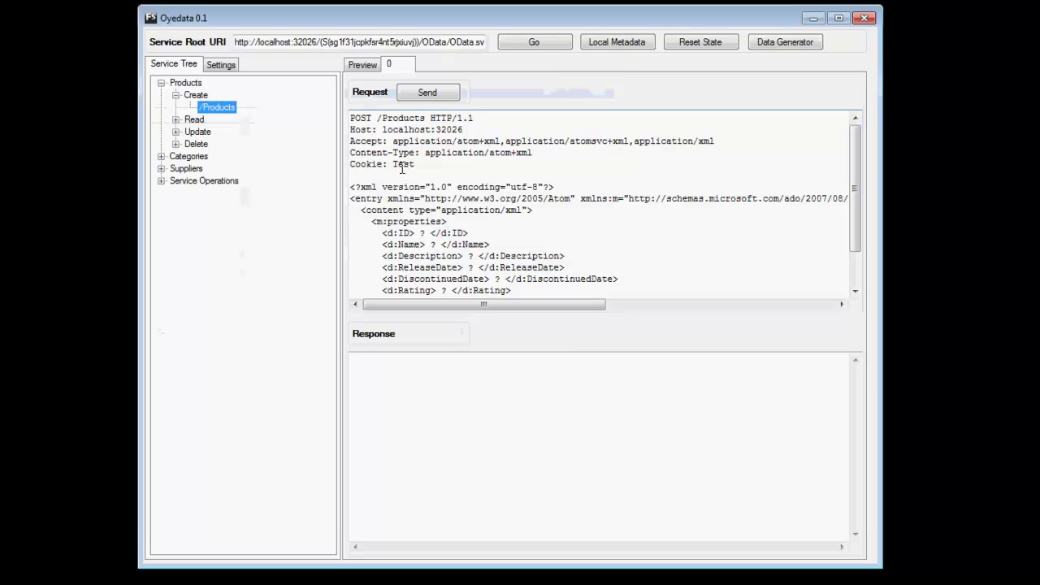
Step: Export the XML templates with prepopulated data to a text file named prepop-data
{"action": "right_click", "coordinate": [221, 112]}
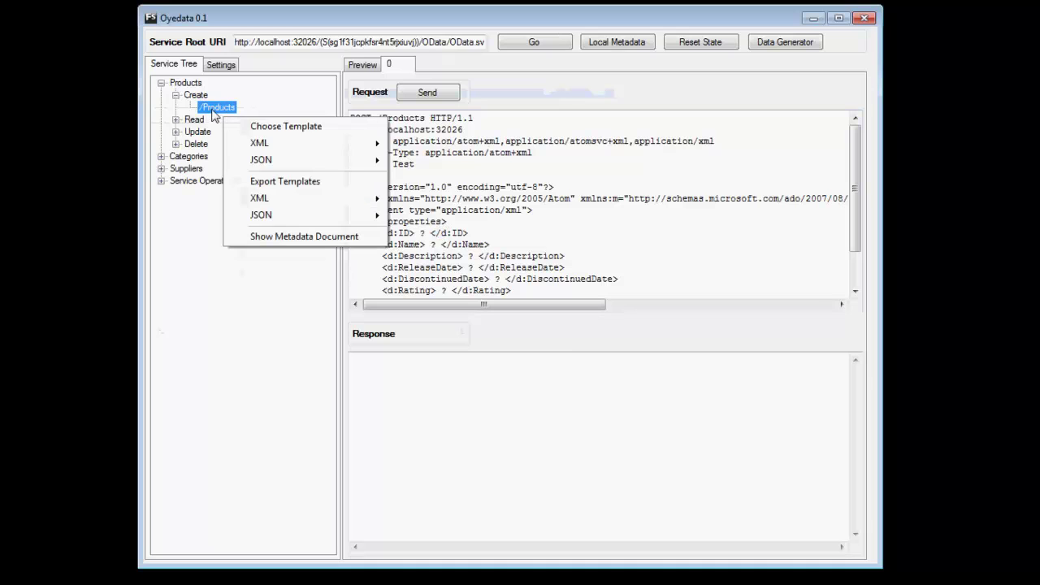
{"action": "mouse_move", "coordinate": [286, 203]}
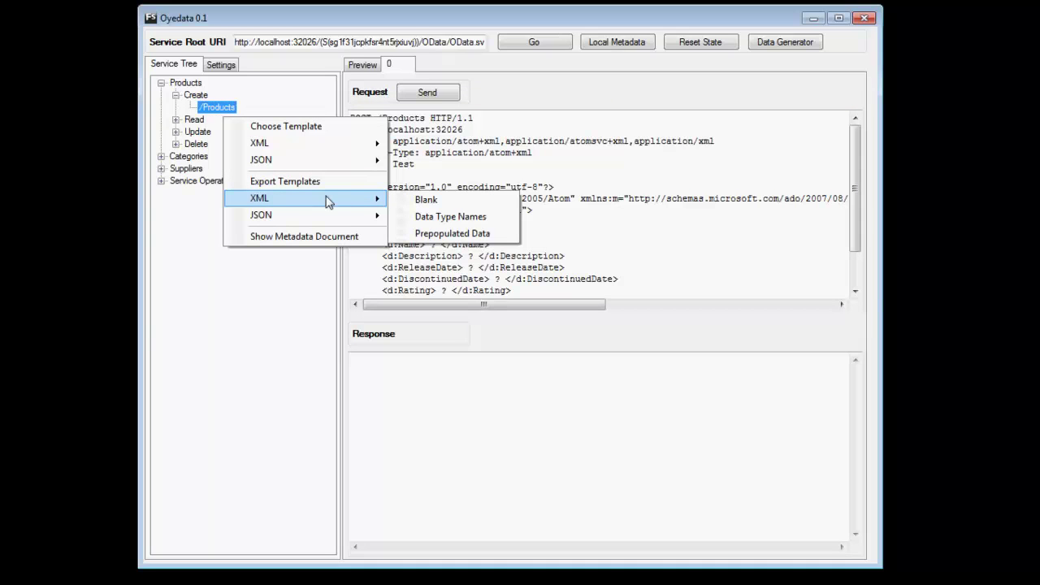
{"action": "left_click", "coordinate": [437, 233]}
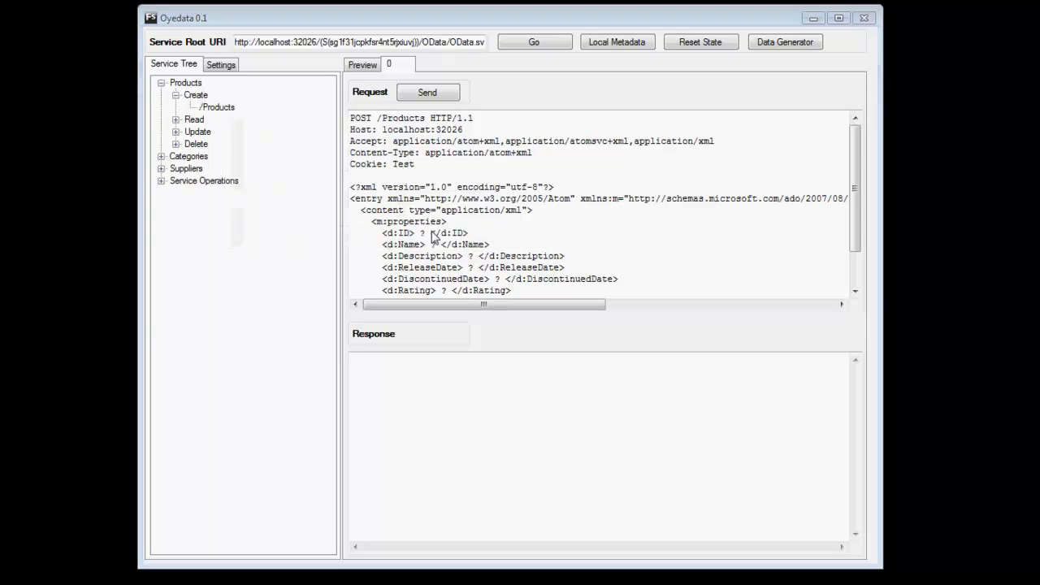
{"action": "type", "text": "pr"}
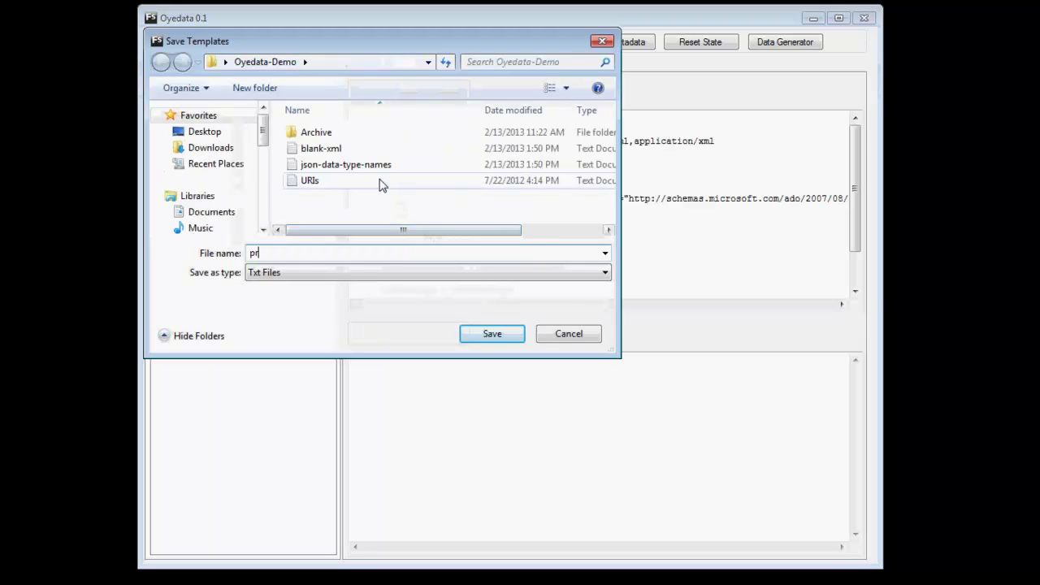
{"action": "type", "text": "epop-data"}
{"action": "key", "text": "Return"}
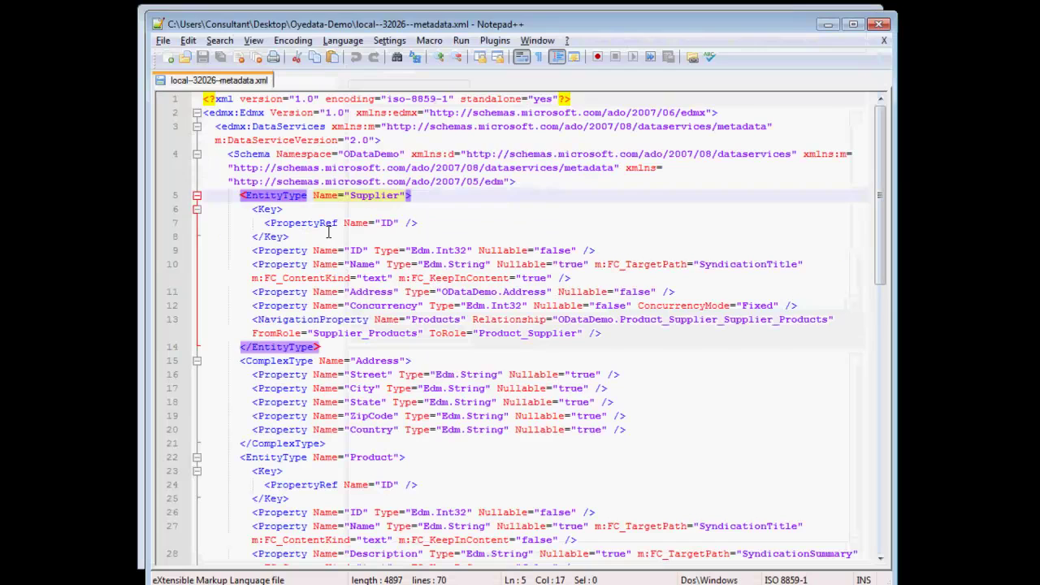
Step: Switch to Notepad++ and open the exported files blank-xml, json-data-type-names and prepop-data together
{"action": "left_click", "coordinate": [328, 232]}
{"action": "key", "text": "ctrl+o"}
{"action": "left_click", "coordinate": [353, 268]}
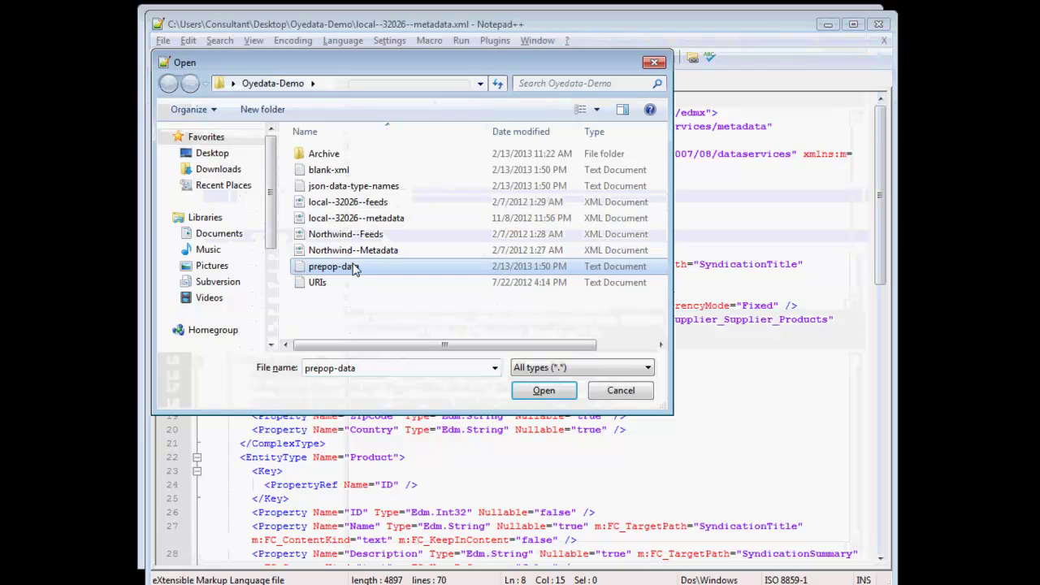
{"action": "left_click", "coordinate": [351, 186], "text": "ctrl"}
{"action": "left_click", "coordinate": [345, 172], "text": "ctrl"}
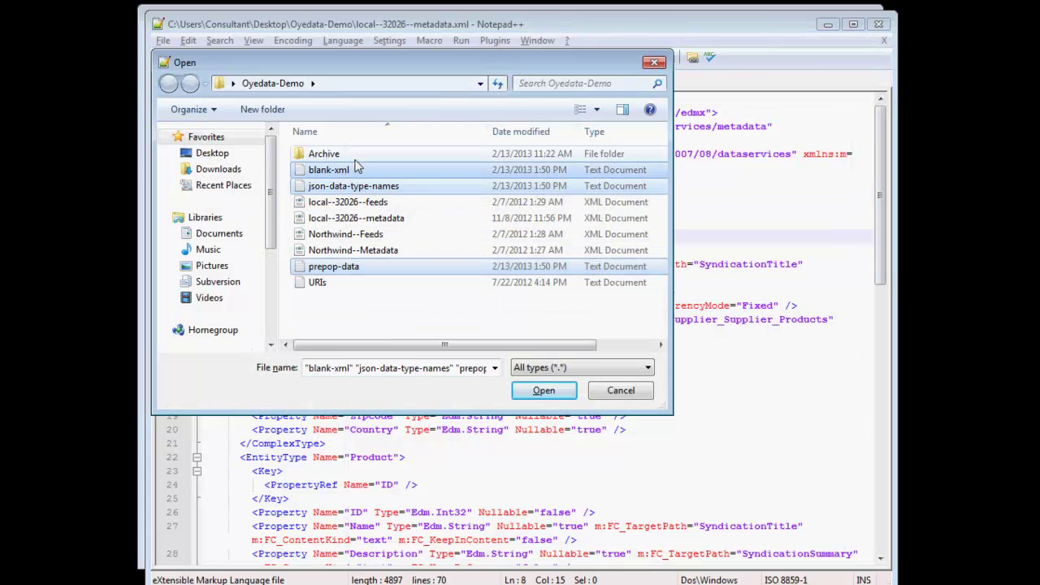
{"action": "key", "text": "Return"}
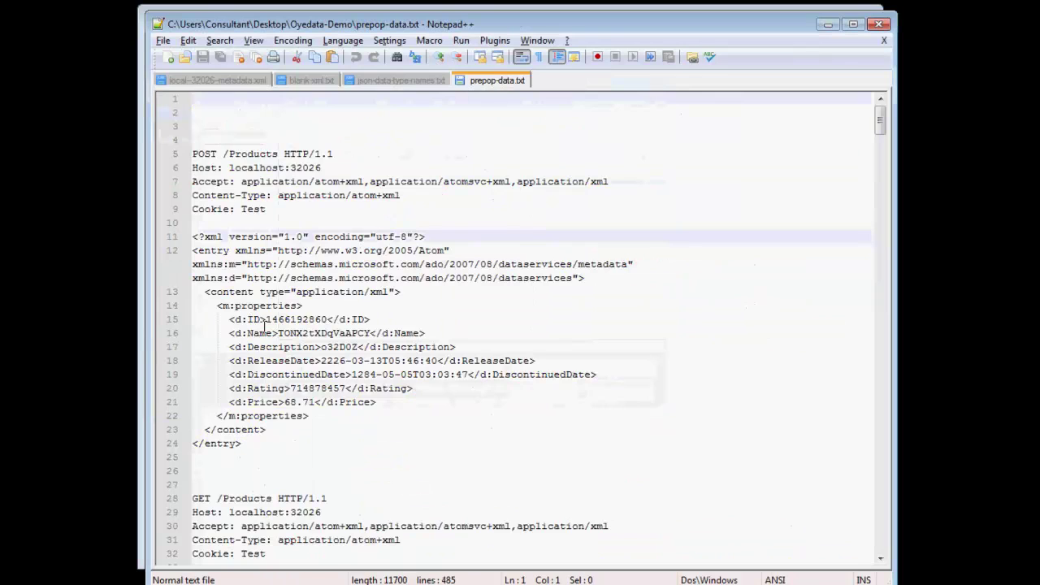
Step: Examine the generated ID, Name and ReleaseDate values in the POST /Products template of prepop-data.txt
{"action": "left_click_drag", "start_coordinate": [265, 319], "coordinate": [326, 318]}
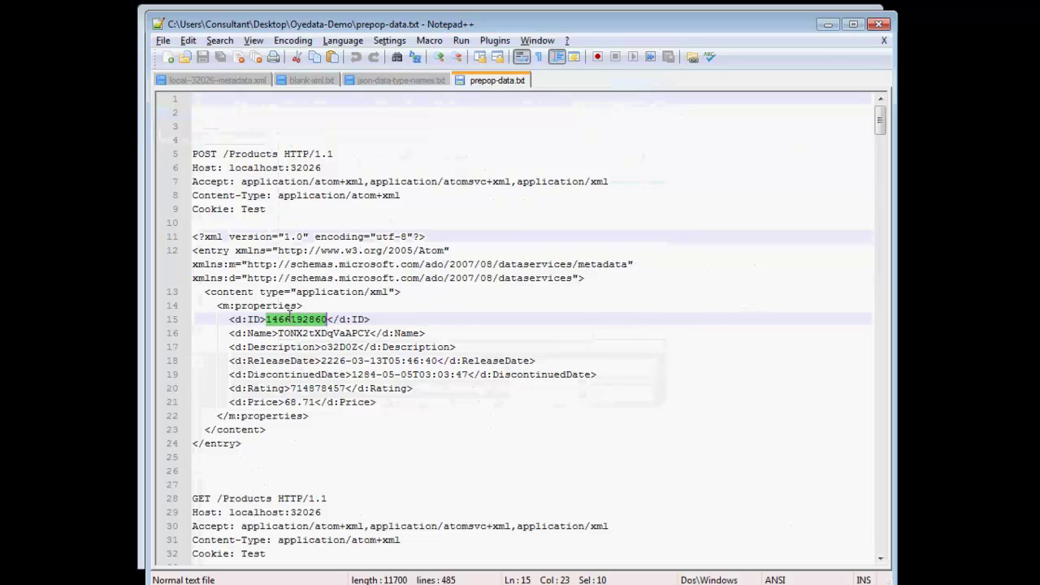
{"action": "left_click", "coordinate": [300, 319]}
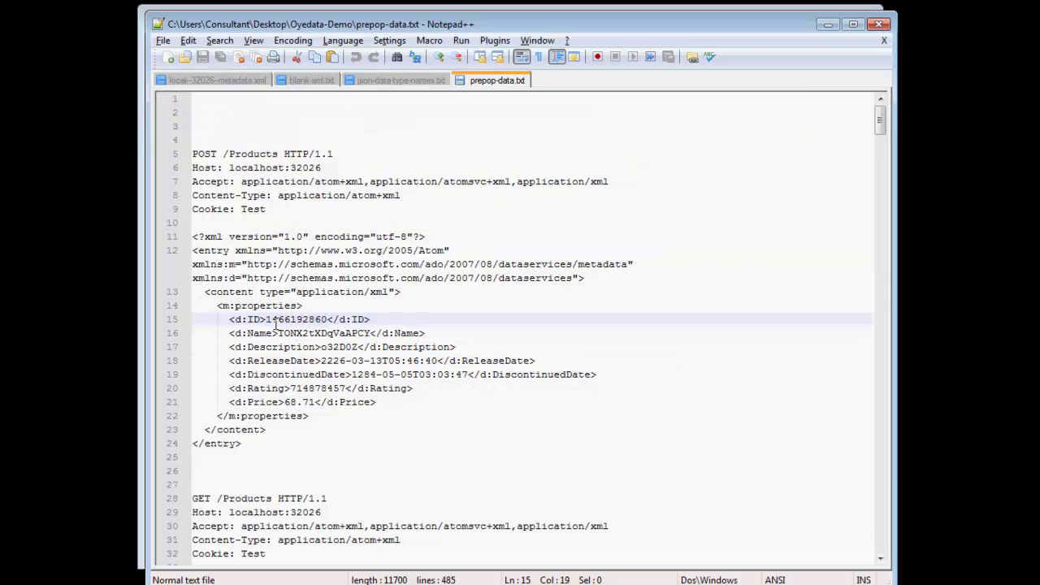
{"action": "left_click_drag", "start_coordinate": [279, 333], "coordinate": [359, 333]}
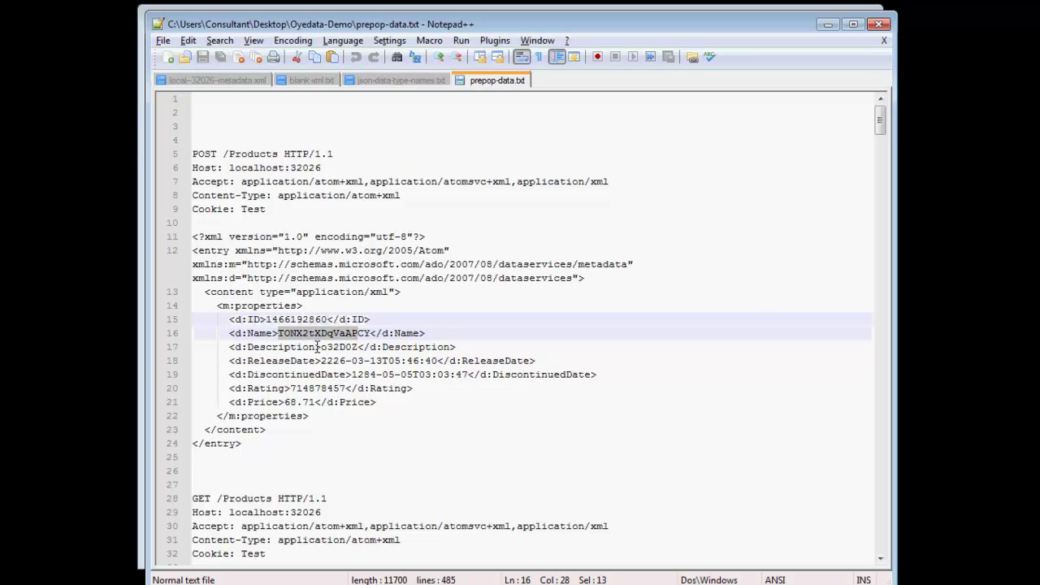
{"action": "left_click_drag", "start_coordinate": [321, 360], "coordinate": [430, 361]}
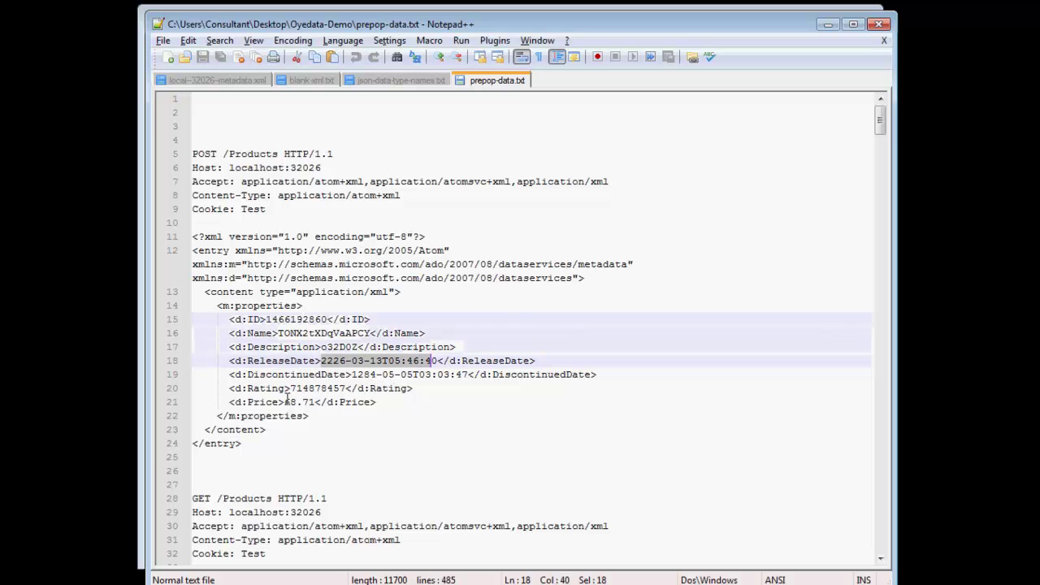
Step: Examine the Price value, the GET /Products requests and the If-Match header of the PUT /Products template in prepop-data.txt
{"action": "left_click_drag", "start_coordinate": [285, 401], "coordinate": [315, 401]}
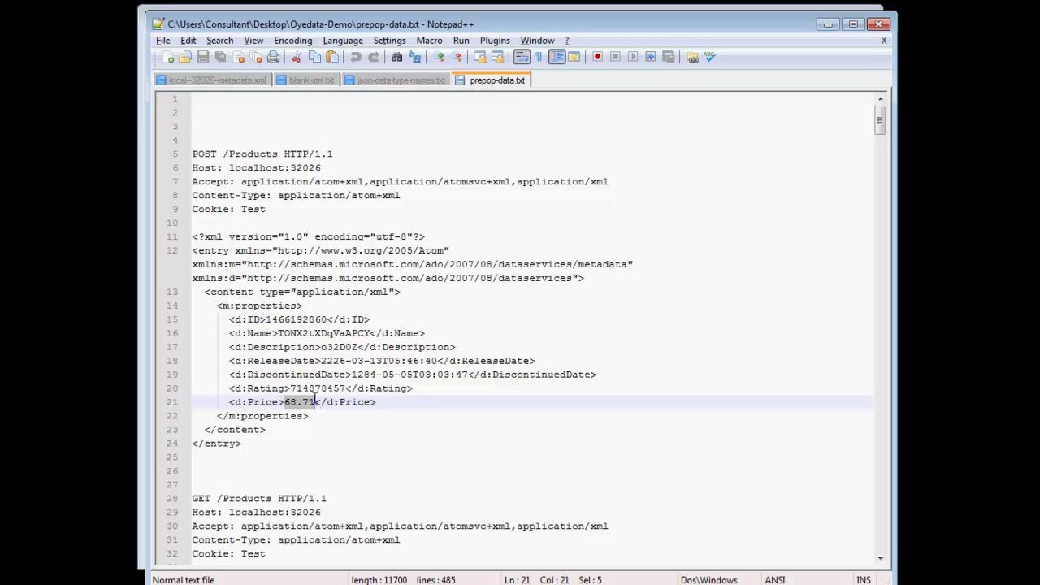
{"action": "scroll", "coordinate": [315, 401], "scroll_direction": "down", "scroll_amount": 6}
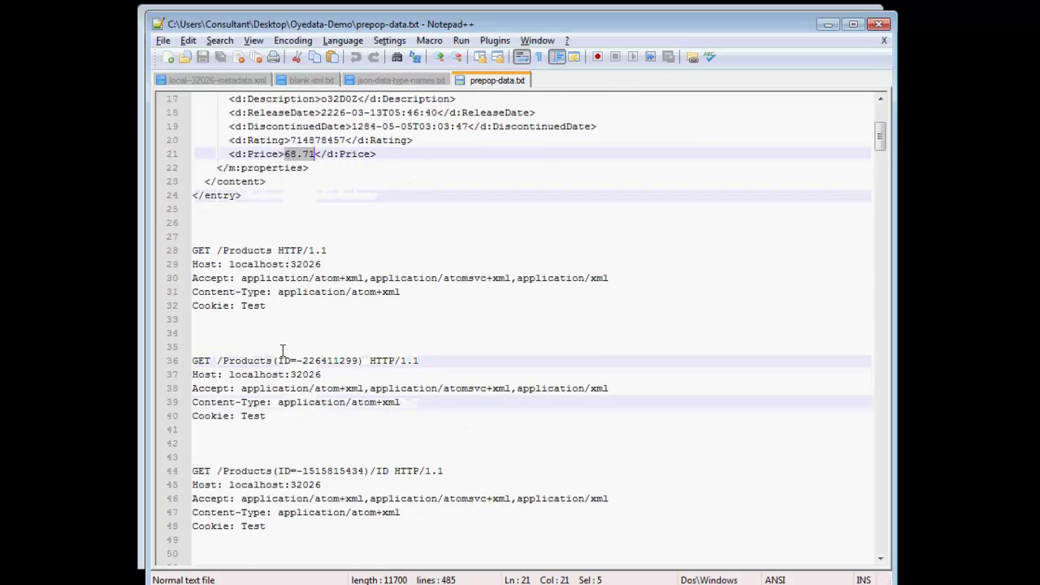
{"action": "scroll", "coordinate": [286, 347], "scroll_direction": "down", "scroll_amount": 1}
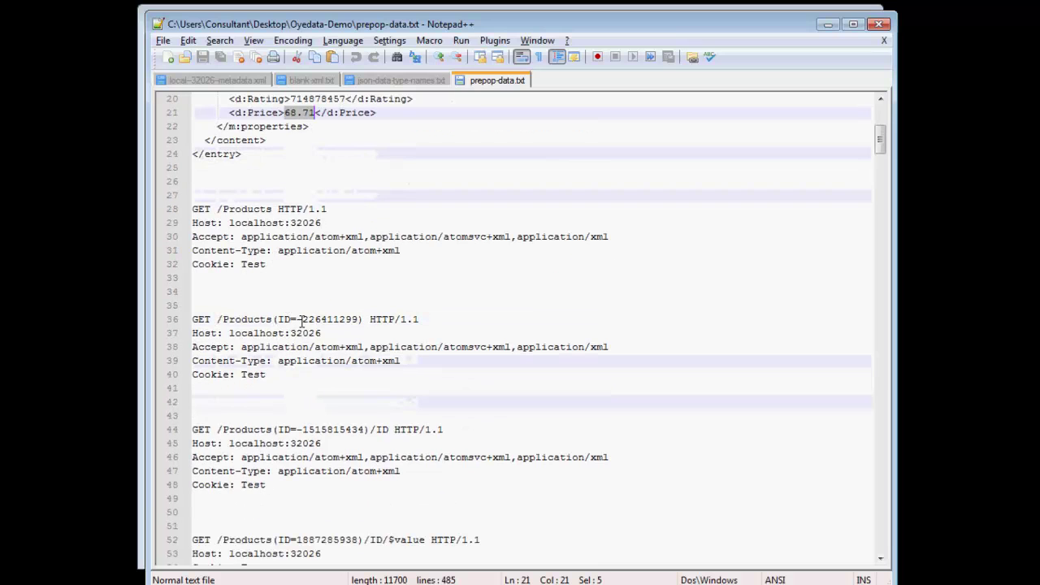
{"action": "scroll", "coordinate": [302, 378], "scroll_direction": "down", "scroll_amount": 5}
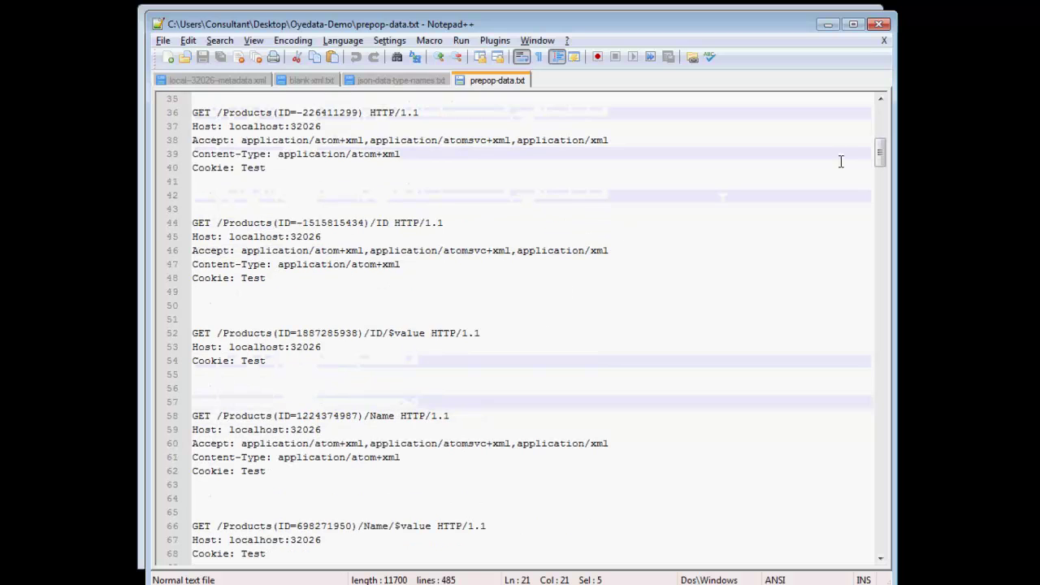
{"action": "left_click_drag", "start_coordinate": [878, 150], "coordinate": [886, 250]}
{"action": "scroll", "coordinate": [355, 192], "scroll_direction": "up", "scroll_amount": 1}
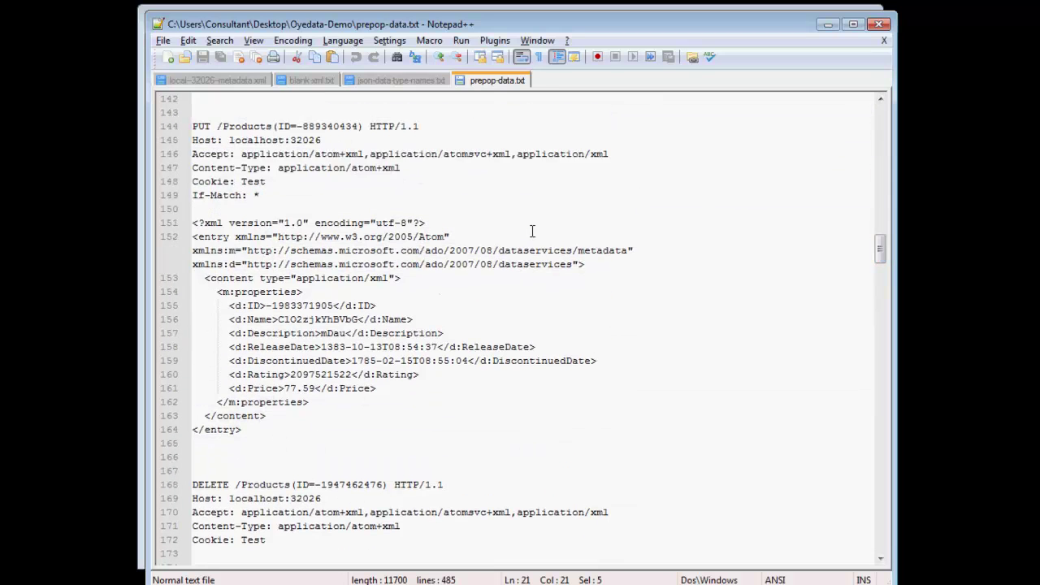
{"action": "left_click_drag", "start_coordinate": [301, 198], "coordinate": [189, 199]}
{"action": "left_click", "coordinate": [306, 199]}
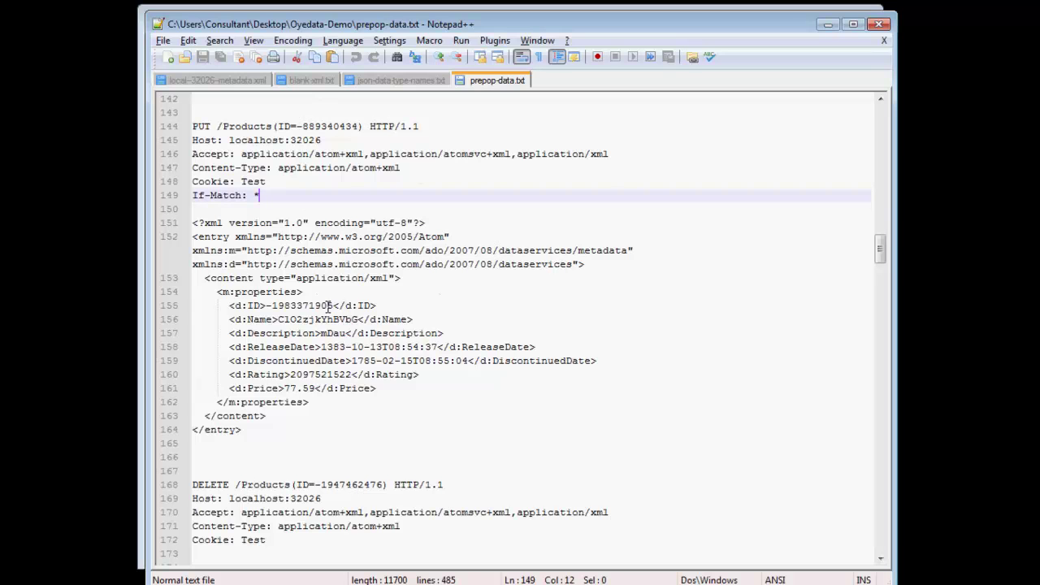
Step: Review the DELETE /Products, Categories and Suppliers templates through to the GetProductsByRating request at the end of prepop-data.txt
{"action": "scroll", "coordinate": [327, 305], "scroll_direction": "down", "scroll_amount": 6}
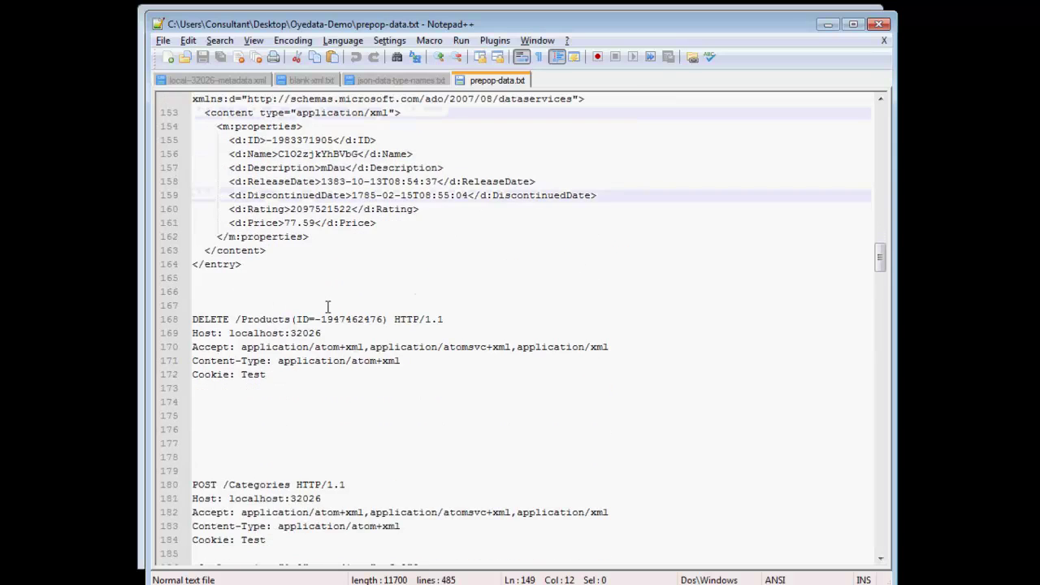
{"action": "left_click", "coordinate": [241, 402]}
{"action": "scroll", "coordinate": [323, 382], "scroll_direction": "down", "scroll_amount": 14}
{"action": "left_click", "coordinate": [323, 380]}
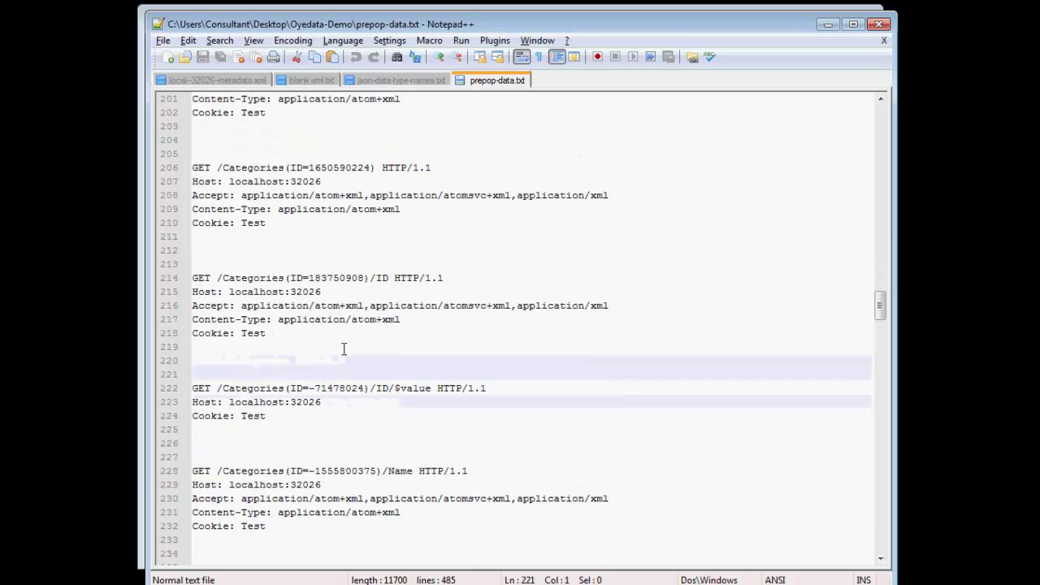
{"action": "key", "text": "ctrl+End"}
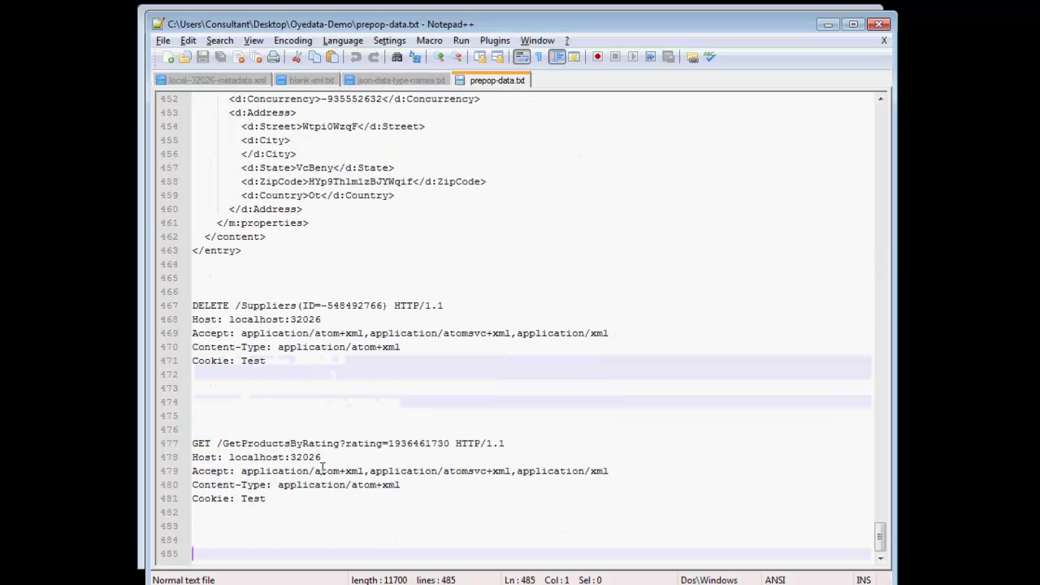
{"action": "left_click_drag", "start_coordinate": [323, 525], "coordinate": [353, 426]}
Step: Close prepop-data.txt, check the data type names in the POST /Products template of json-data-type-names.txt, and close that file too
{"action": "right_click", "coordinate": [511, 82]}
{"action": "left_click", "coordinate": [529, 95]}
{"action": "left_click", "coordinate": [300, 278]}
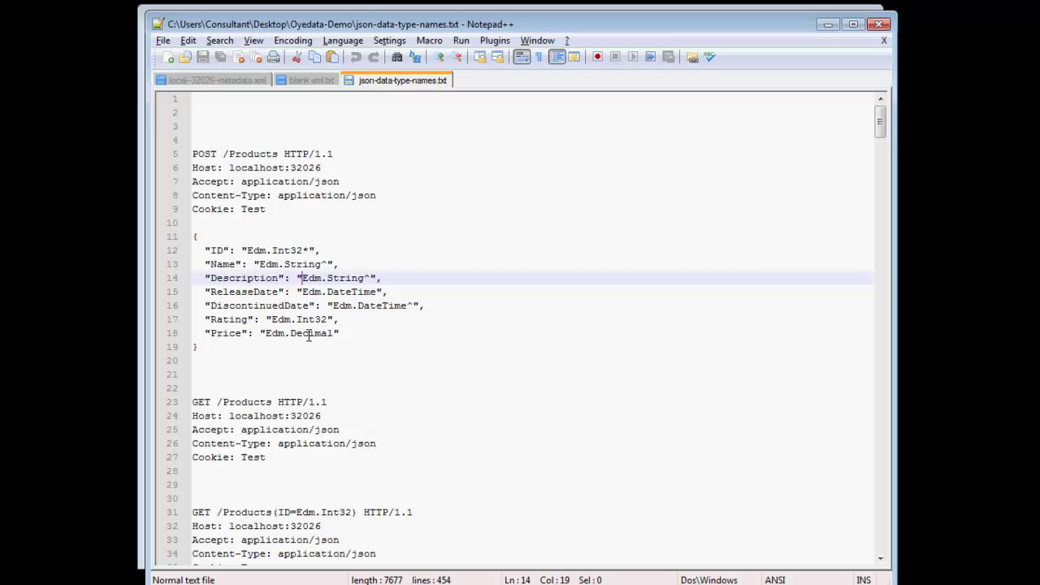
{"action": "right_click", "coordinate": [395, 88]}
{"action": "left_click", "coordinate": [410, 96]}
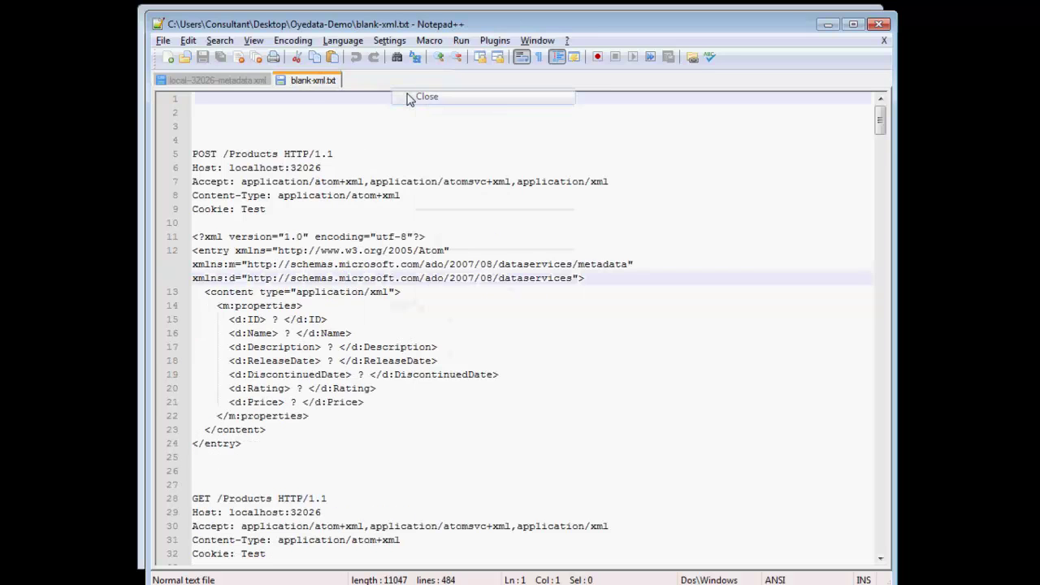
Step: Check the ID placeholder in blank-xml.txt, close the file, and minimize Notepad++ to return to Oyedata
{"action": "left_click", "coordinate": [273, 319]}
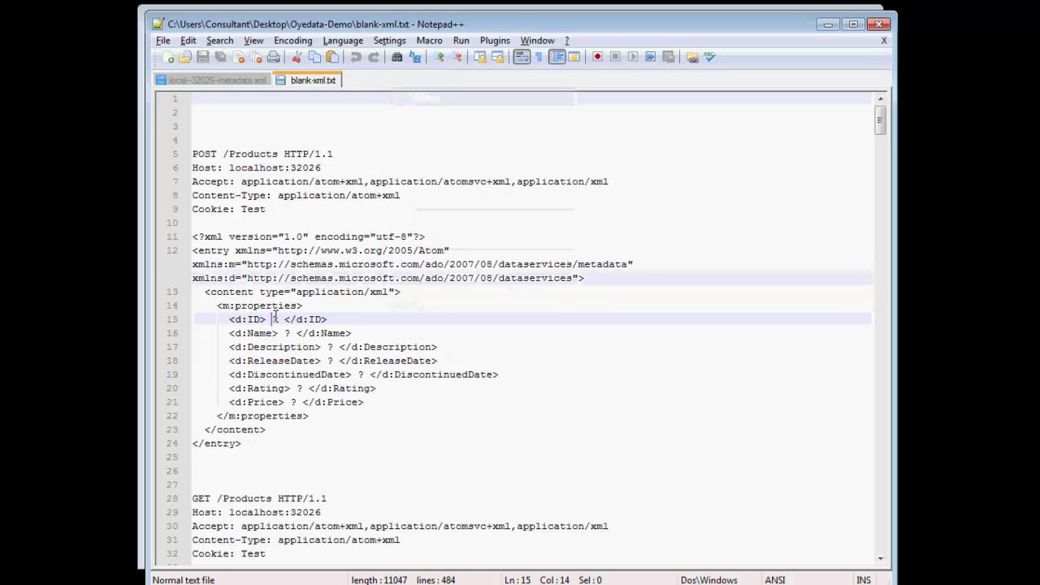
{"action": "left_click_drag", "start_coordinate": [273, 320], "coordinate": [280, 319]}
{"action": "right_click", "coordinate": [340, 81]}
{"action": "left_click", "coordinate": [355, 92]}
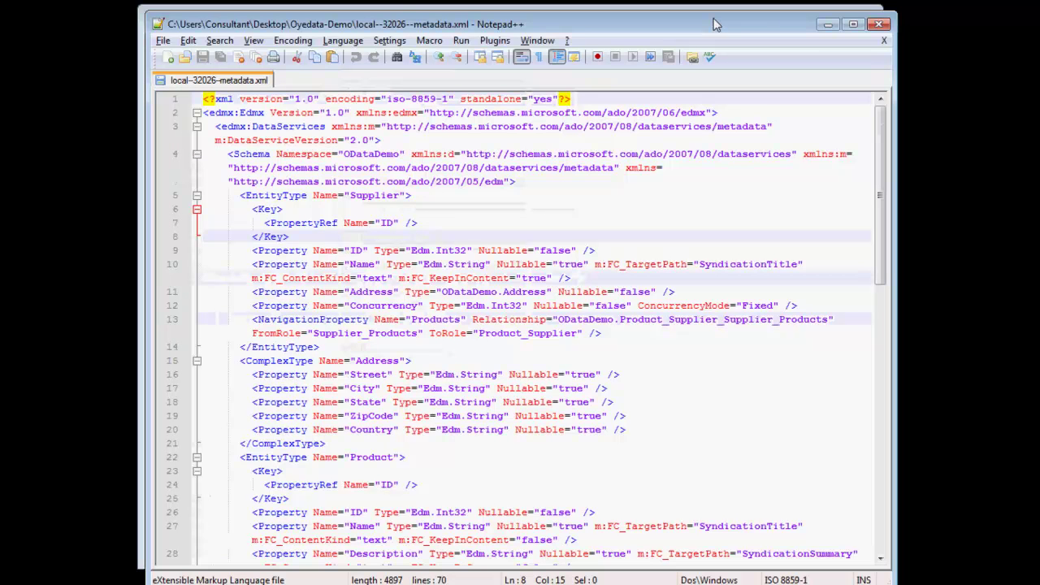
{"action": "left_click", "coordinate": [826, 26]}
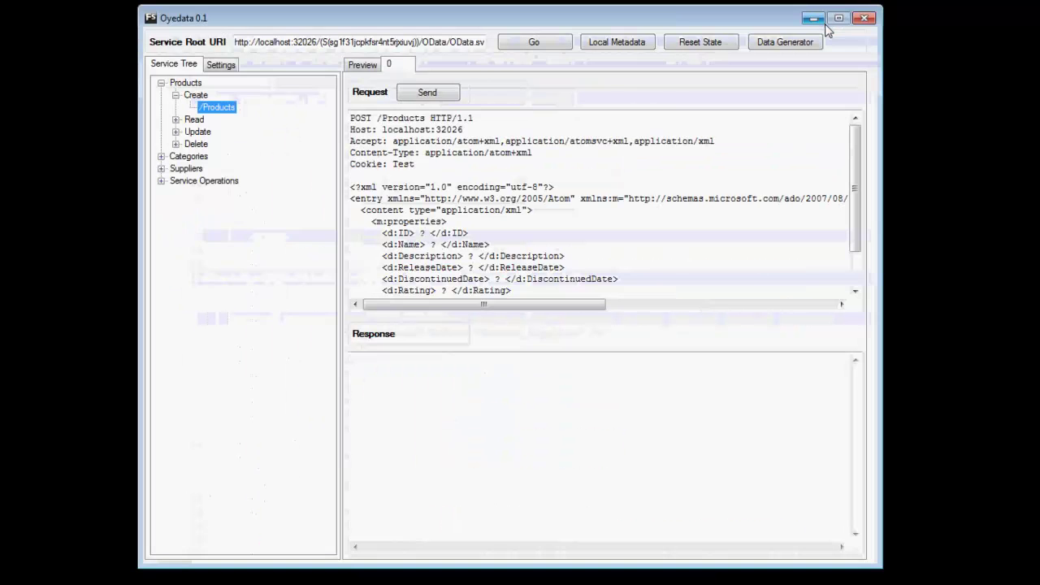
Step: Generate a create request for /Products from the XML template with prepopulated data and review its property values
{"action": "right_click", "coordinate": [216, 113]}
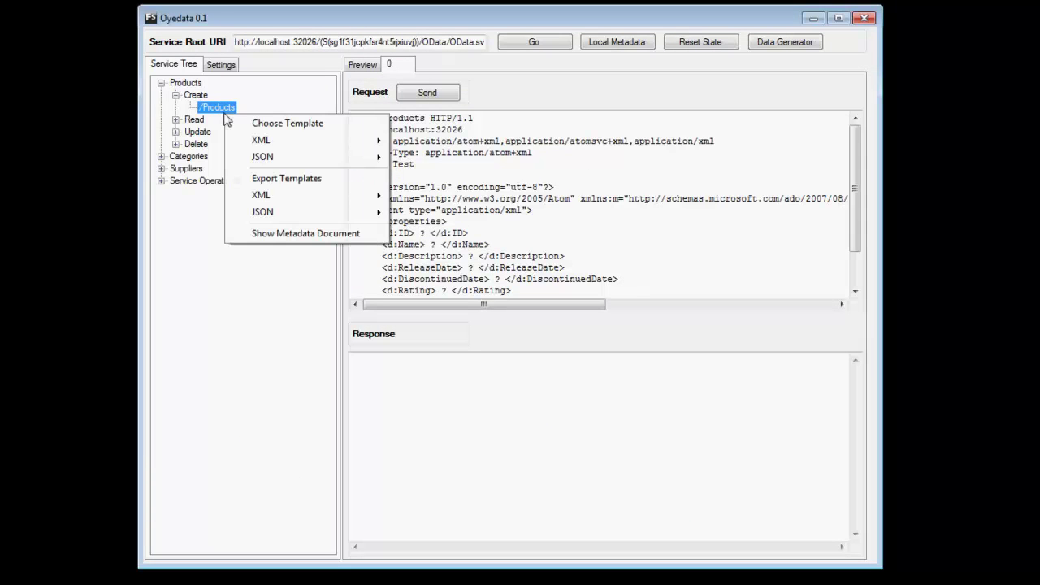
{"action": "mouse_move", "coordinate": [260, 142]}
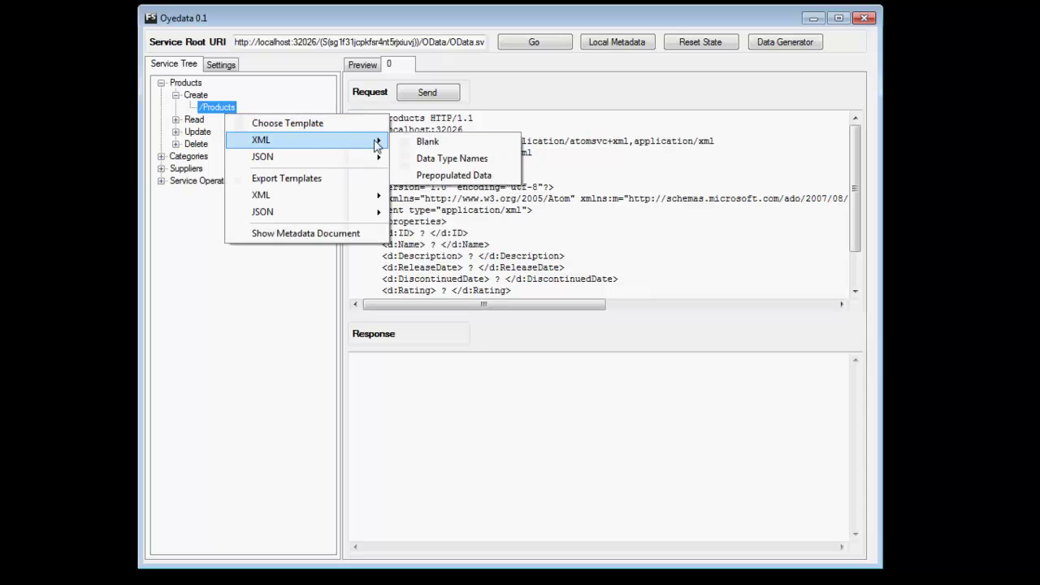
{"action": "left_click", "coordinate": [437, 176]}
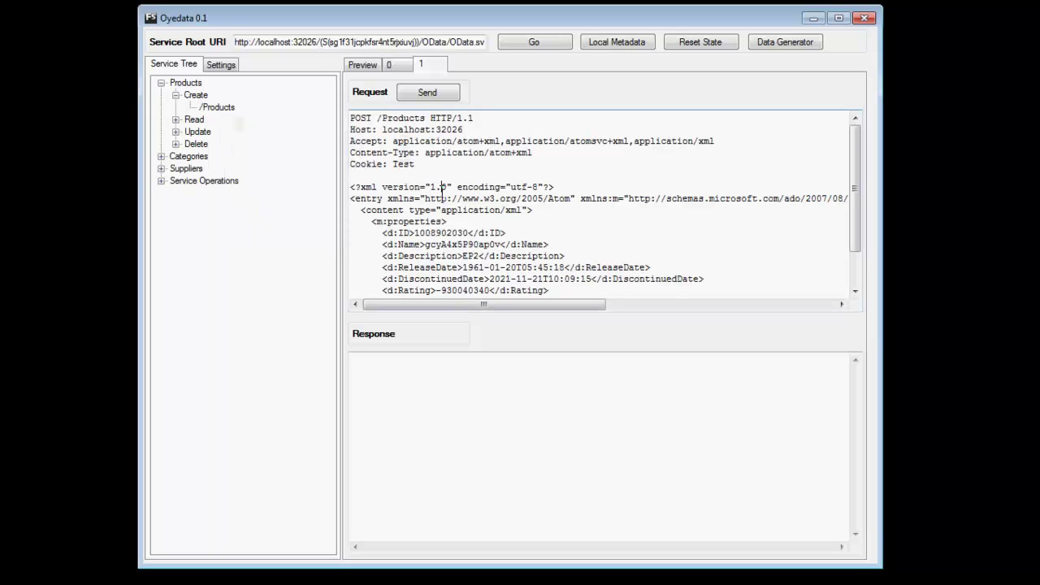
{"action": "left_click", "coordinate": [442, 233]}
{"action": "scroll", "coordinate": [446, 230], "scroll_direction": "down", "scroll_amount": 1}
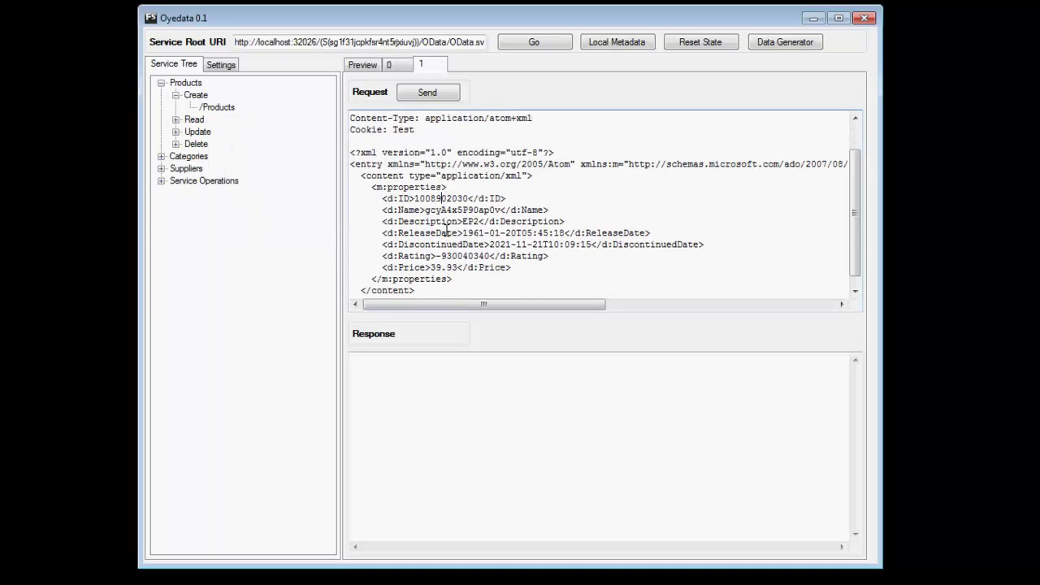
Step: Generate a create request for /Products from the XML template with data type names and inspect the ID type marker
{"action": "right_click", "coordinate": [229, 111]}
{"action": "mouse_move", "coordinate": [297, 144]}
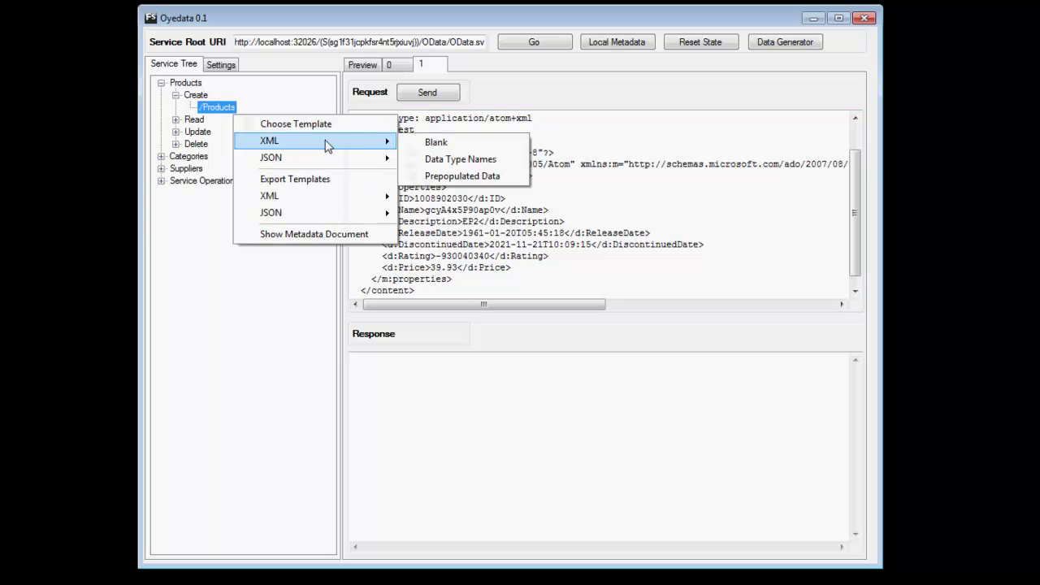
{"action": "left_click", "coordinate": [474, 168]}
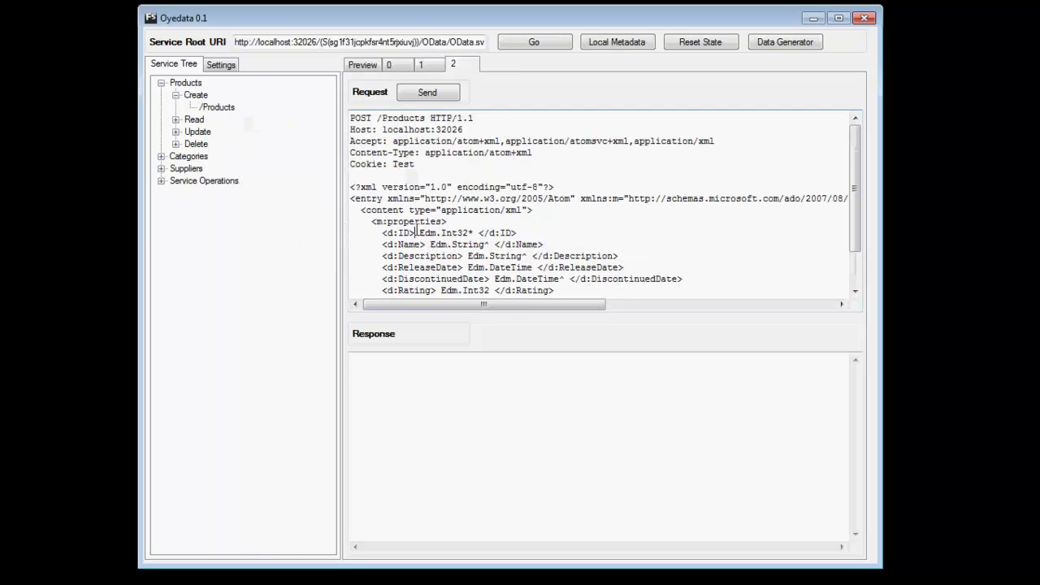
{"action": "left_click_drag", "start_coordinate": [422, 230], "coordinate": [476, 230]}
{"action": "left_click", "coordinate": [470, 229]}
{"action": "scroll", "coordinate": [418, 262], "scroll_direction": "down", "scroll_amount": 1}
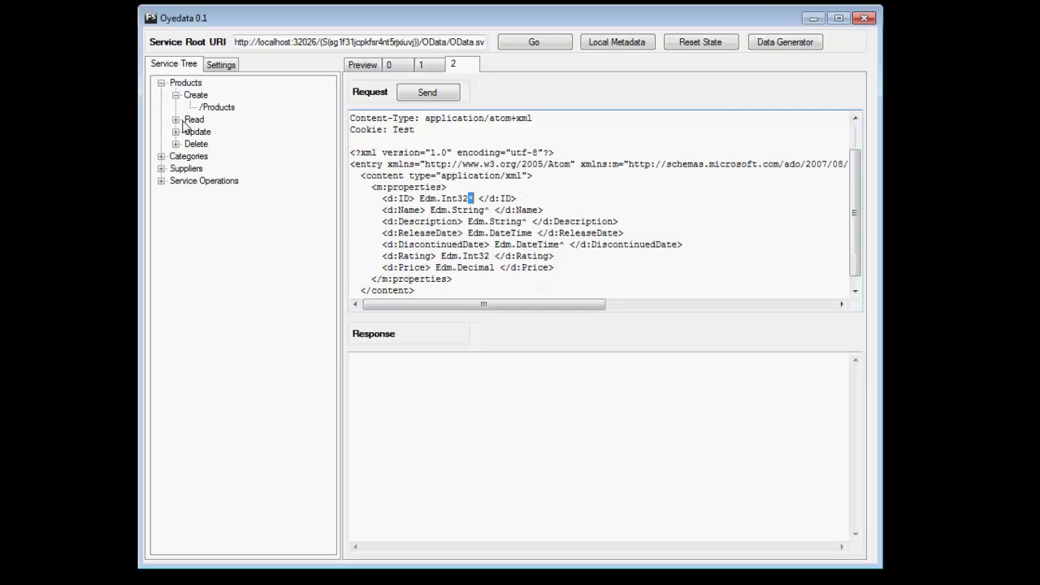
Step: Generate a create request for /Products from the blank JSON template
{"action": "left_click", "coordinate": [216, 113]}
{"action": "right_click", "coordinate": [232, 108]}
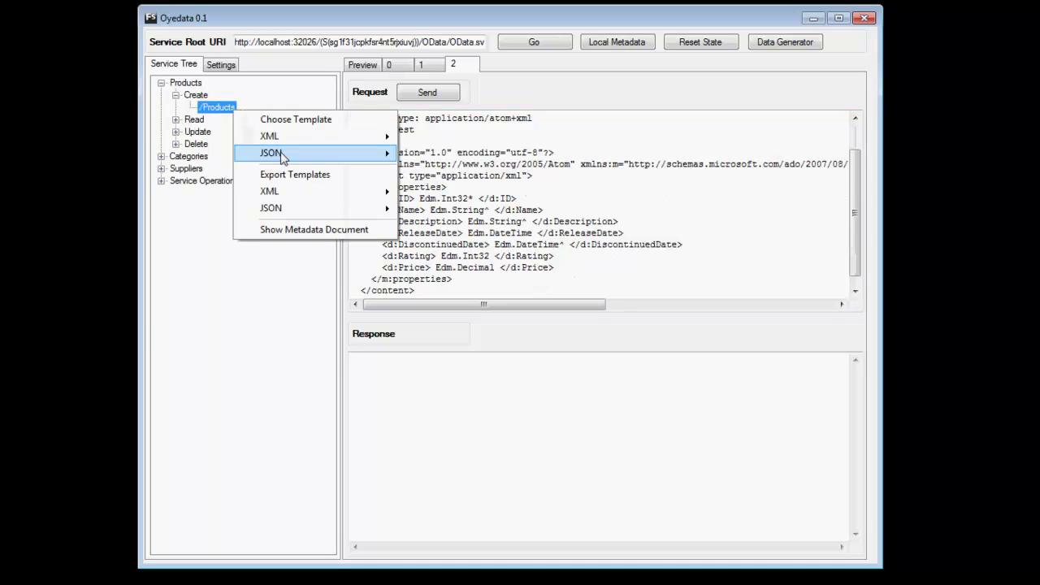
{"action": "mouse_move", "coordinate": [283, 154]}
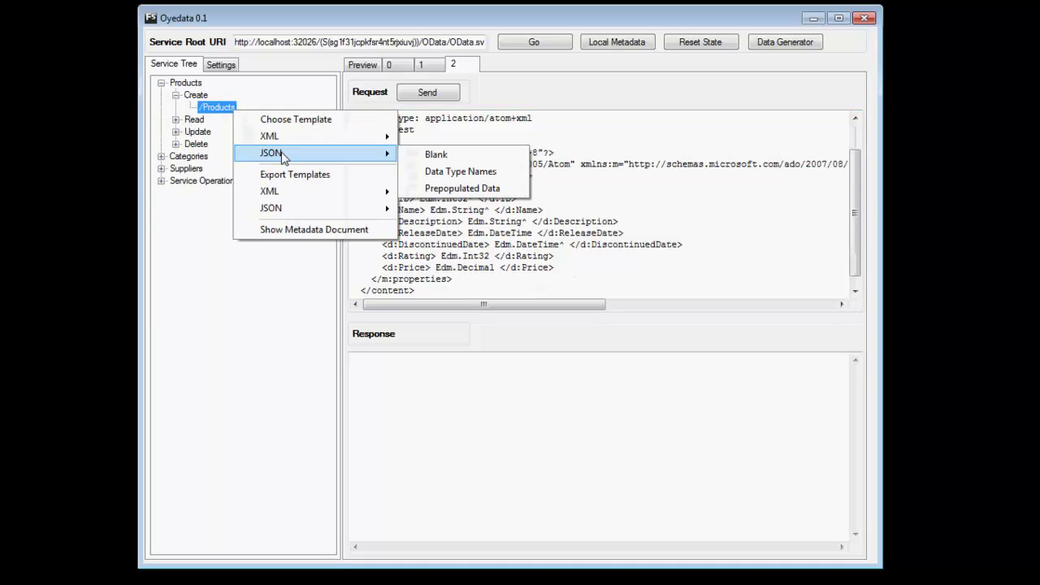
{"action": "left_click", "coordinate": [453, 167]}
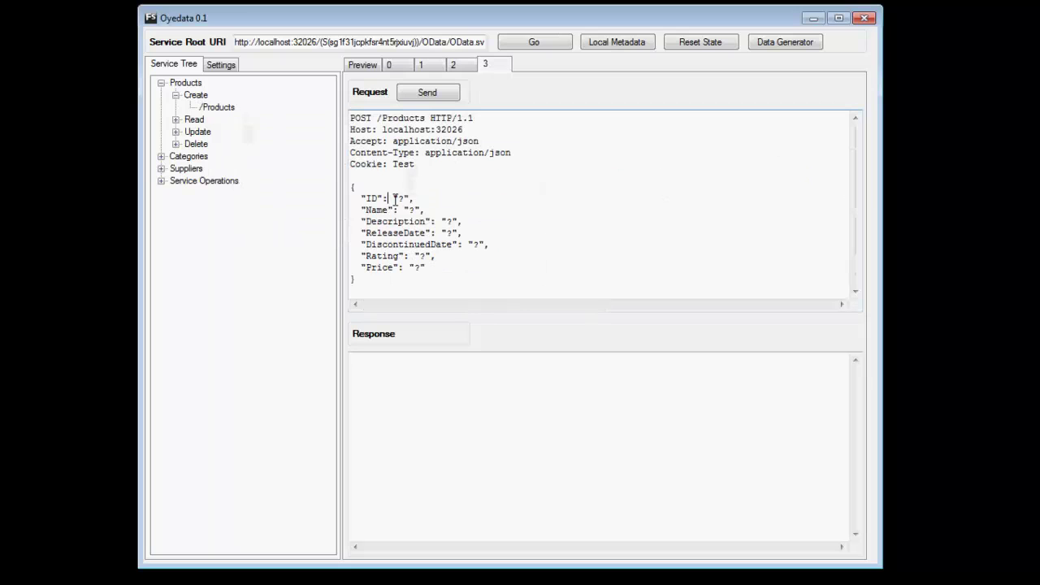
{"action": "left_click", "coordinate": [410, 196]}
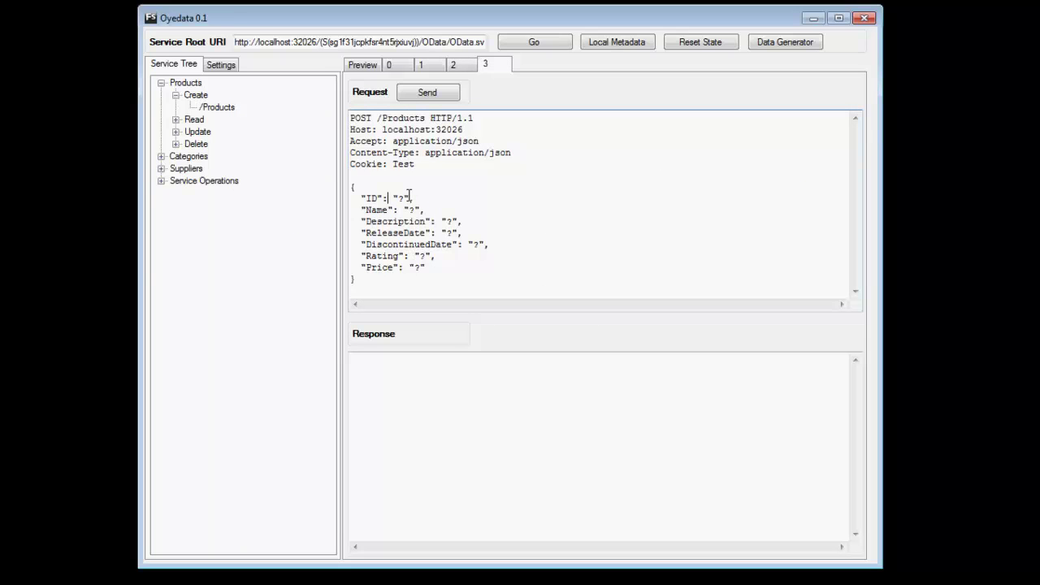
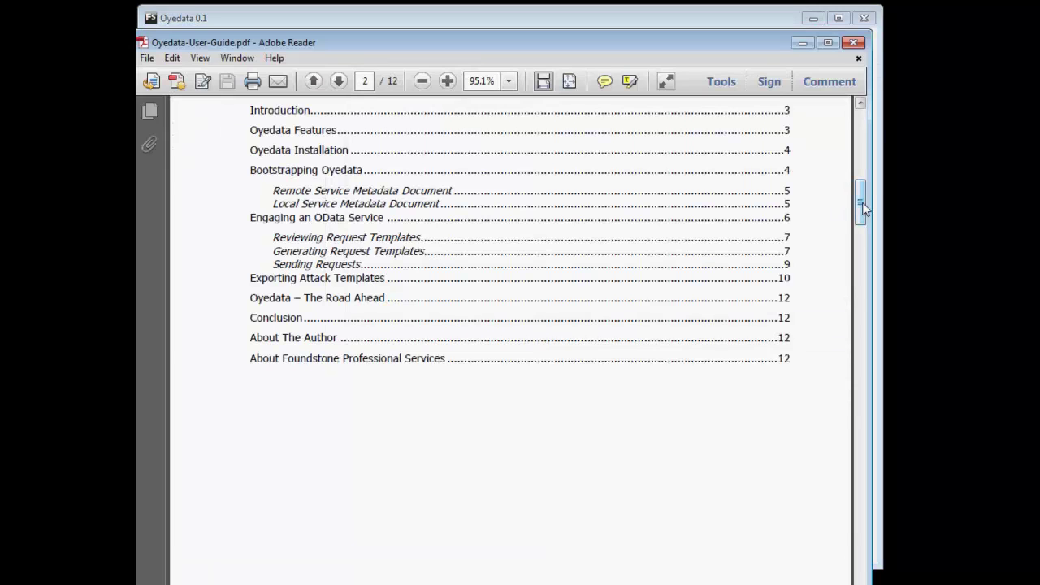
Step: Look through Oyedata-User-Guide.pdf in Adobe Reader, from the title page to the Introduction and Oyedata Features sections
{"action": "left_click_drag", "start_coordinate": [863, 204], "coordinate": [869, 146]}
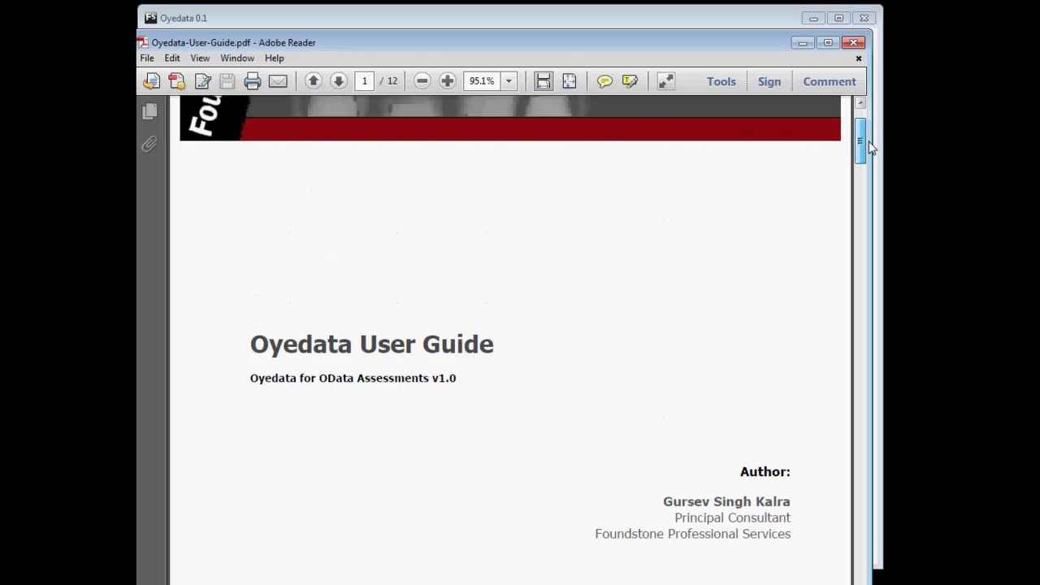
{"action": "scroll", "coordinate": [476, 333], "scroll_direction": "down", "scroll_amount": 5}
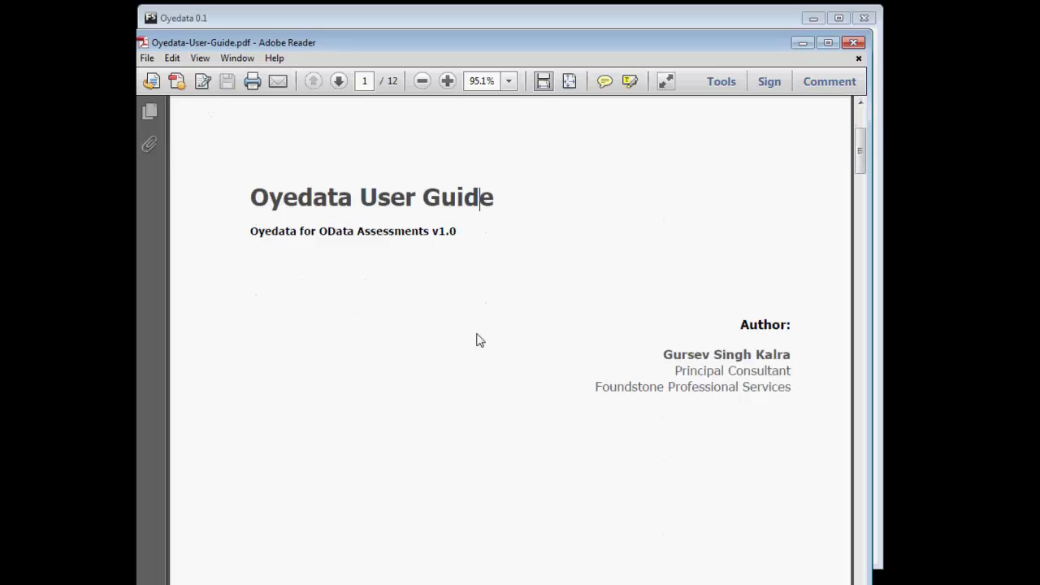
{"action": "scroll", "coordinate": [479, 341], "scroll_direction": "down", "scroll_amount": 15}
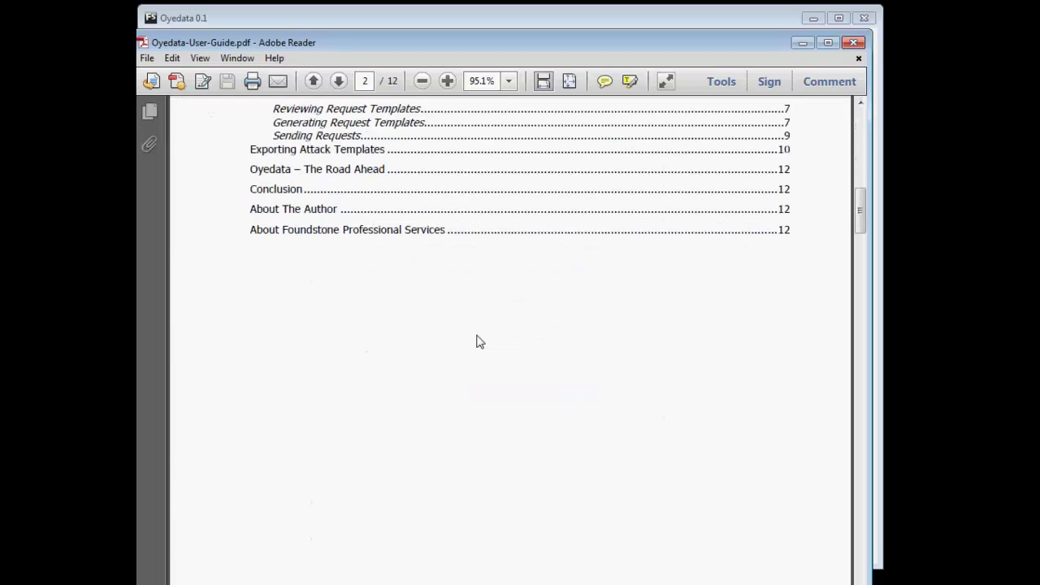
{"action": "scroll", "coordinate": [479, 342], "scroll_direction": "down", "scroll_amount": 10}
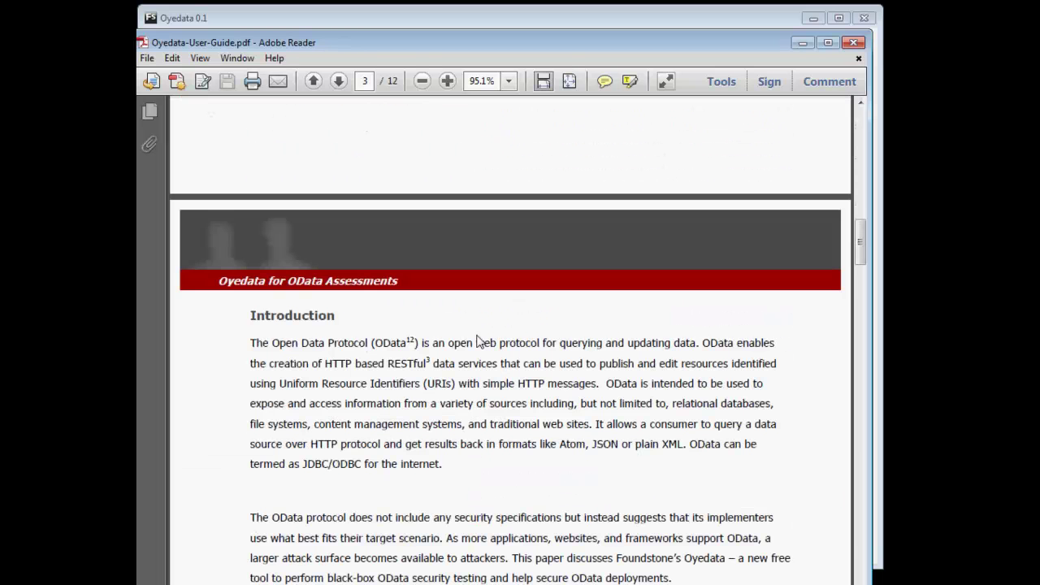
{"action": "scroll", "coordinate": [477, 338], "scroll_direction": "down", "scroll_amount": 7}
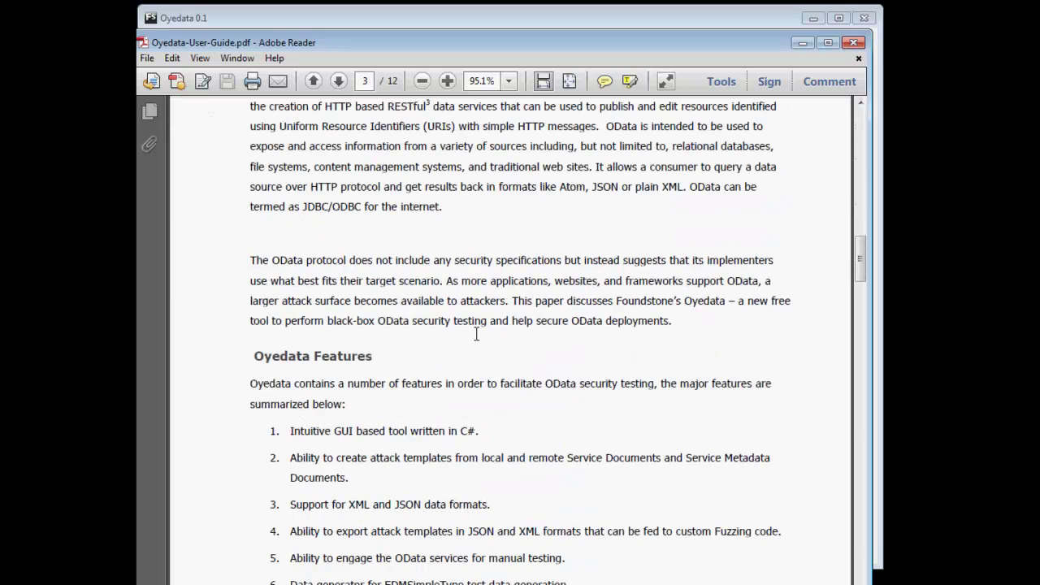
{"action": "scroll", "coordinate": [476, 334], "scroll_direction": "down", "scroll_amount": 4}
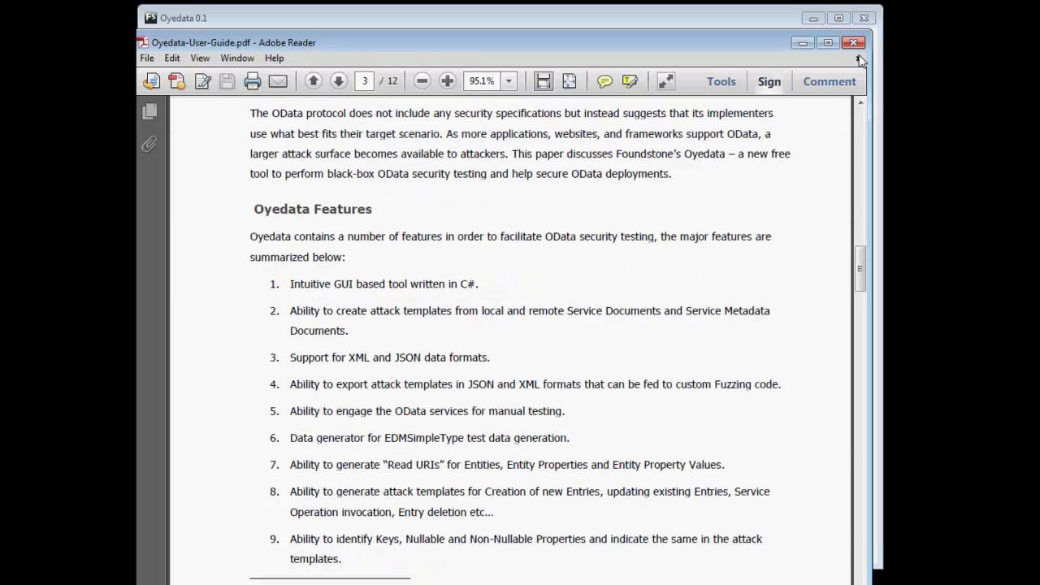